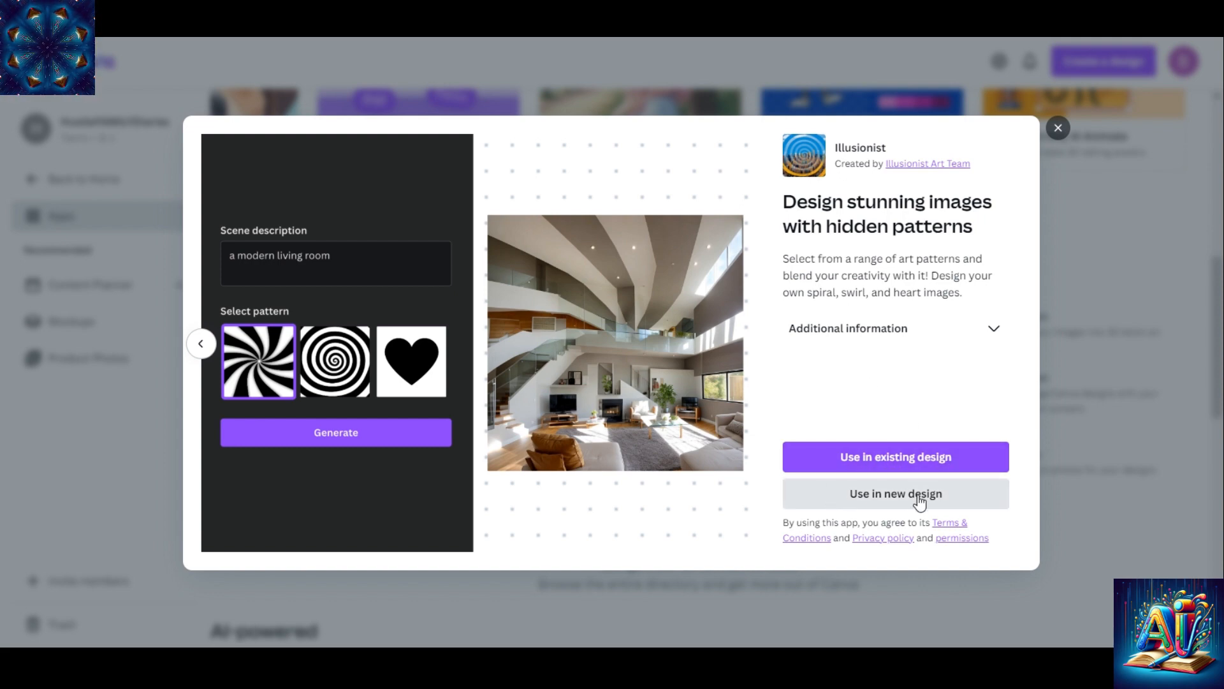
{"action": "left_click", "coordinate": [950, 498]}
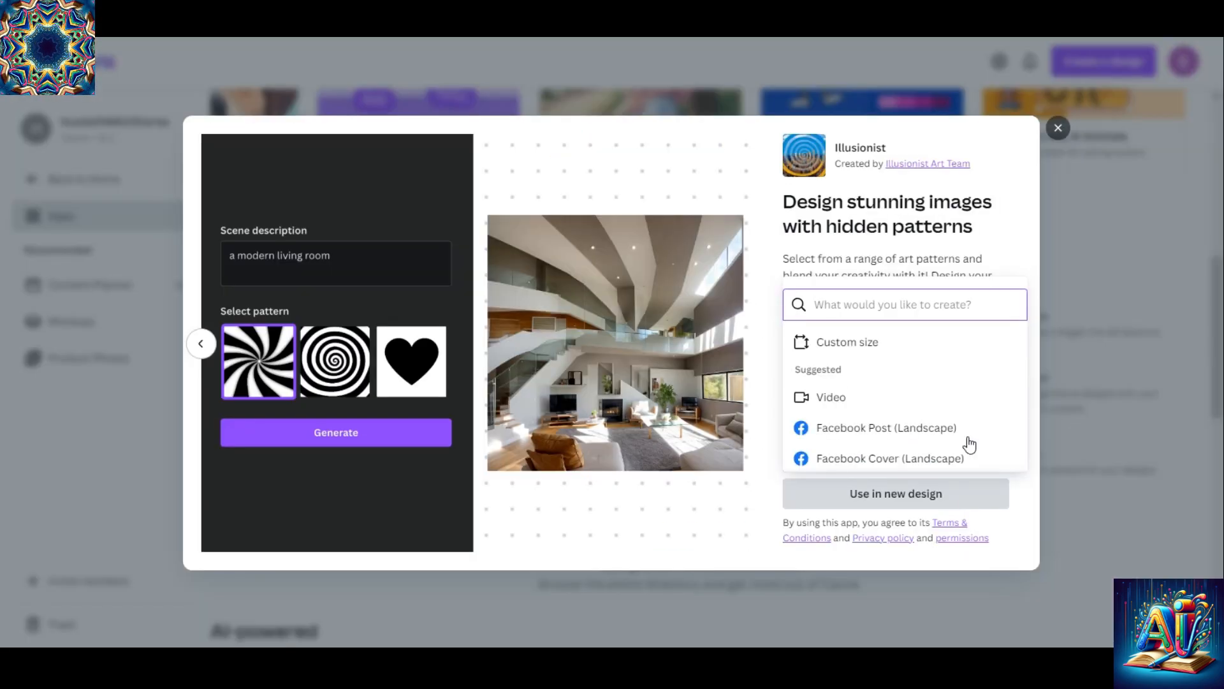
{"action": "left_click", "coordinate": [870, 349]}
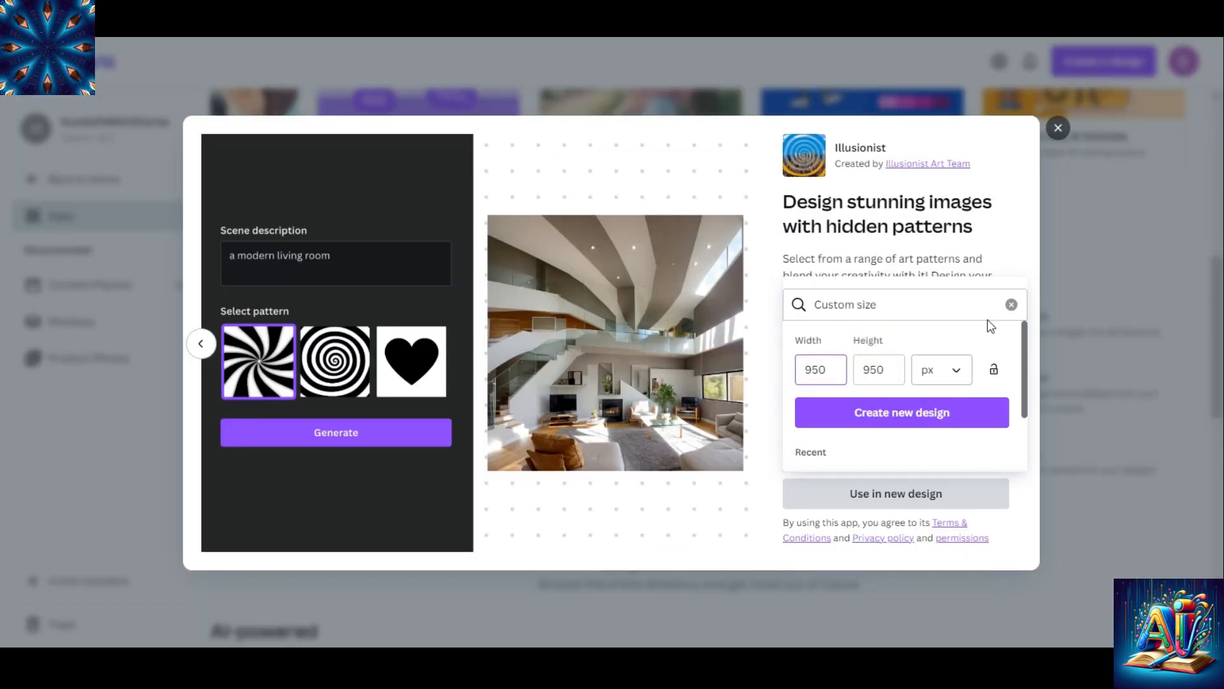
{"action": "left_click", "coordinate": [1013, 305]}
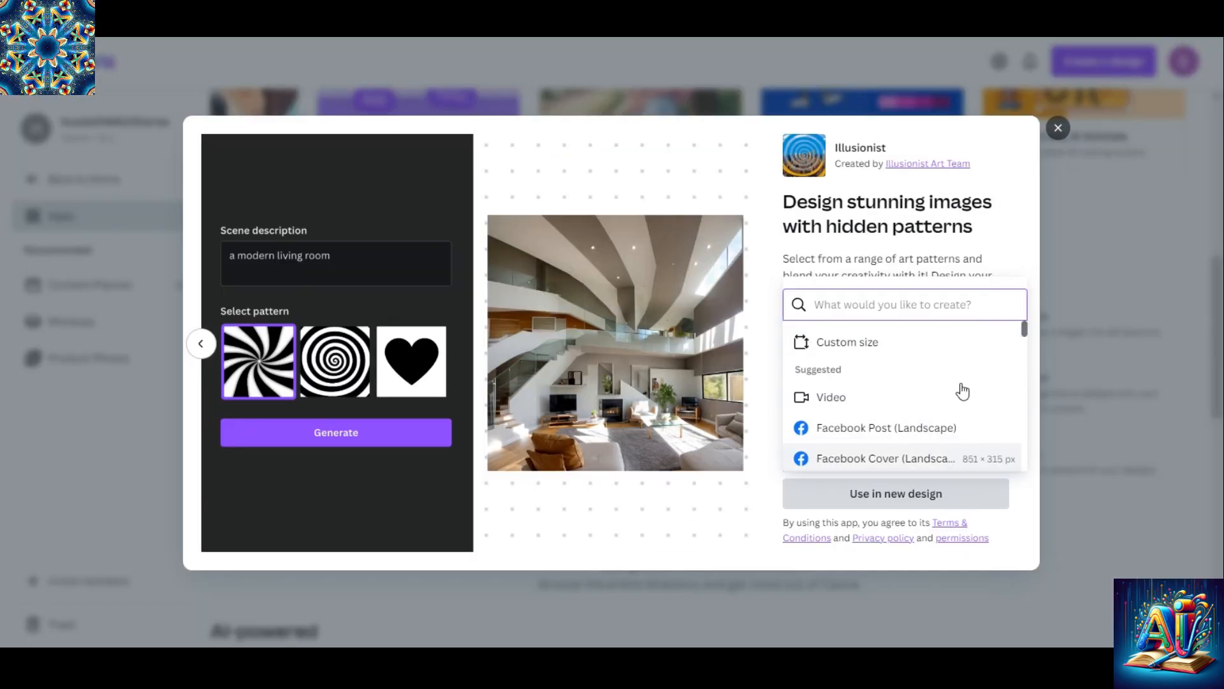
{"action": "mouse_move", "coordinate": [1024, 327]}
{"action": "left_mouse_down"}
{"action": "mouse_move", "coordinate": [1022, 396]}
{"action": "mouse_move", "coordinate": [1022, 324]}
{"action": "left_mouse_up"}
{"action": "left_click", "coordinate": [1011, 224]}
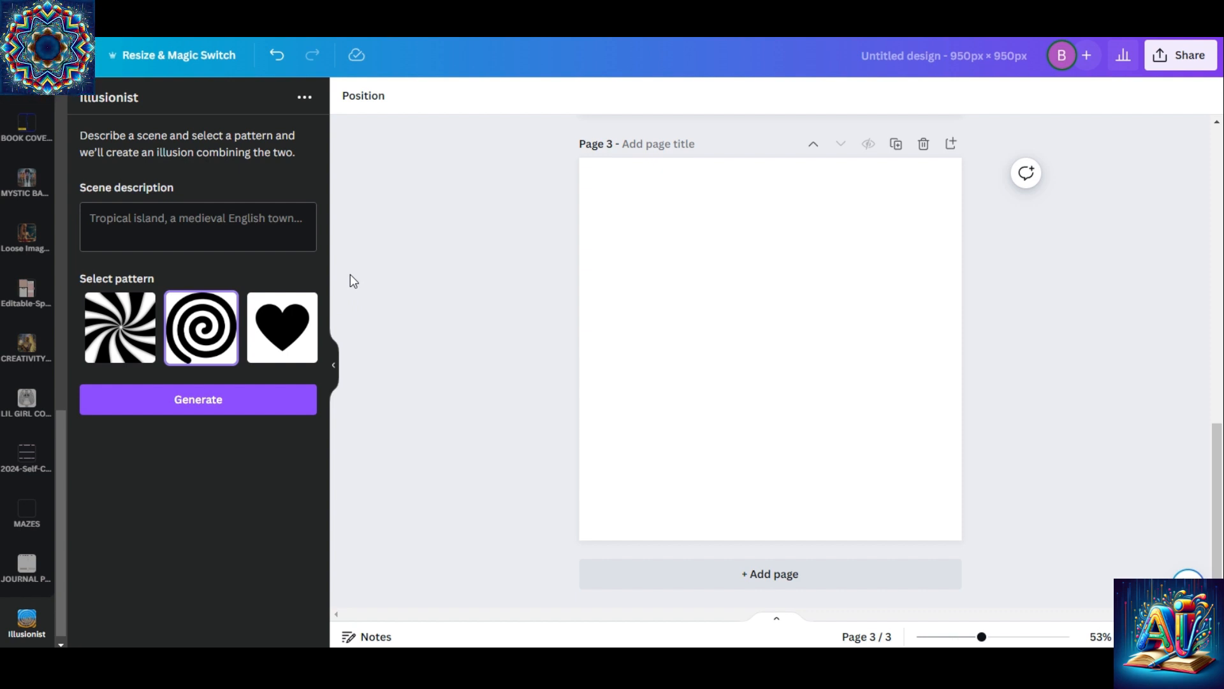
Try to generate an illusion described as "raindrops of pink and purple colored rain" with the radial swirl pattern
{"action": "left_click", "coordinate": [187, 224]}
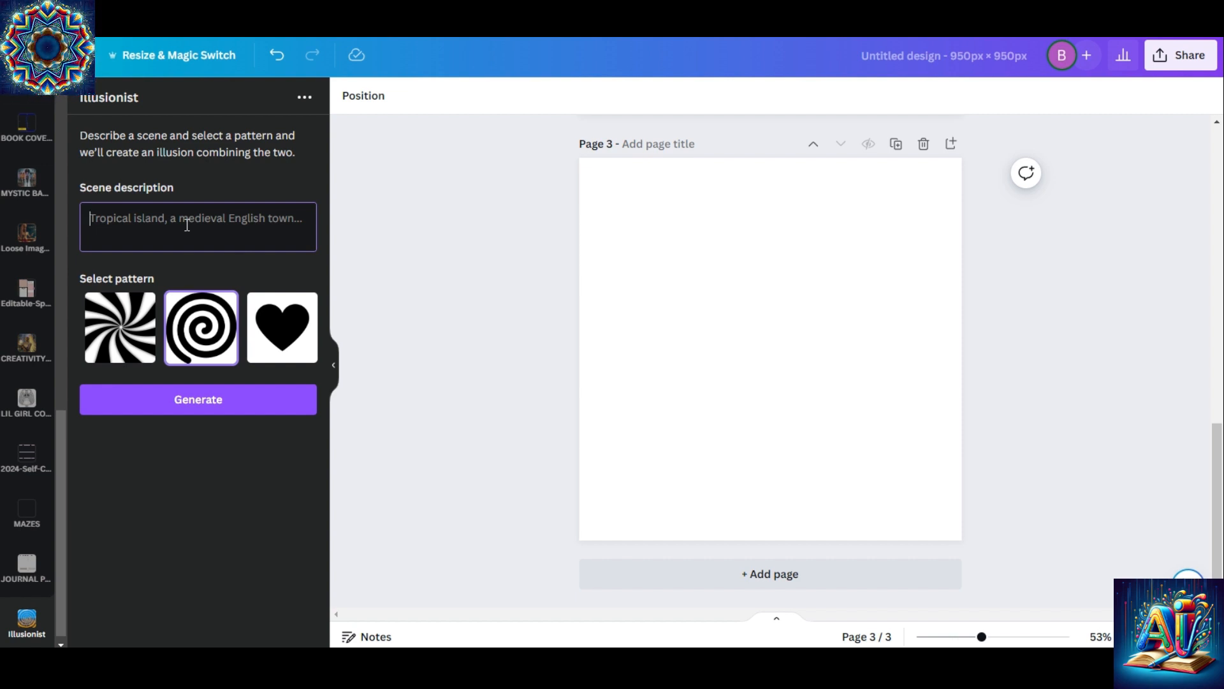
{"action": "type", "text": "rain"}
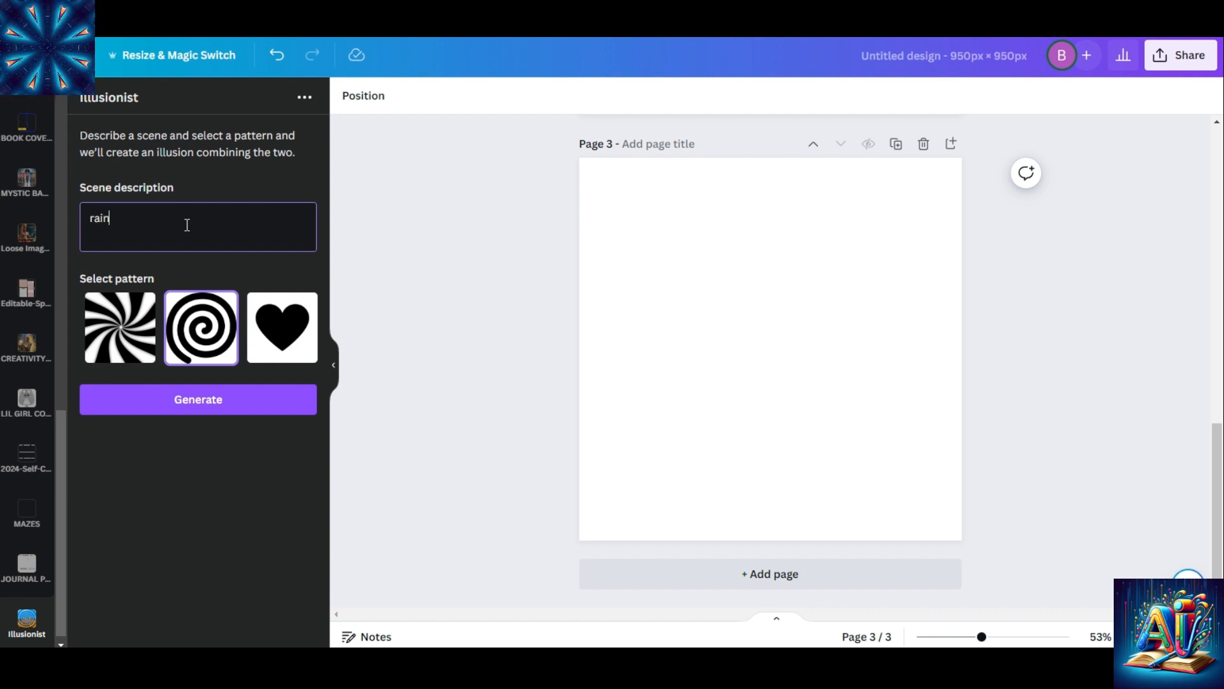
{"action": "type", "text": "drops of"}
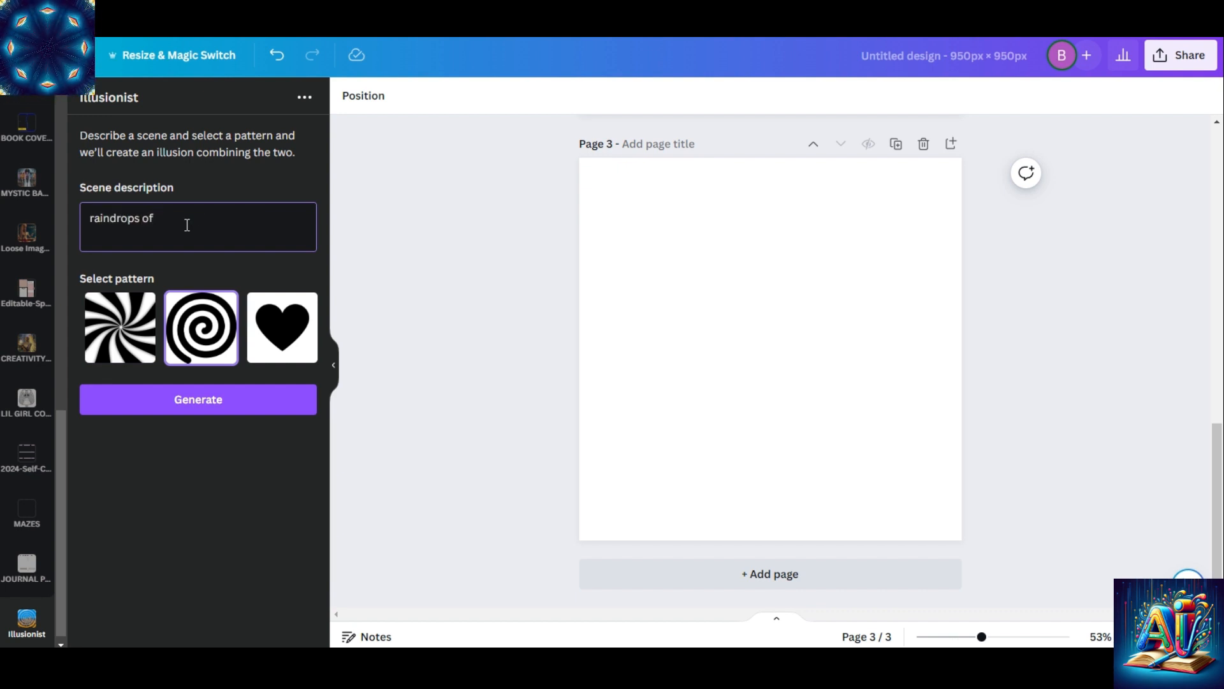
{"action": "type", "text": " pink and "}
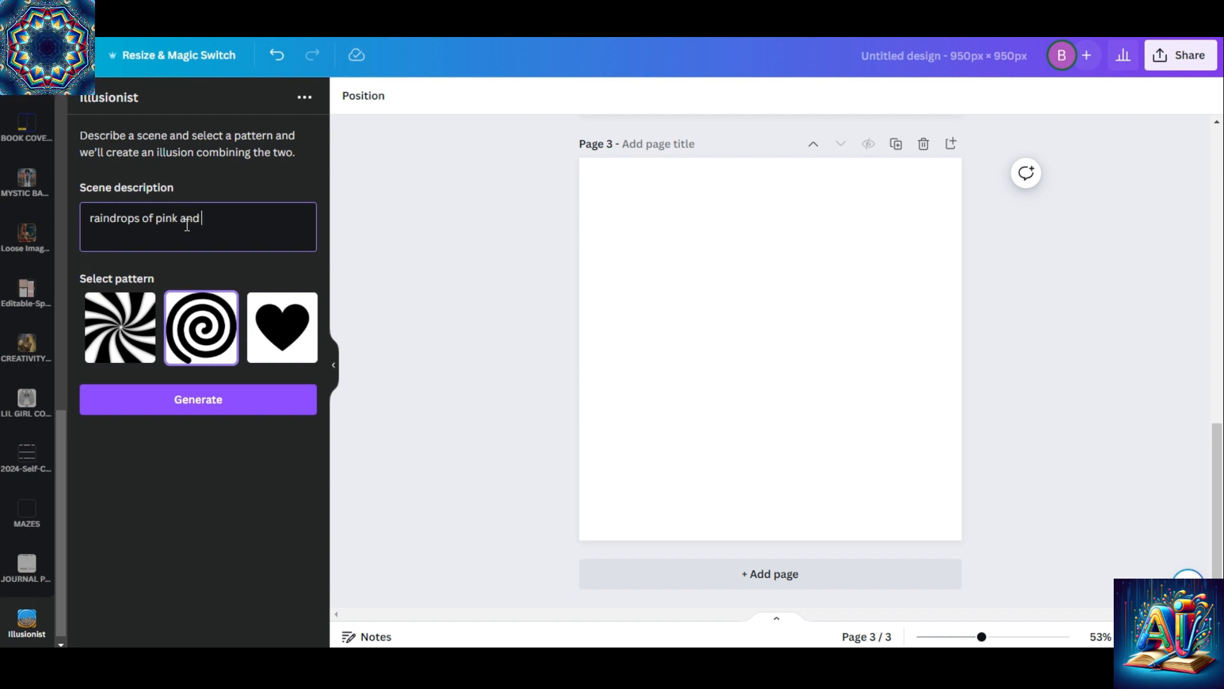
{"action": "type", "text": "purple"}
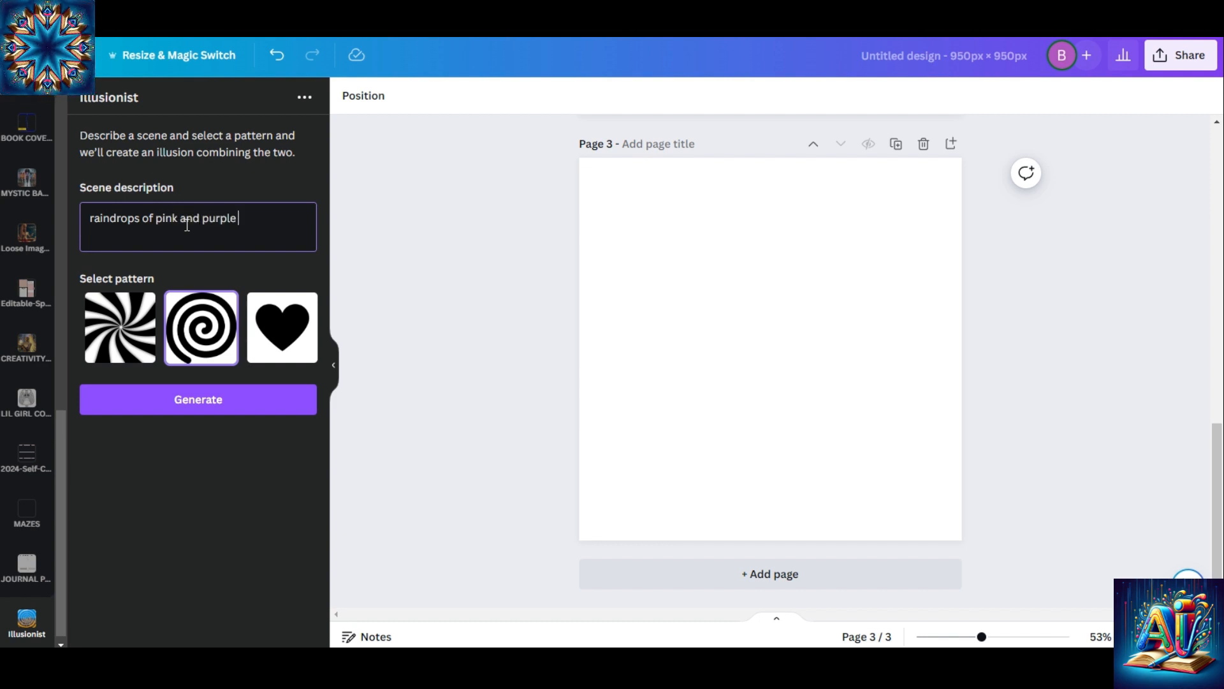
{"action": "type", "text": " colored rain"}
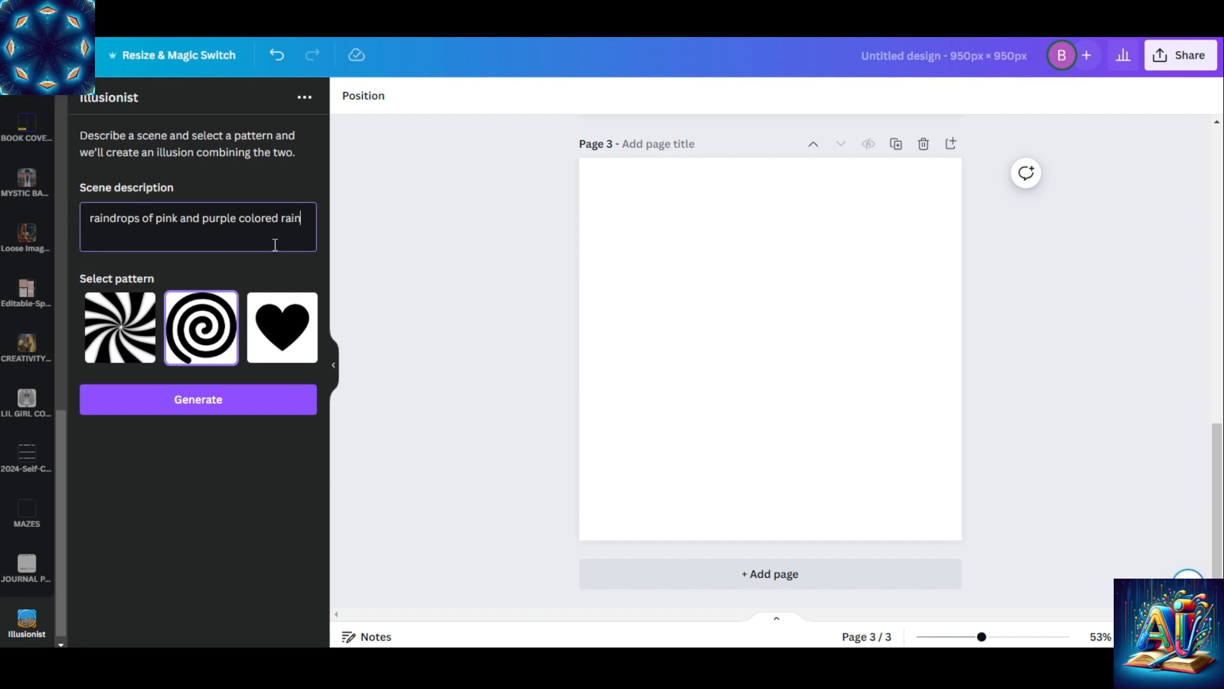
{"action": "left_click", "coordinate": [136, 312]}
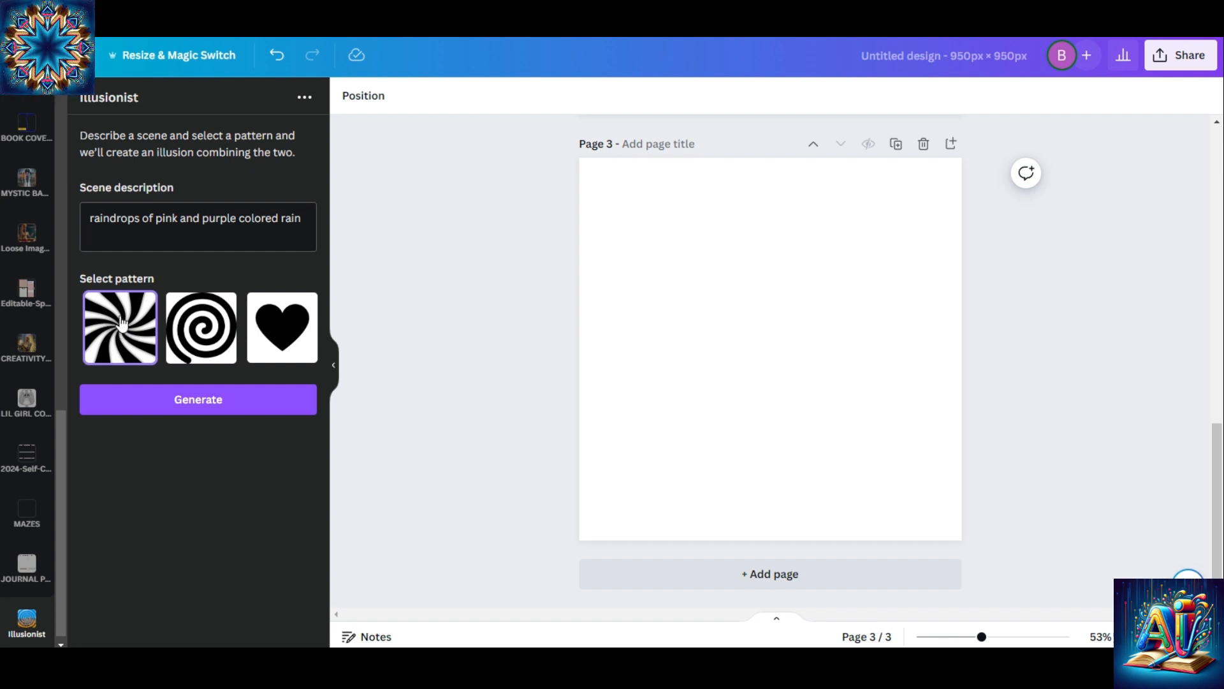
{"action": "left_click", "coordinate": [177, 398]}
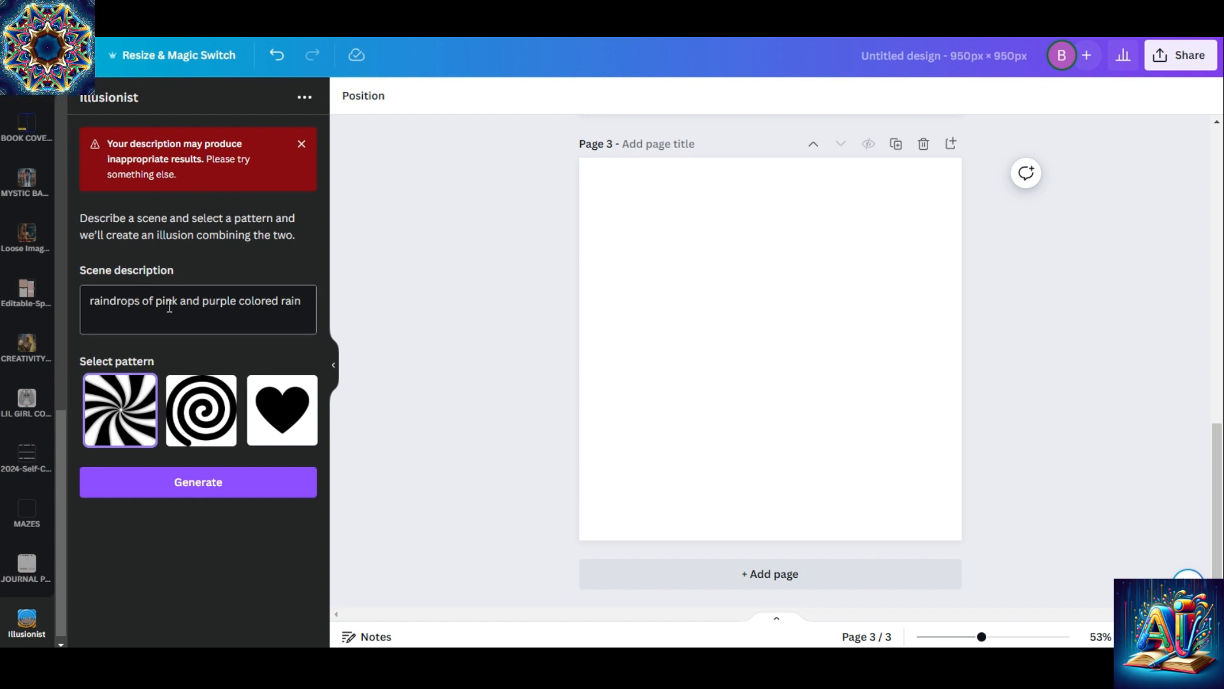
Replace the scene description with "colored pink and purple rain drops" and generate the illusion
{"action": "left_click", "coordinate": [305, 297]}
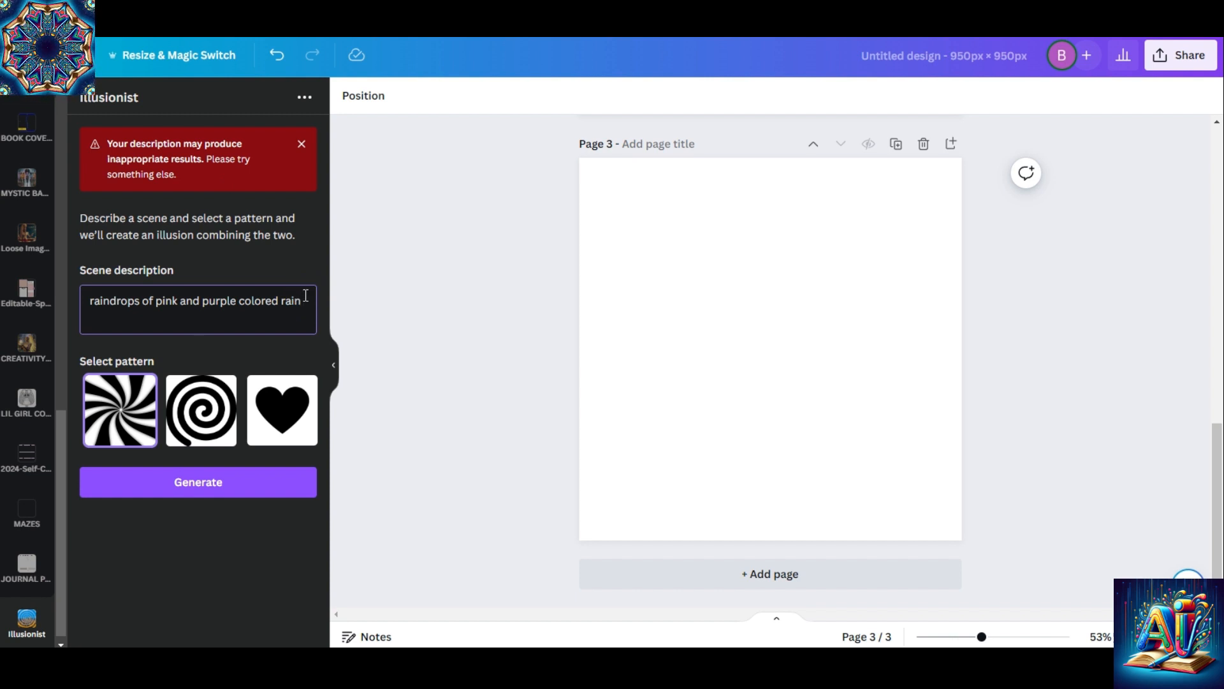
{"action": "key", "text": "BackSpace"}
{"action": "key", "text": "BackSpace"}
{"action": "key", "text": "BackSpace"}
{"action": "key", "text": "BackSpace"}
{"action": "key", "text": "BackSpace"}
{"action": "key", "text": "BackSpace"}
{"action": "key", "text": "BackSpace"}
{"action": "key", "text": "BackSpace"}
{"action": "key", "text": "BackSpace"}
{"action": "key", "text": "BackSpace"}
{"action": "key", "text": "BackSpace"}
{"action": "key", "text": "BackSpace"}
{"action": "key", "text": "BackSpace"}
{"action": "key", "text": "BackSpace"}
{"action": "key", "text": "BackSpace"}
{"action": "key", "text": "BackSpace"}
{"action": "key", "text": "BackSpace"}
{"action": "key", "text": "BackSpace"}
{"action": "key", "text": "BackSpace"}
{"action": "key", "text": "BackSpace"}
{"action": "key", "text": "BackSpace"}
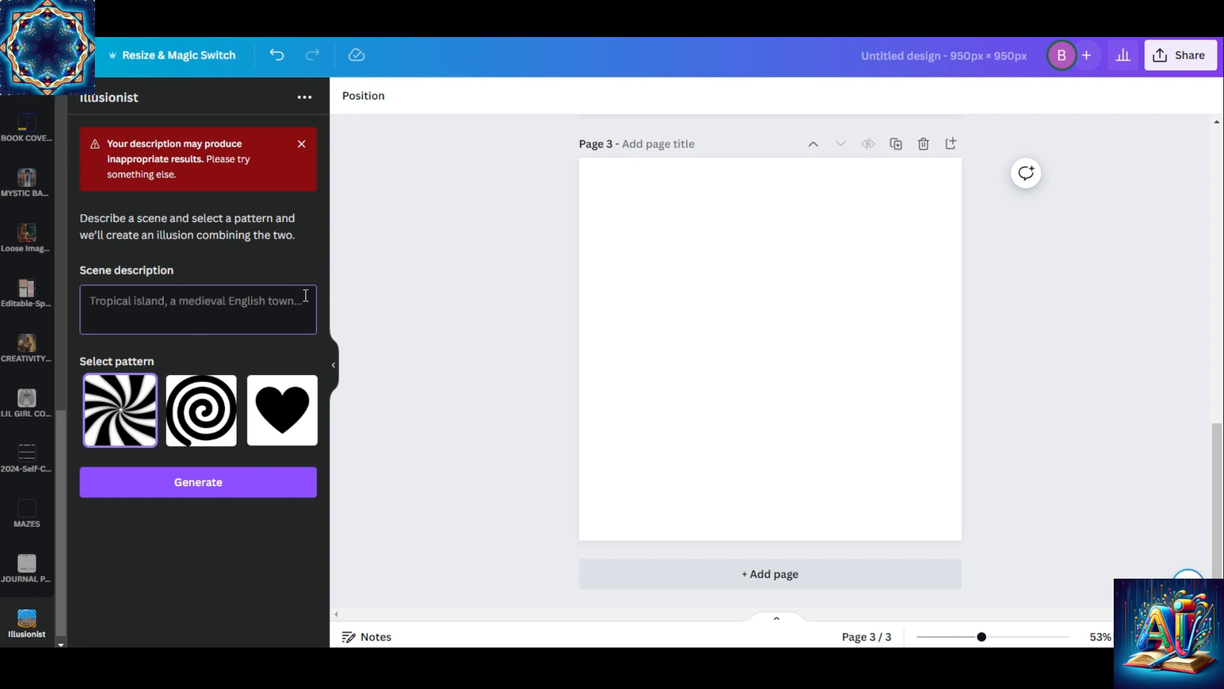
{"action": "type", "text": "colored "}
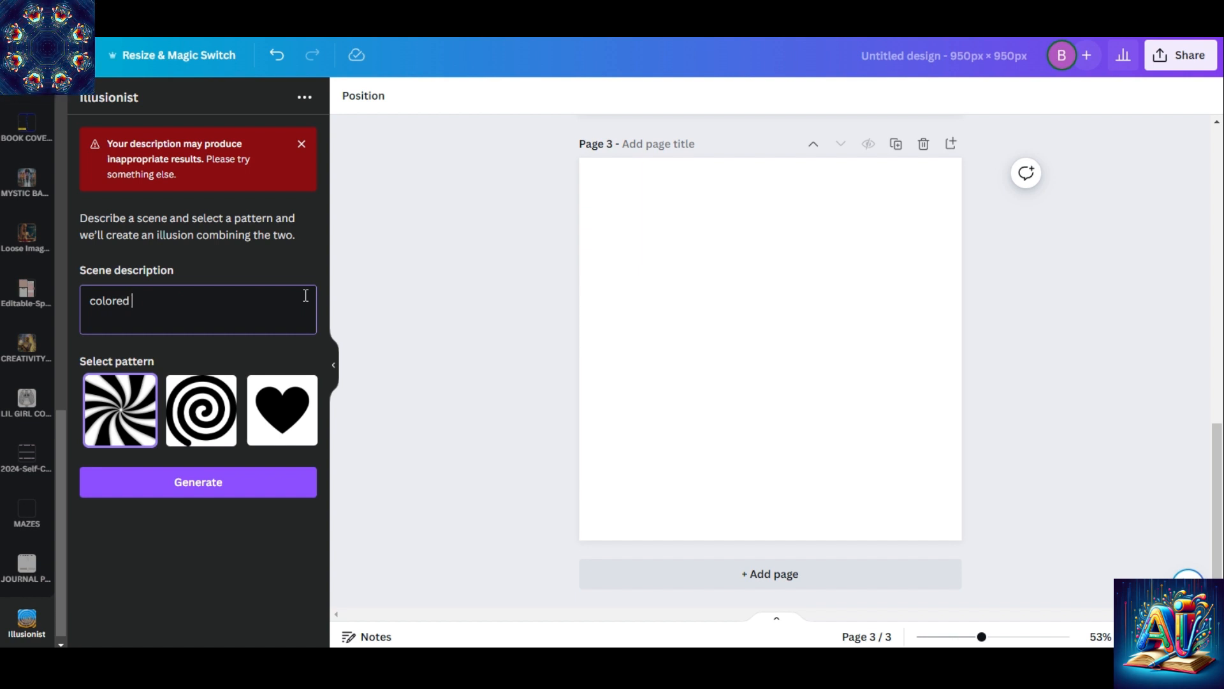
{"action": "type", "text": "pink anf"}
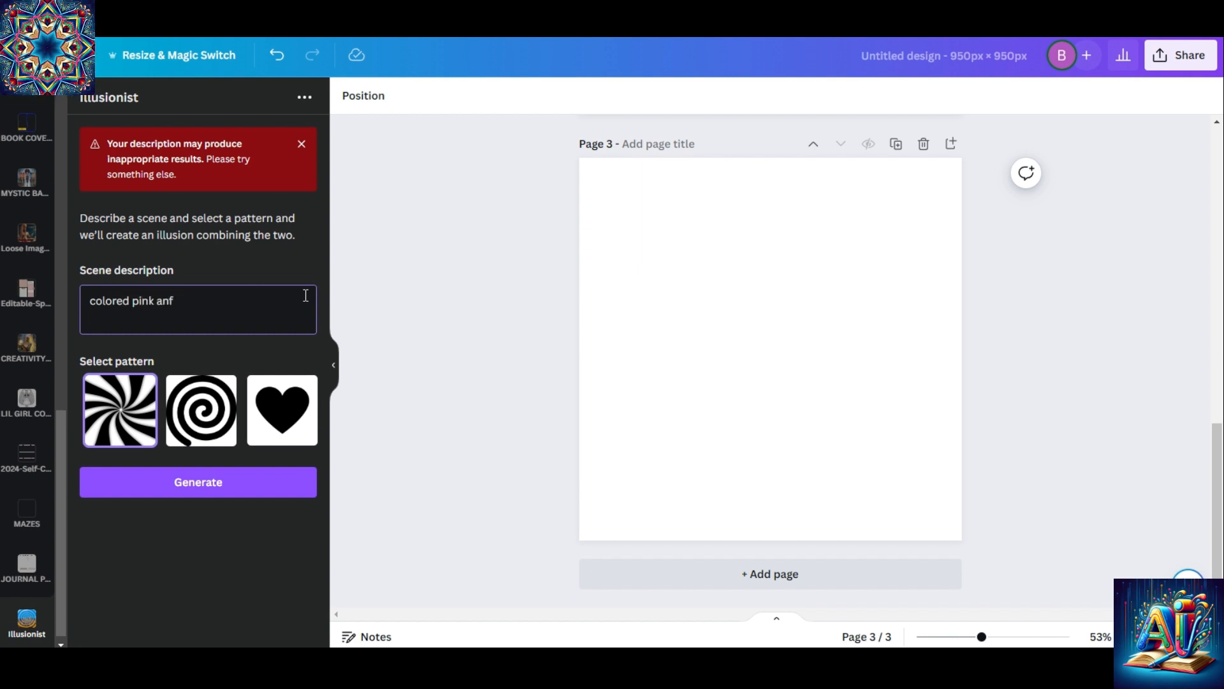
{"action": "key", "text": "BackSpace"}
{"action": "type", "text": "dpurple"}
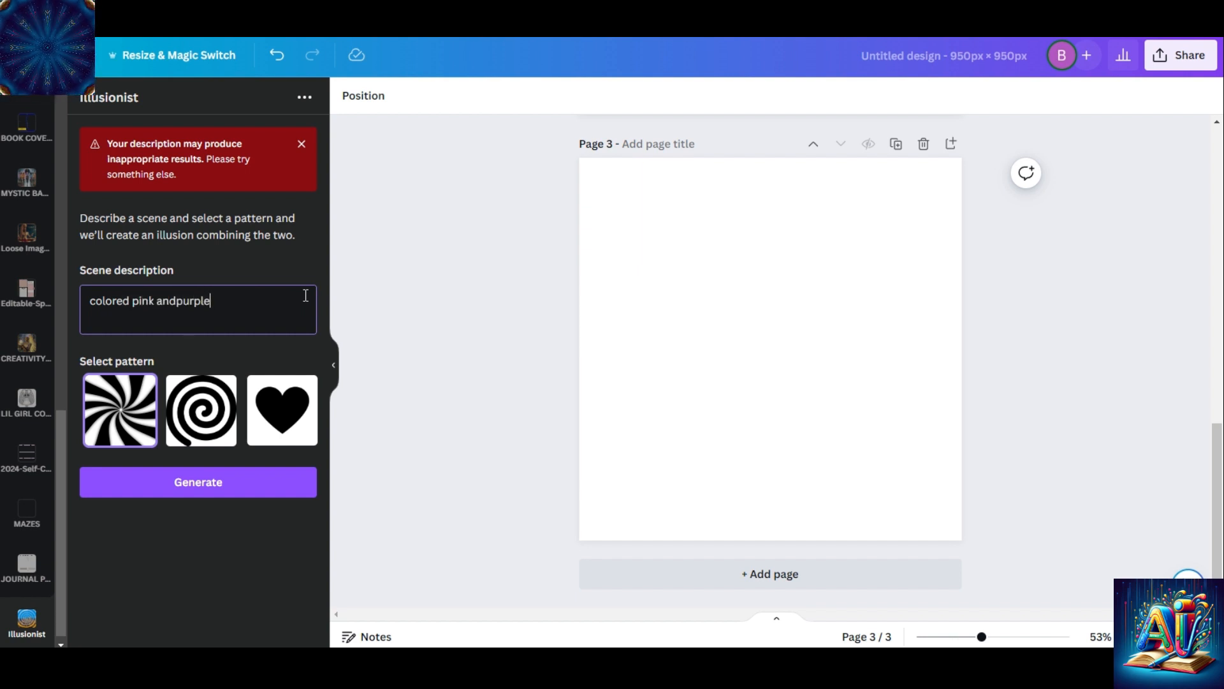
{"action": "type", "text": " rain drops"}
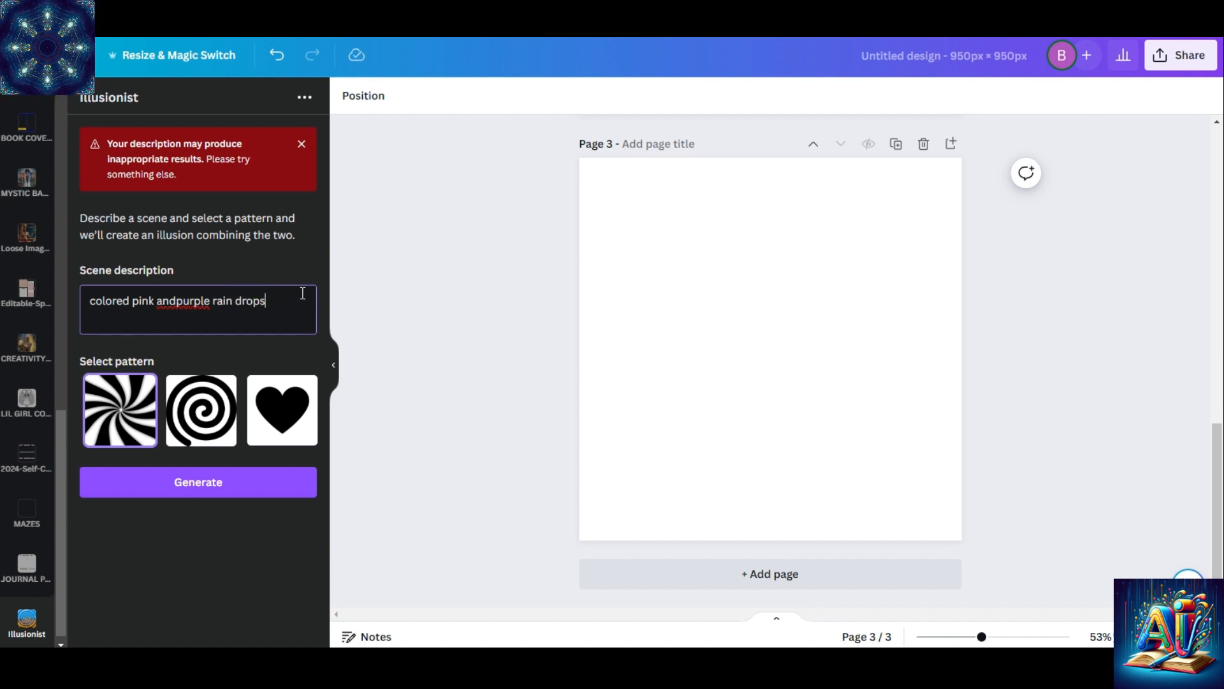
{"action": "left_click", "coordinate": [179, 298]}
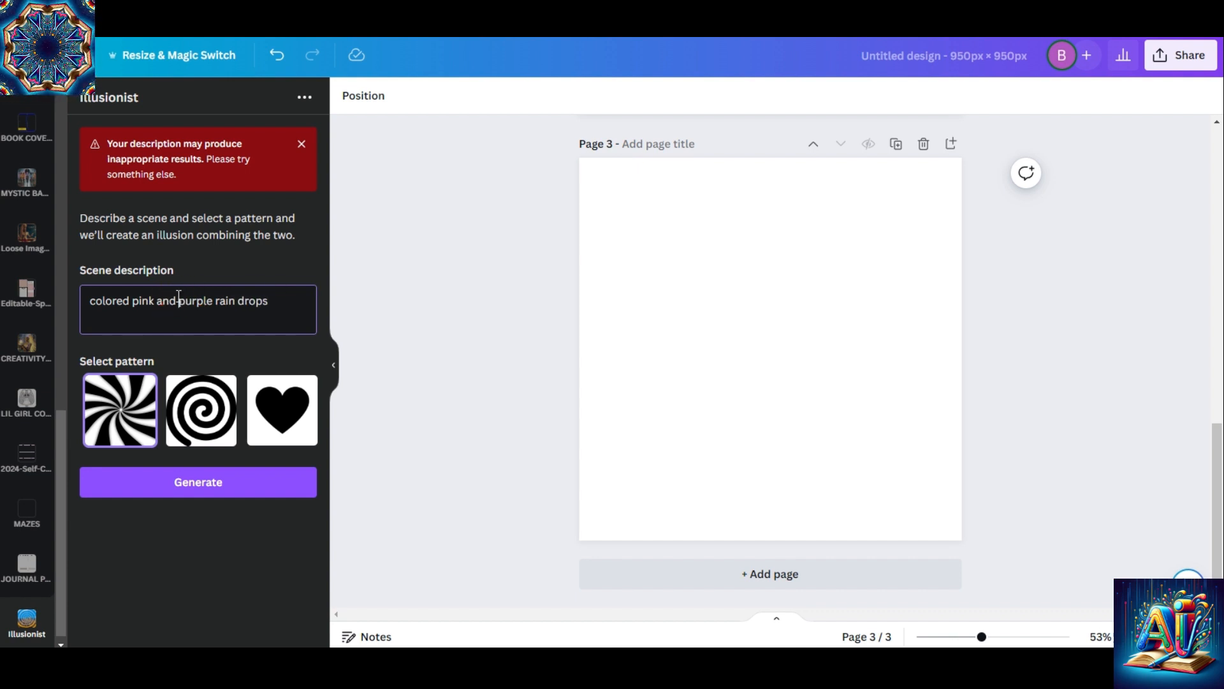
{"action": "left_click", "coordinate": [213, 483]}
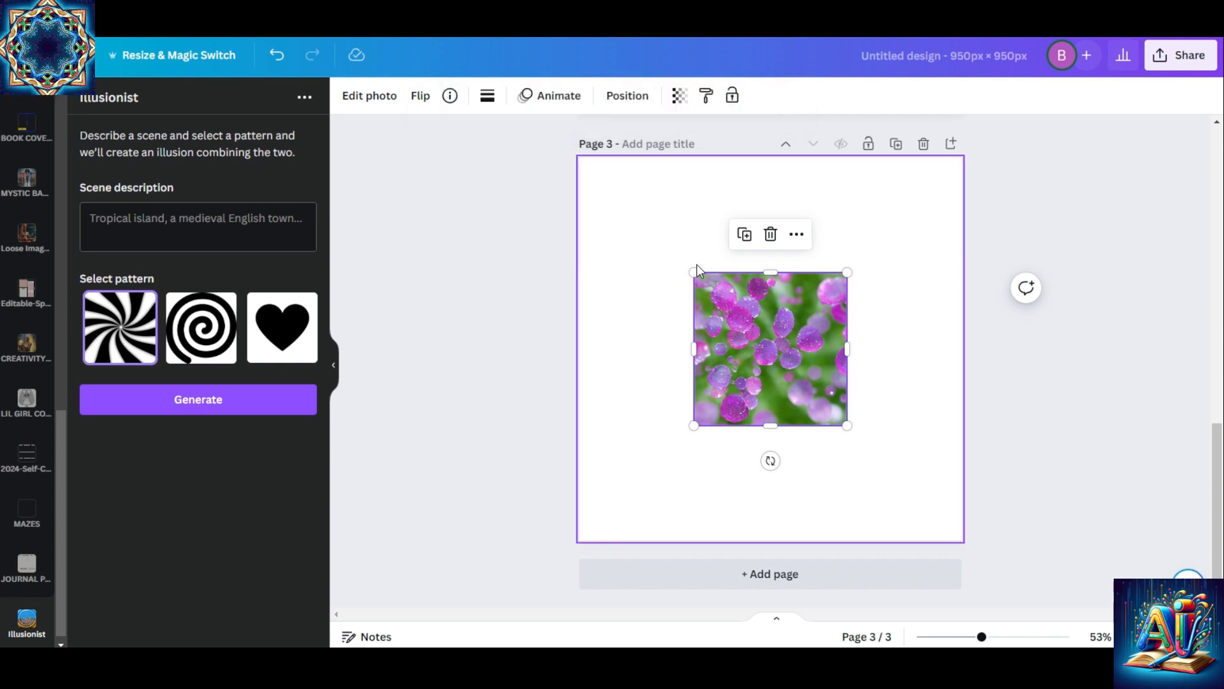
Enlarge the purple raindrop image so it nearly fills page 3, and add a blank page after it
{"action": "left_click", "coordinate": [693, 271]}
{"action": "left_click_drag", "start_coordinate": [693, 271], "coordinate": [599, 178]}
{"action": "left_click_drag", "start_coordinate": [847, 424], "coordinate": [932, 511]}
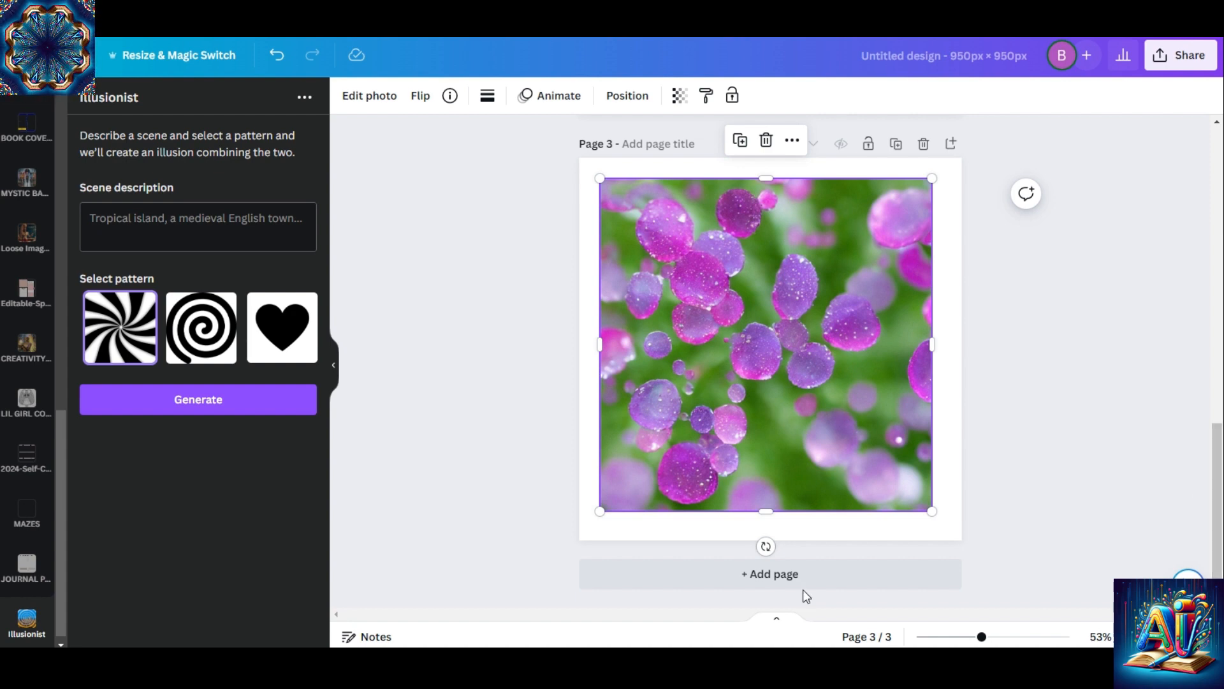
{"action": "left_click", "coordinate": [787, 577]}
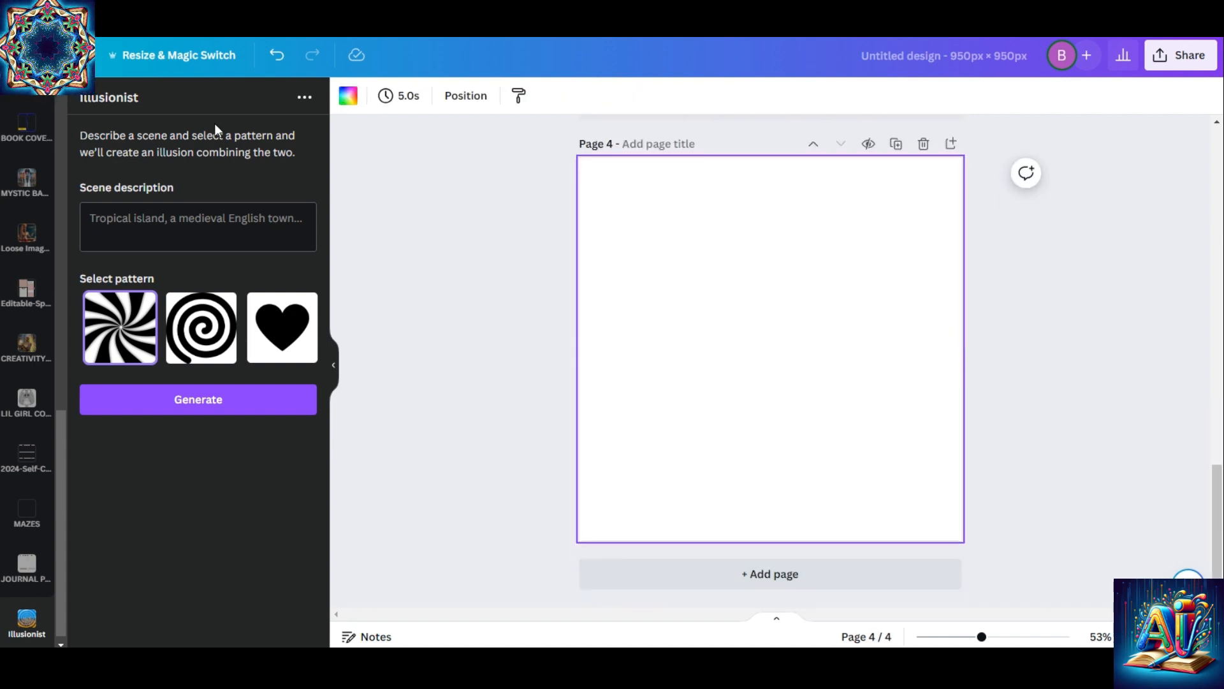
Generate an illusion described as "field of red roses" with the spiral pattern on page 4
{"action": "left_click", "coordinate": [172, 225]}
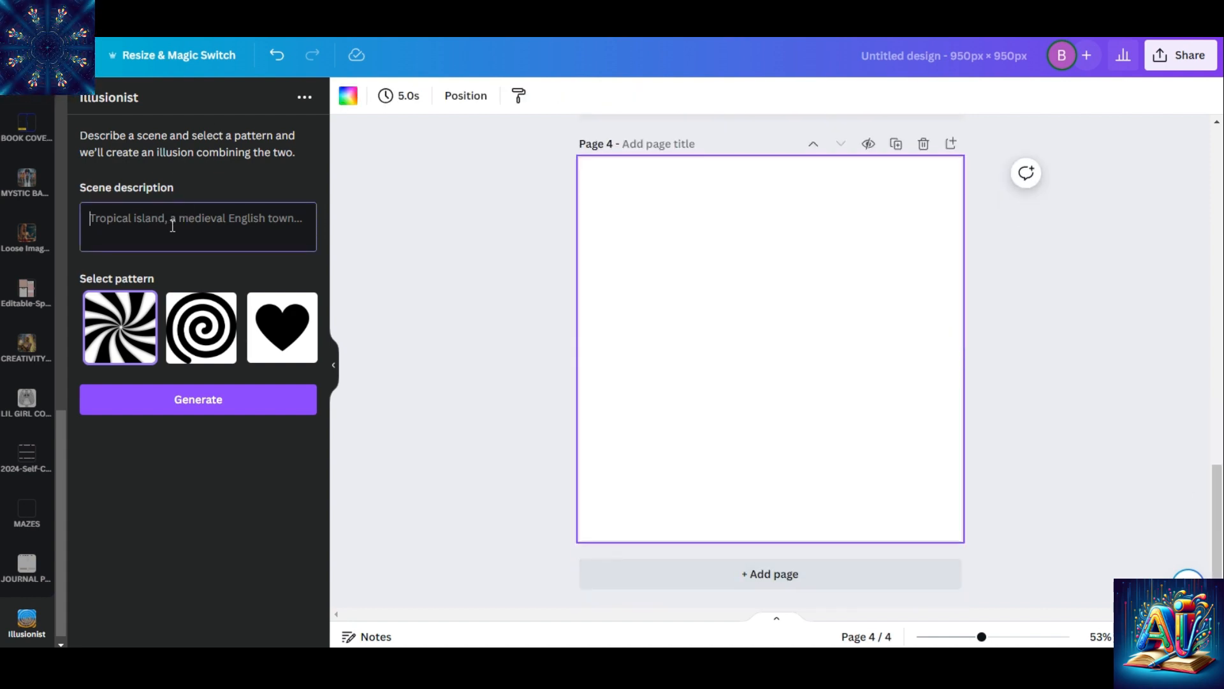
{"action": "type", "text": "field"}
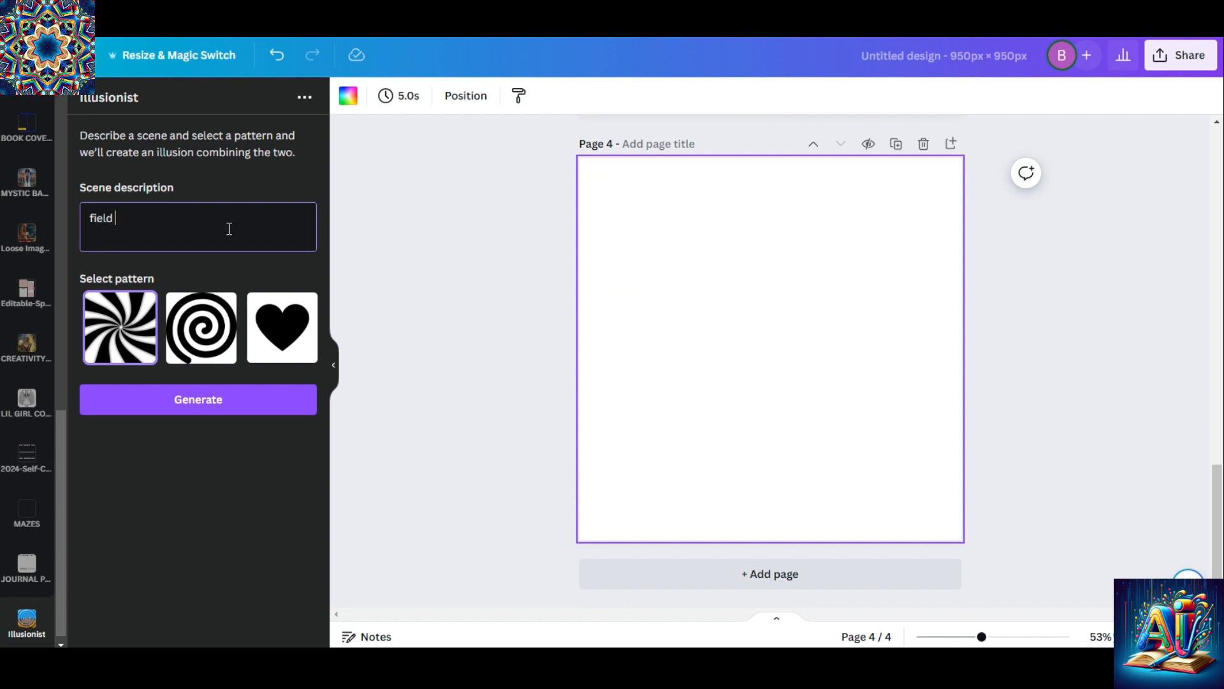
{"action": "type", "text": " of roses"}
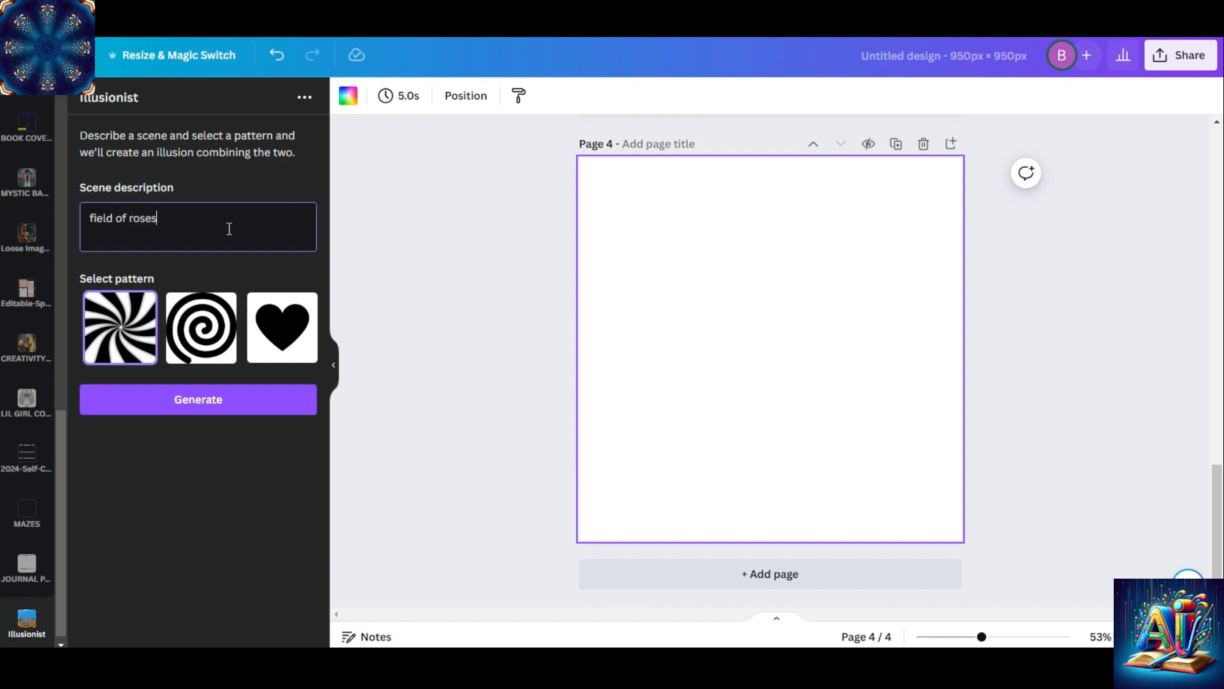
{"action": "key", "text": "BackSpace"}
{"action": "key", "text": "BackSpace"}
{"action": "key", "text": "BackSpace"}
{"action": "key", "text": "BackSpace"}
{"action": "type", "text": "e"}
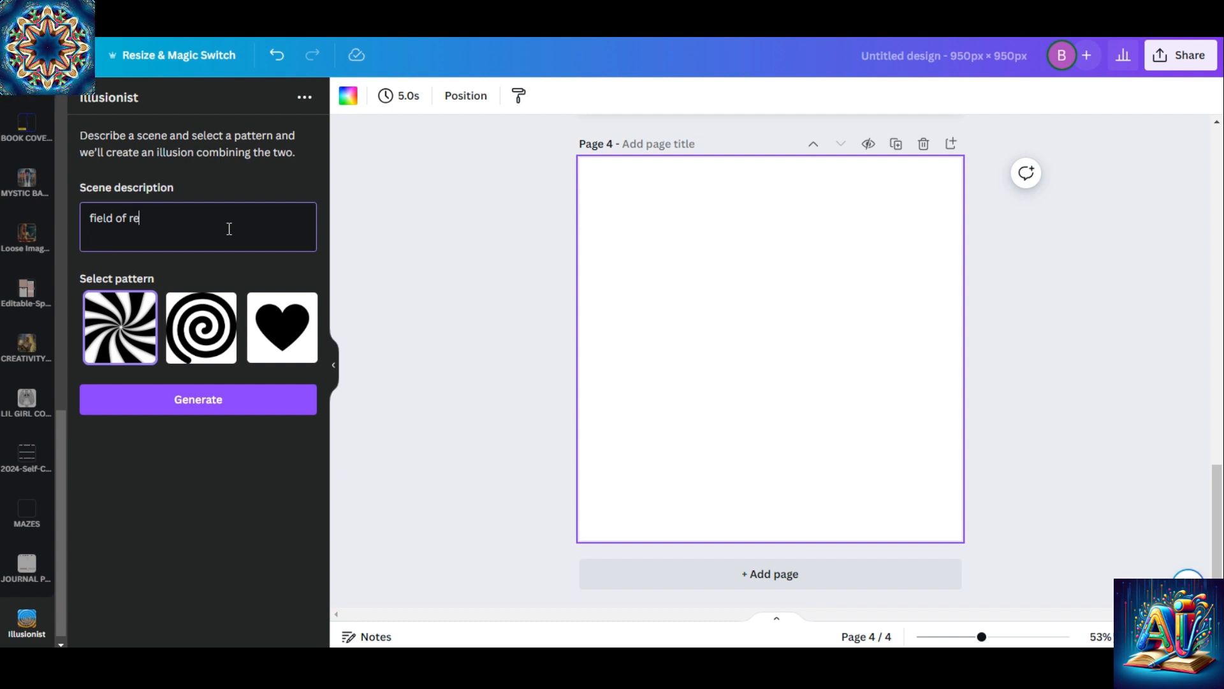
{"action": "type", "text": "d roses"}
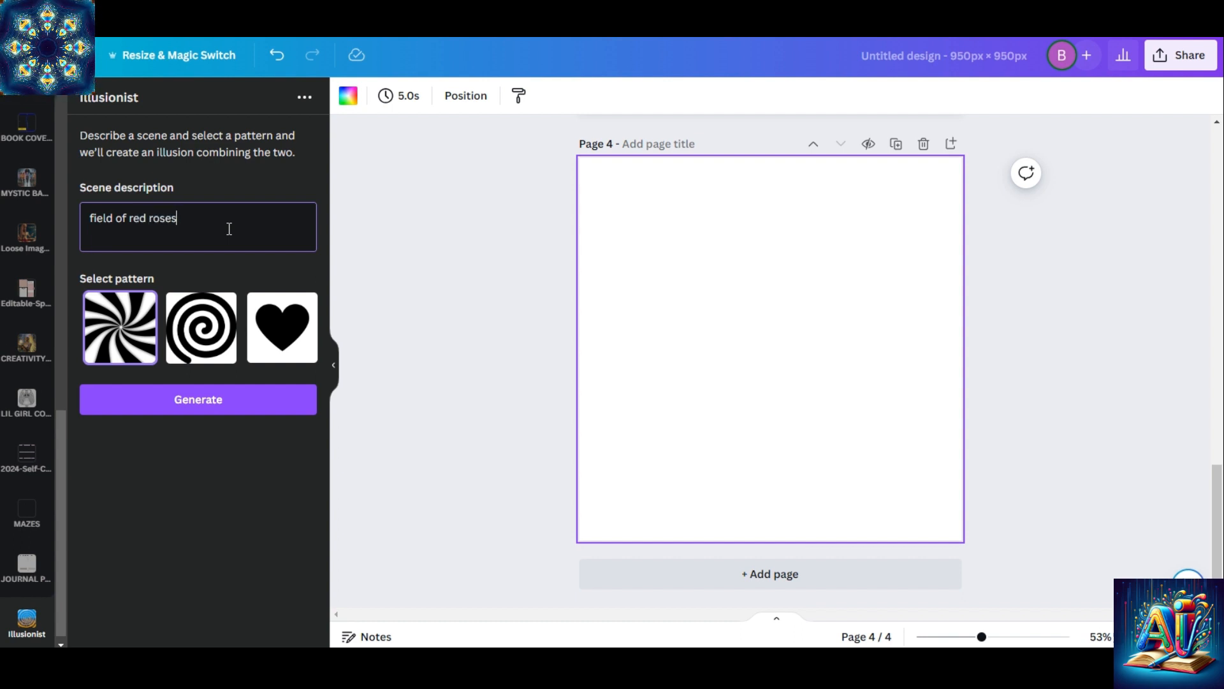
{"action": "left_click", "coordinate": [207, 348]}
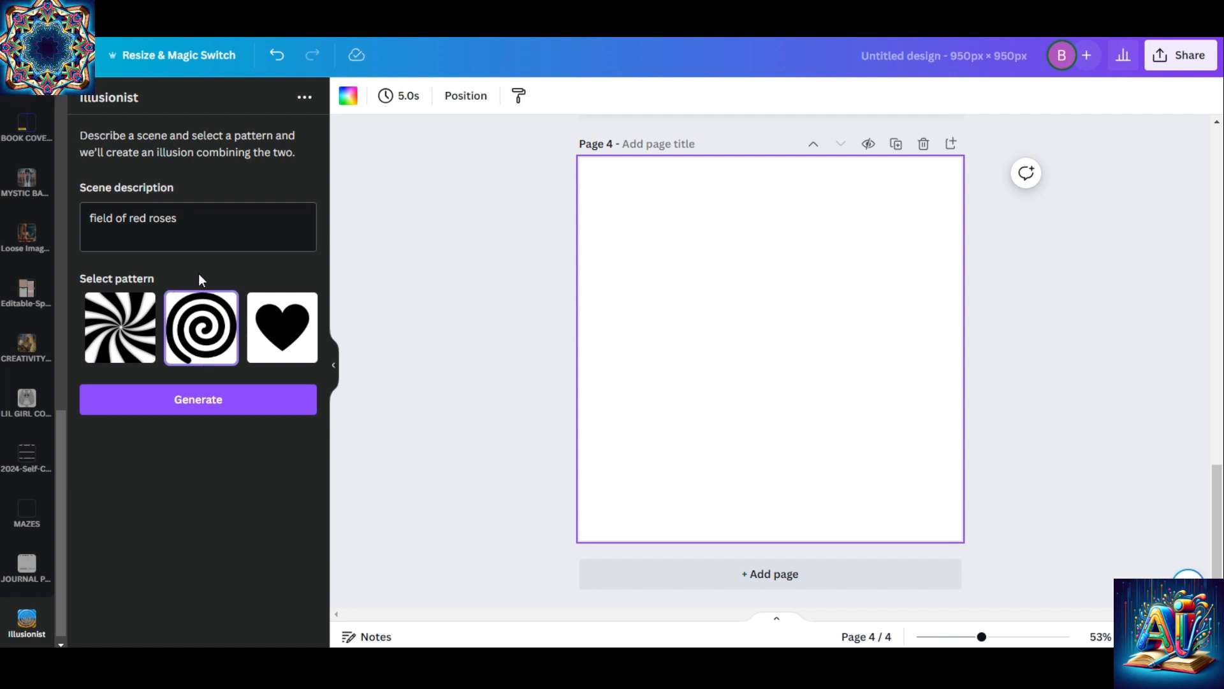
{"action": "left_click", "coordinate": [212, 402]}
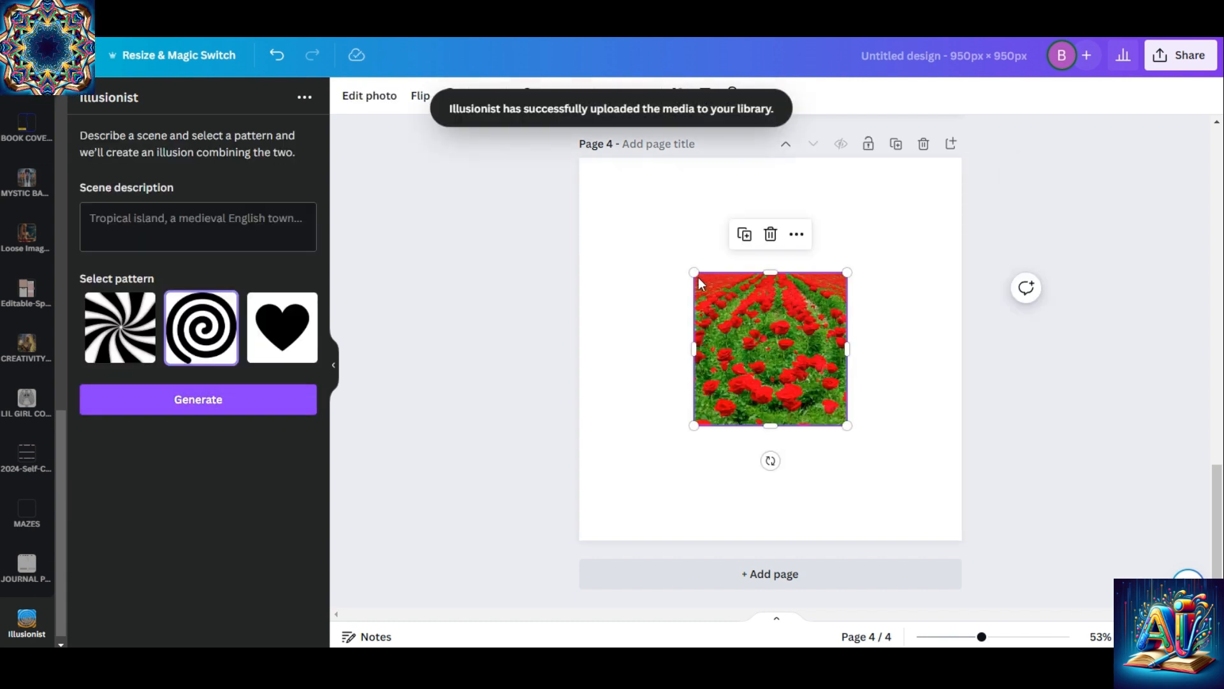
Enlarge the red rose field image so it nearly fills page 4, and add another blank page
{"action": "left_click_drag", "start_coordinate": [692, 273], "coordinate": [591, 169]}
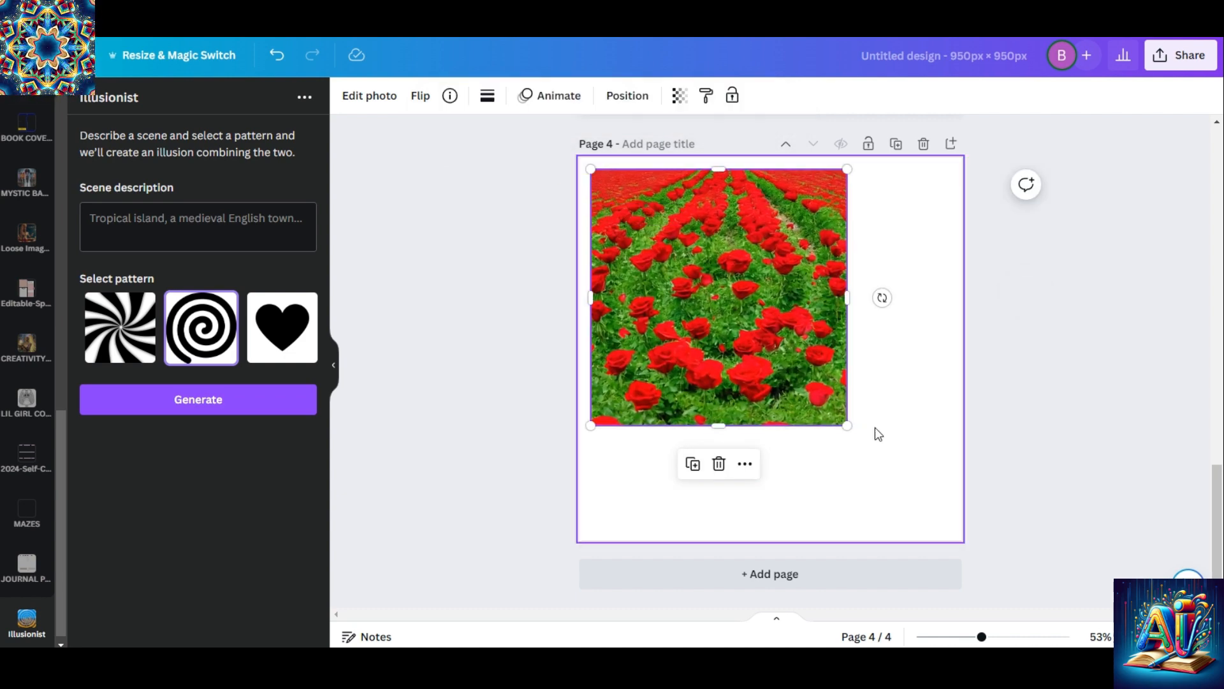
{"action": "left_click_drag", "start_coordinate": [847, 425], "coordinate": [957, 510]}
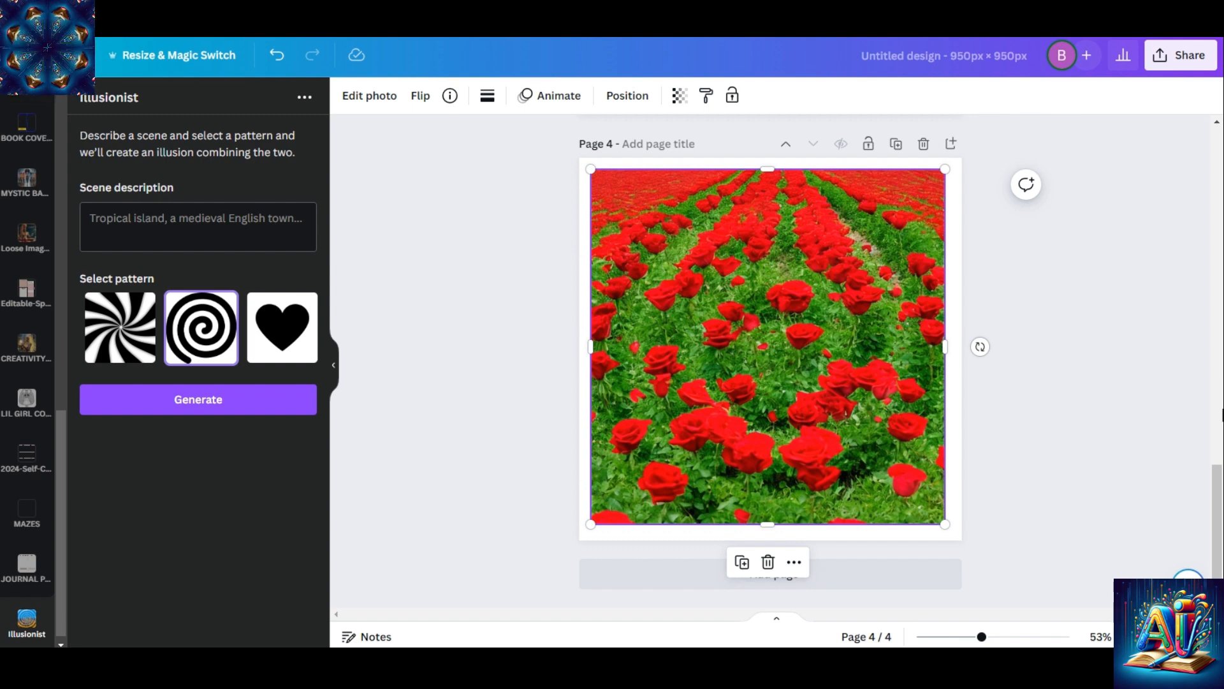
{"action": "left_click", "coordinate": [879, 566]}
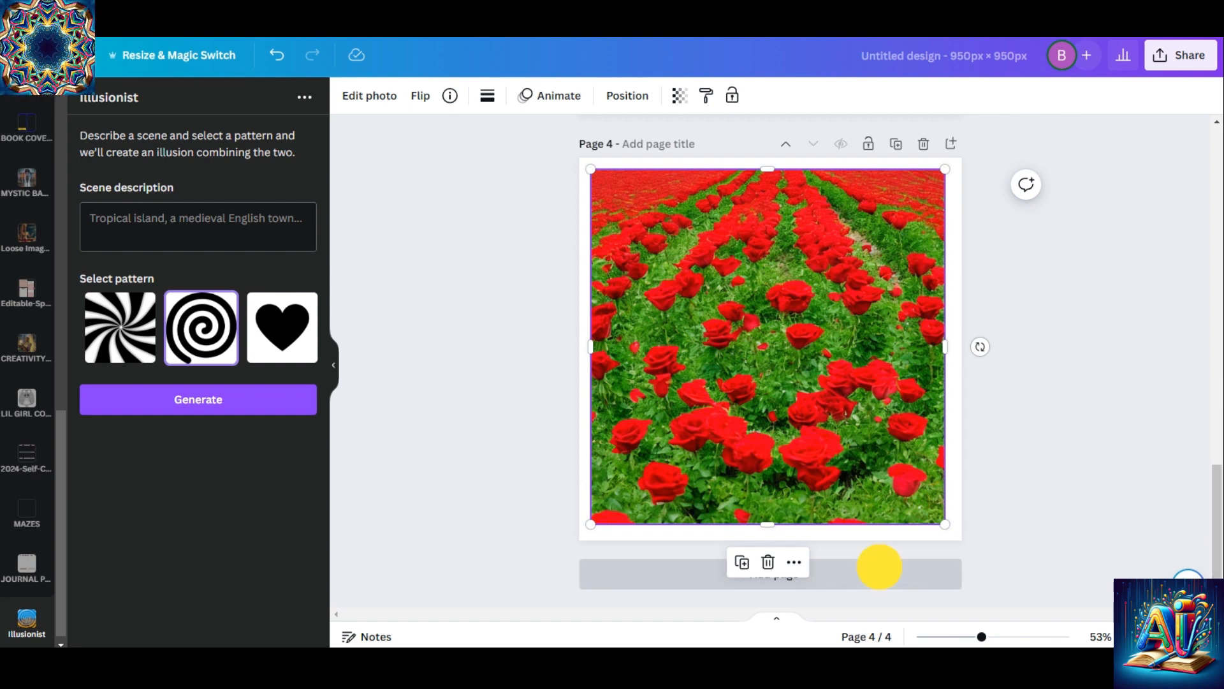
Generate an illusion described as "various zig zag lines" with the swirl pattern on page 5
{"action": "left_click", "coordinate": [149, 224]}
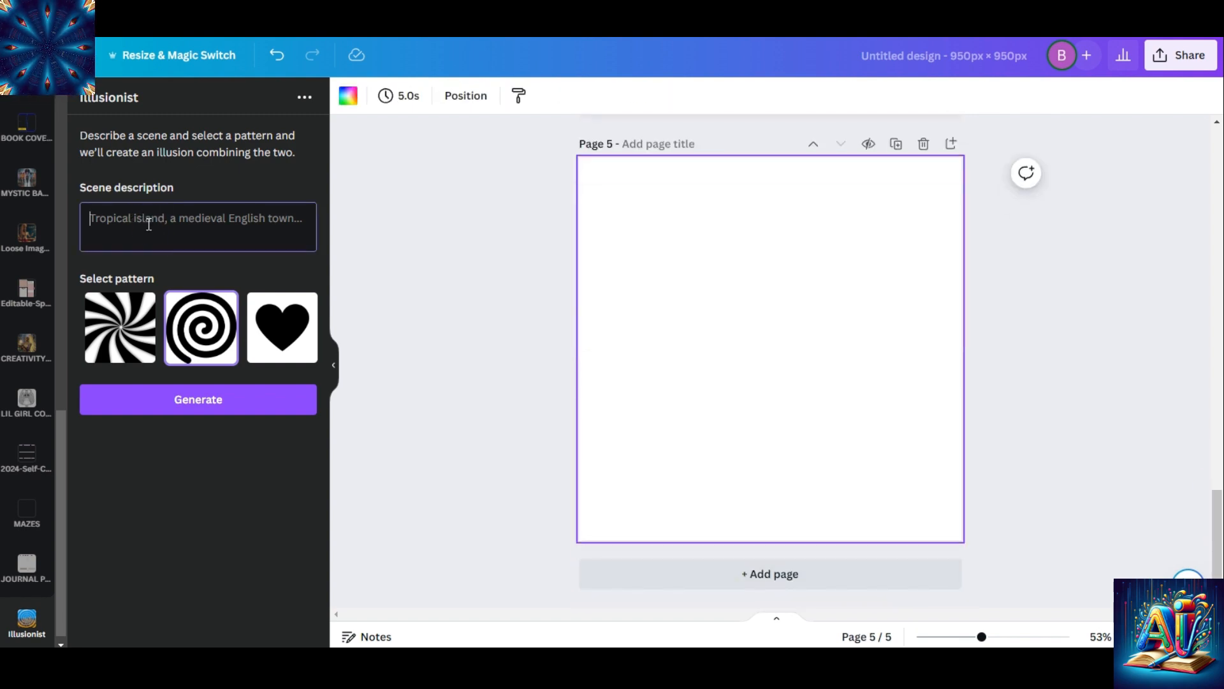
{"action": "type", "text": "vari"}
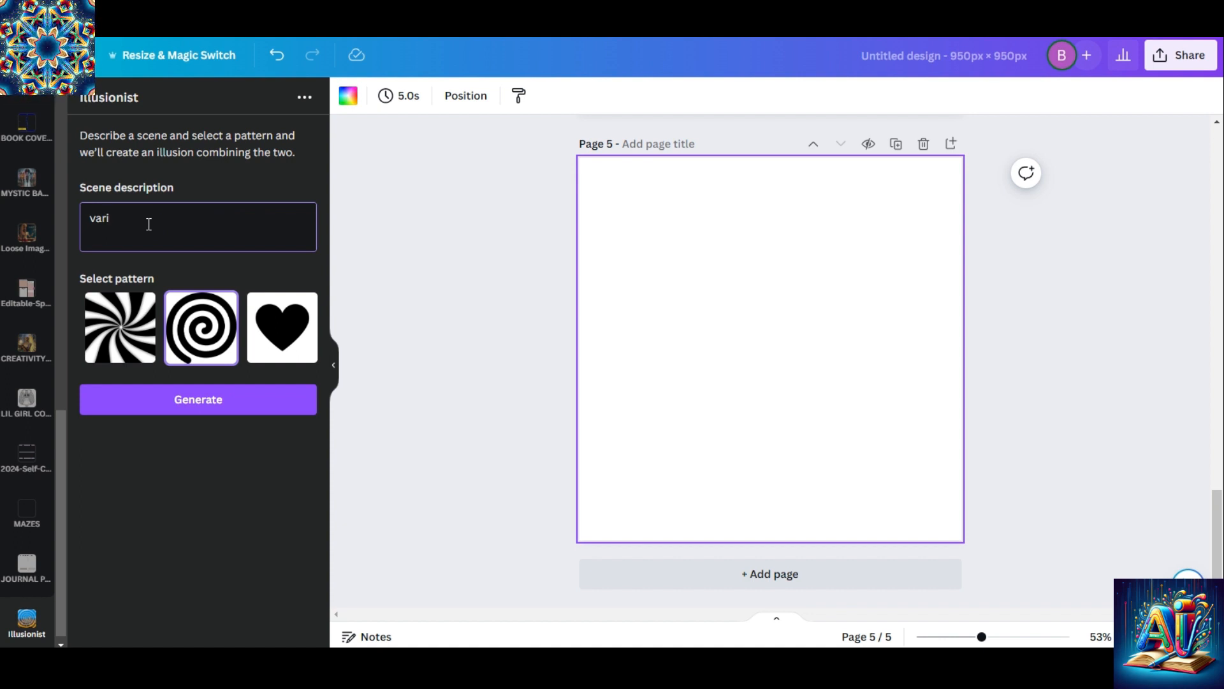
{"action": "type", "text": "ous"}
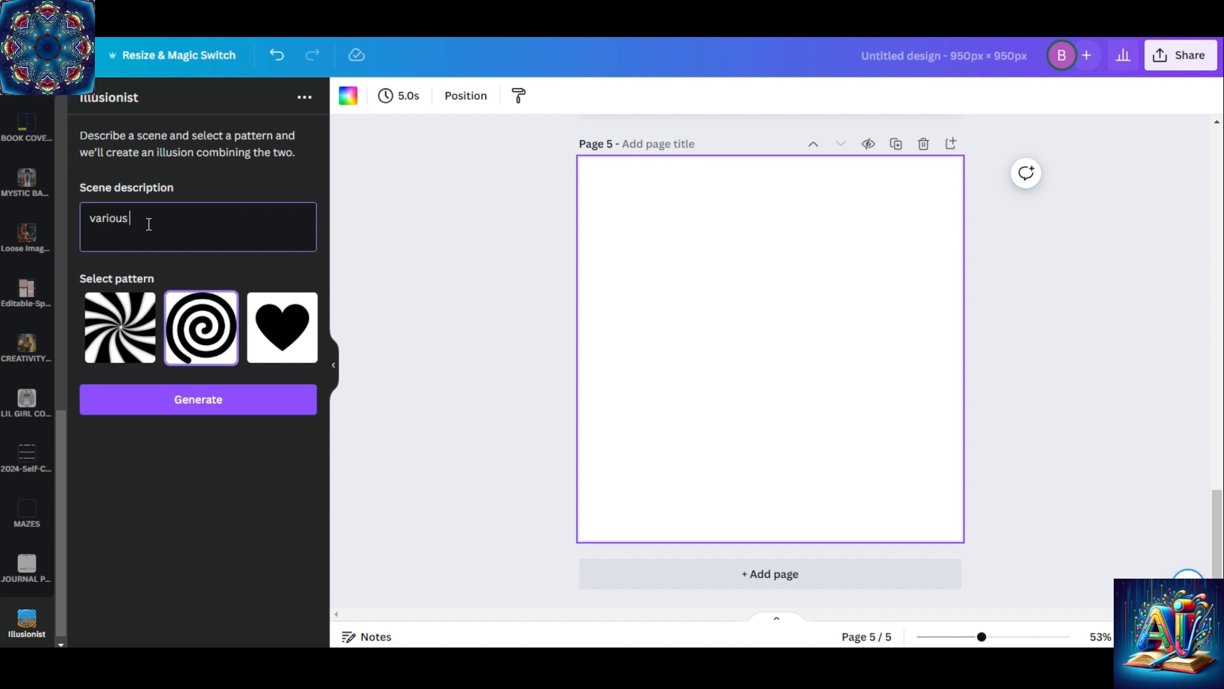
{"action": "type", "text": " zig"}
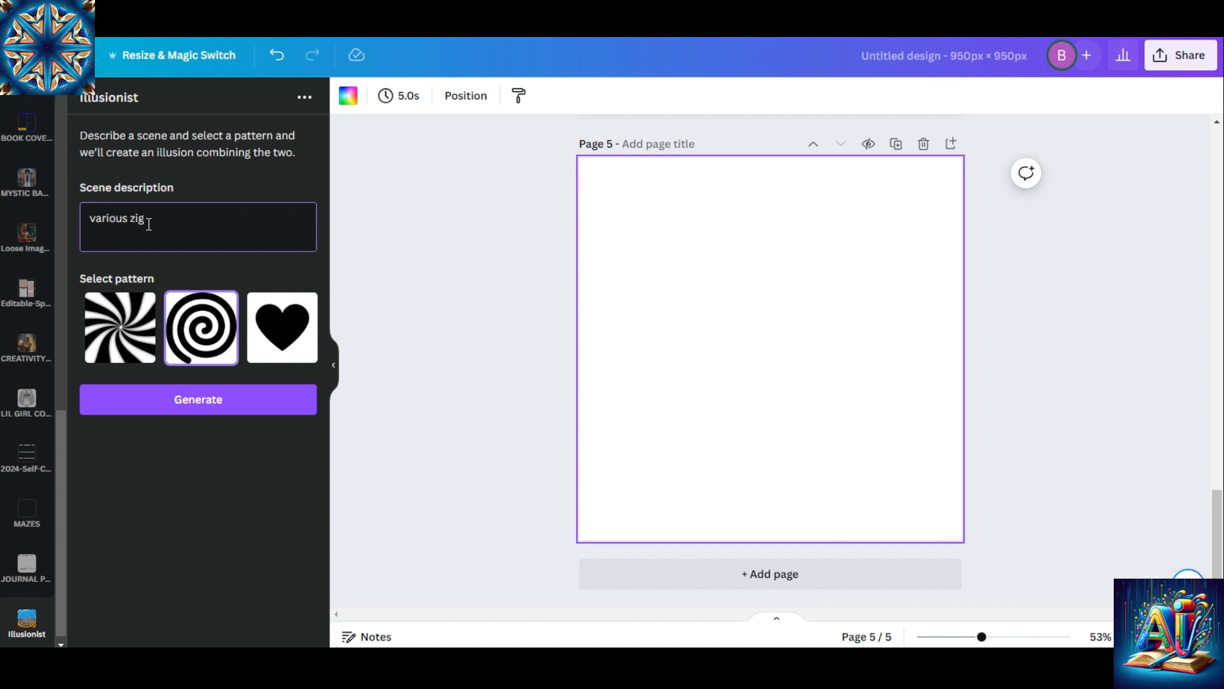
{"action": "type", "text": " zag lines"}
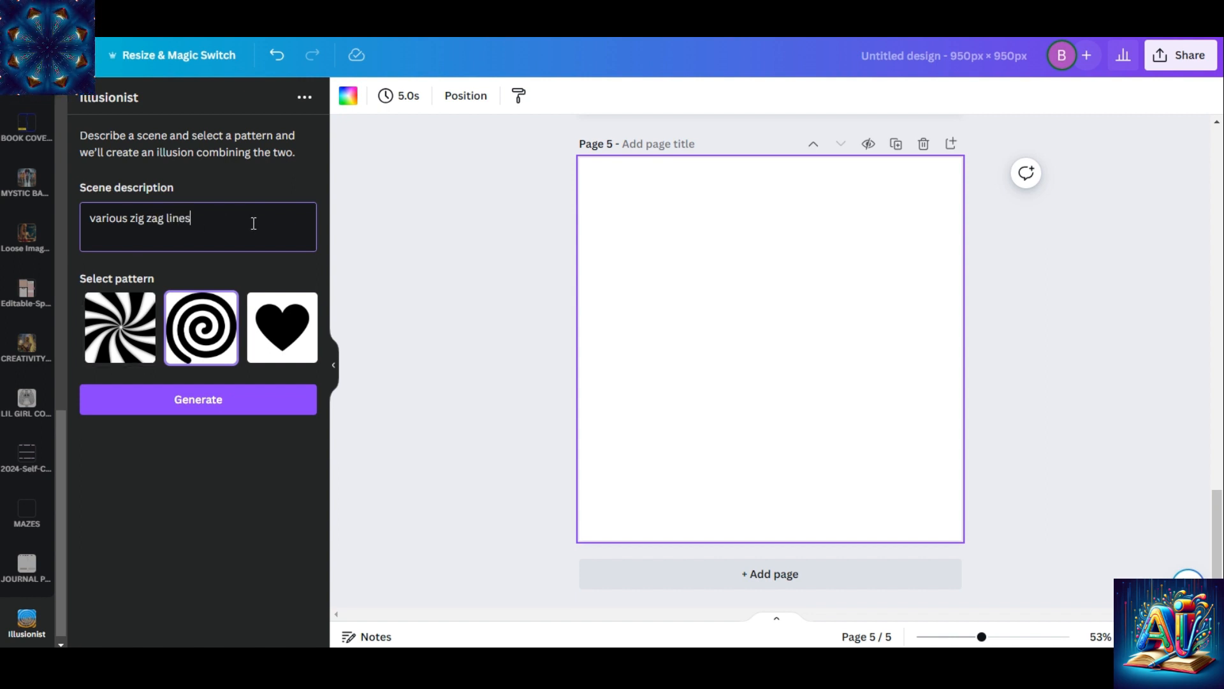
{"action": "left_click", "coordinate": [132, 324]}
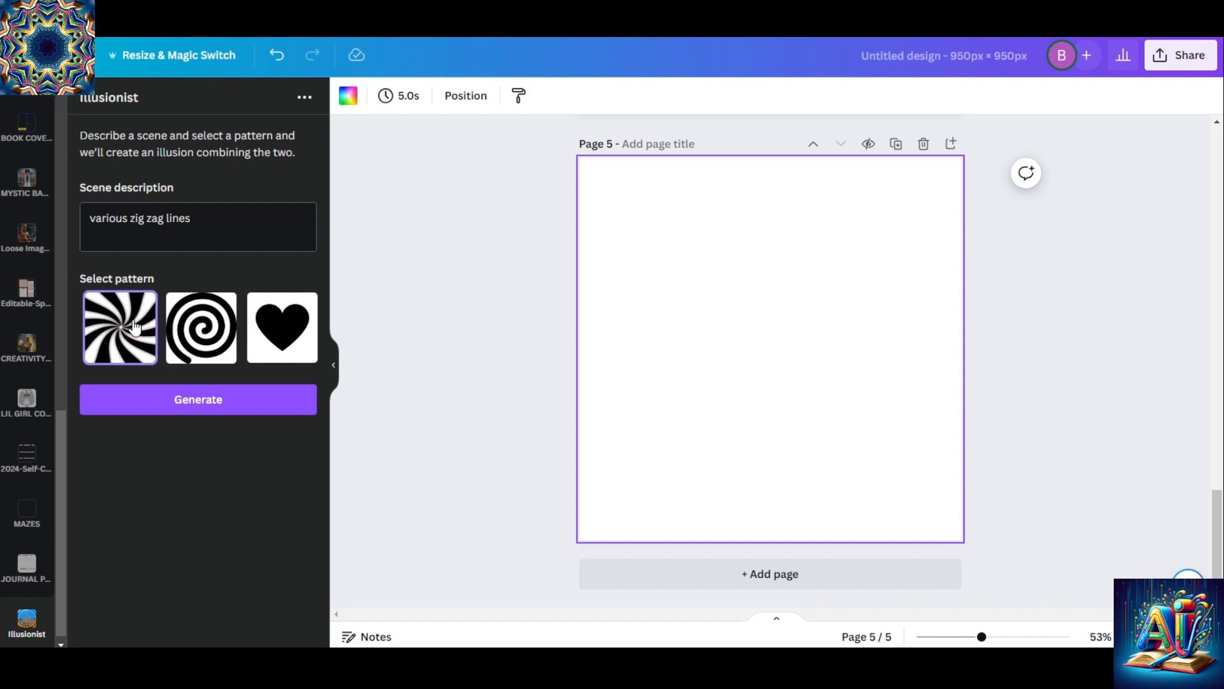
{"action": "left_click", "coordinate": [235, 399]}
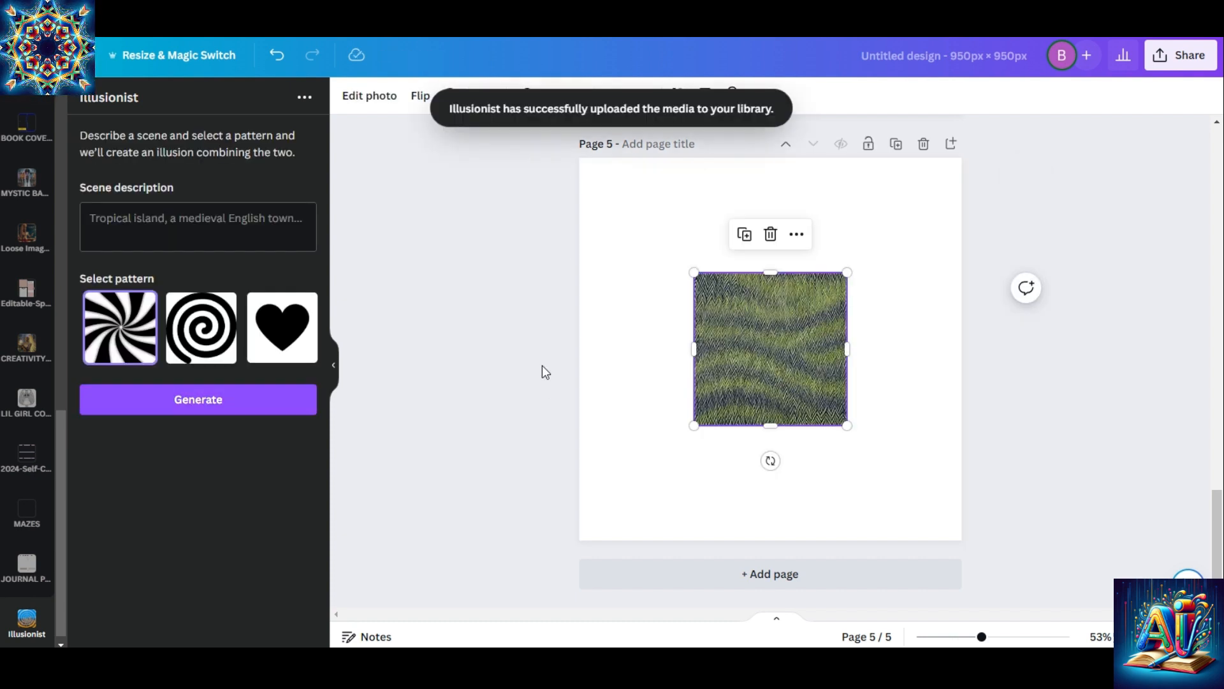
Enlarge the green zigzag image so it nearly fills page 5
{"action": "left_click_drag", "start_coordinate": [694, 273], "coordinate": [598, 177]}
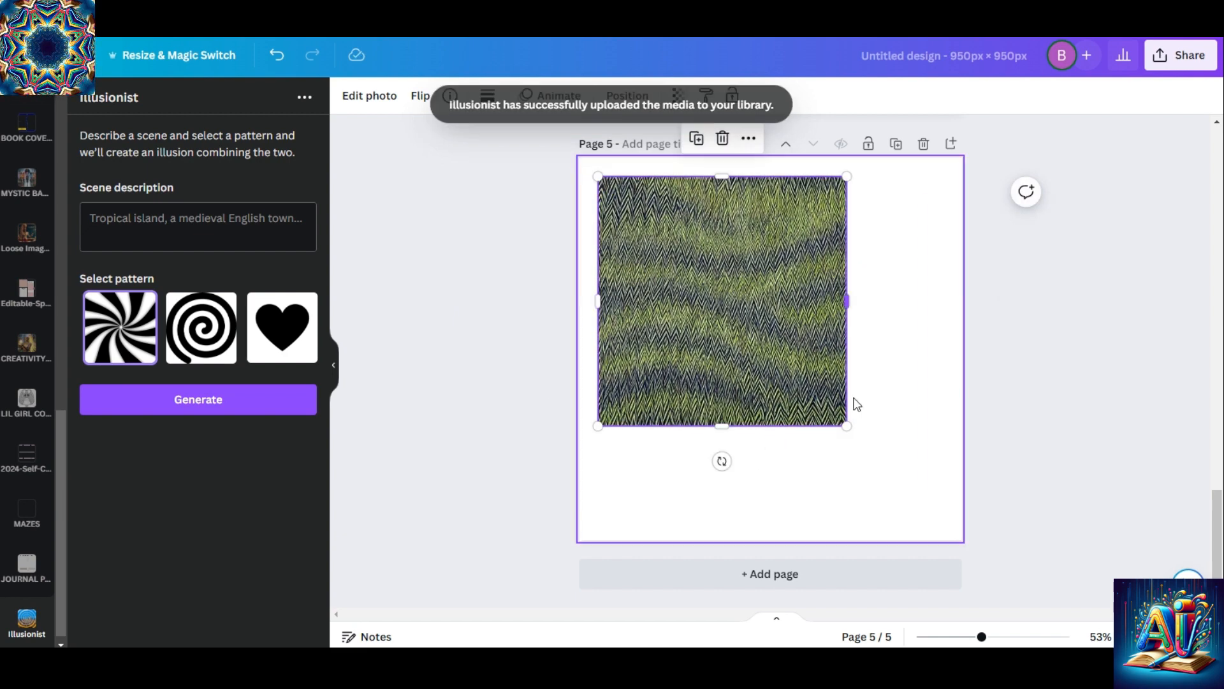
{"action": "left_click_drag", "start_coordinate": [846, 426], "coordinate": [954, 523]}
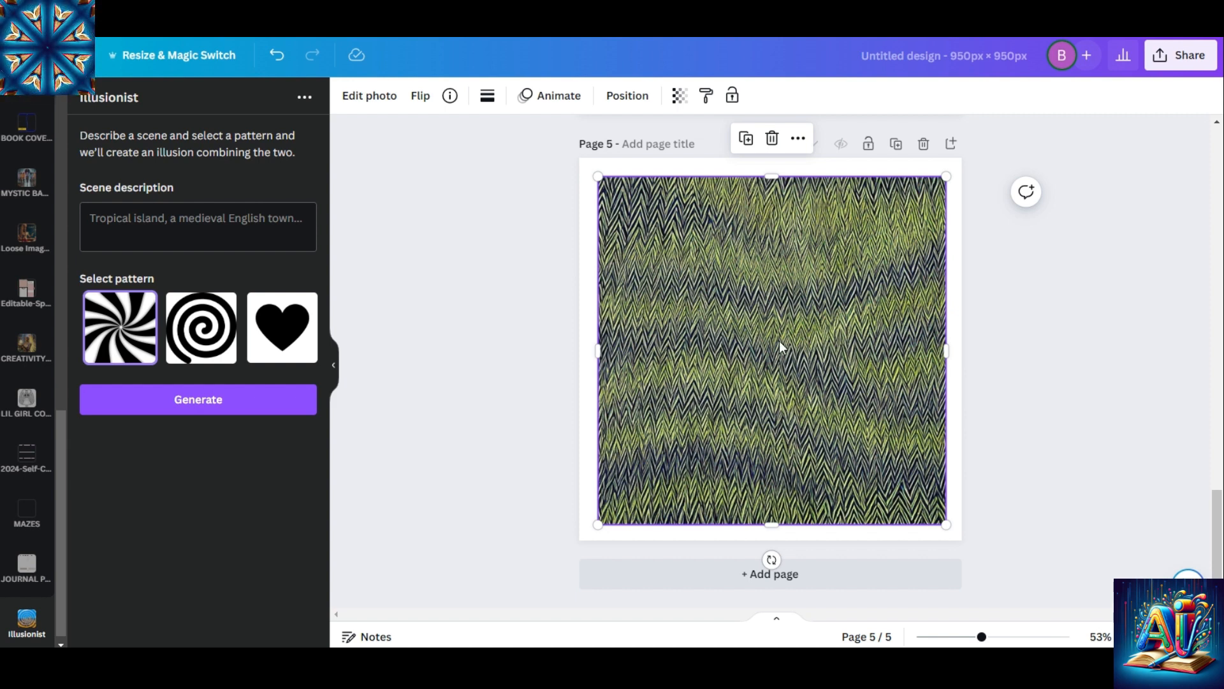
Apply the Outrun filter from the Color Pop group to the zigzag image, and add a blank page after it
{"action": "left_click", "coordinate": [701, 316]}
{"action": "left_click", "coordinate": [359, 90]}
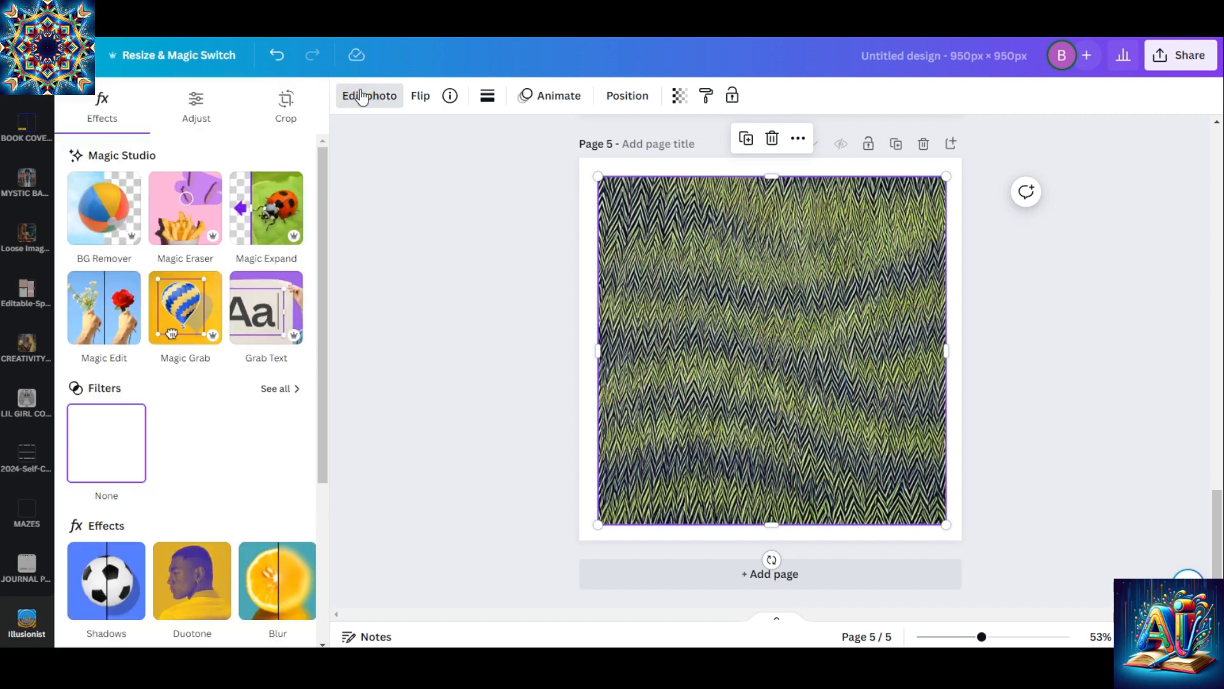
{"action": "left_click", "coordinate": [289, 389]}
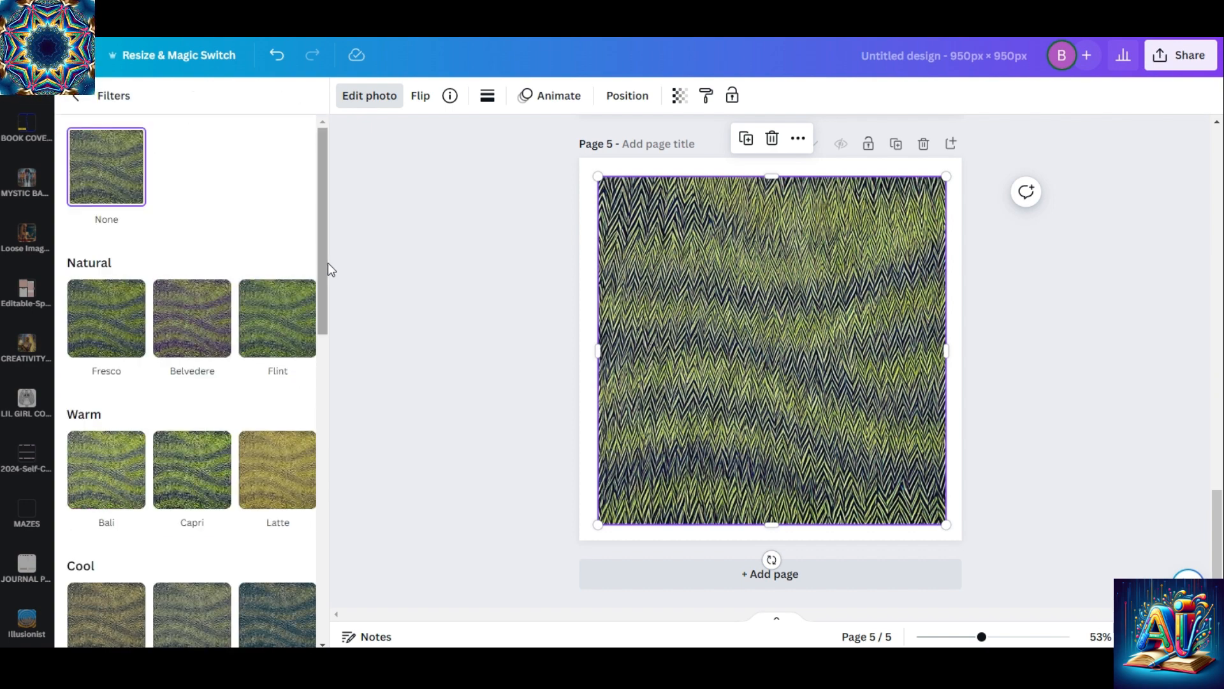
{"action": "left_click_drag", "start_coordinate": [324, 229], "coordinate": [364, 558]}
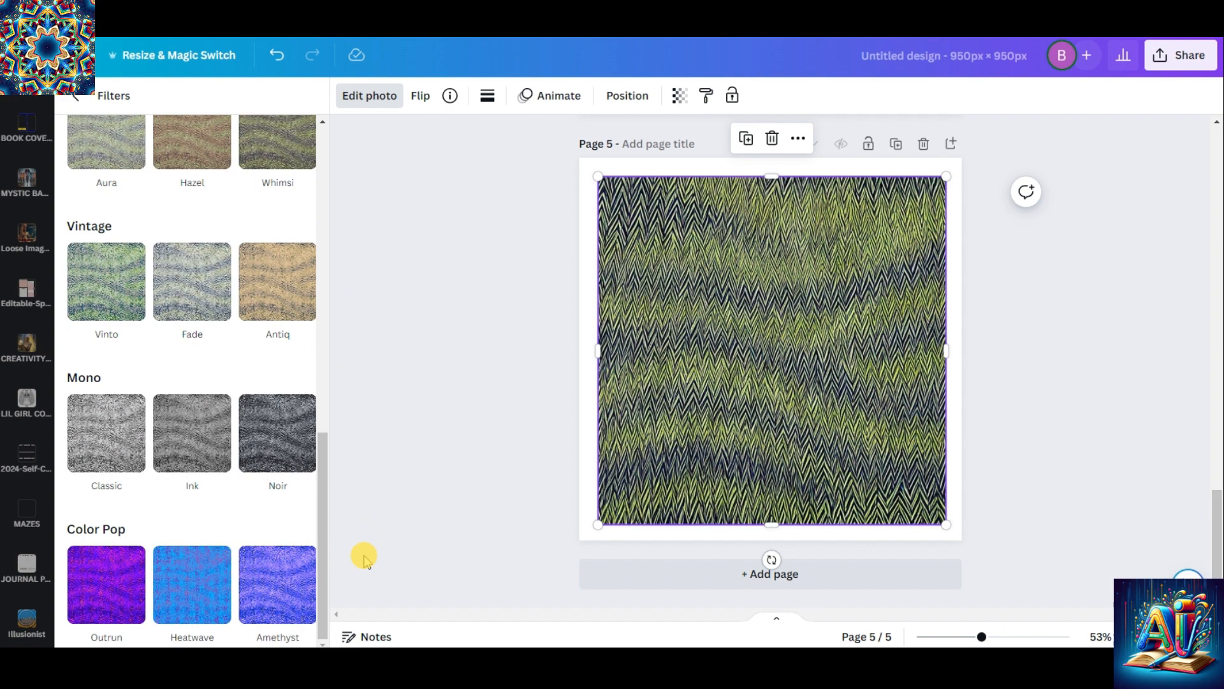
{"action": "left_click", "coordinate": [106, 584]}
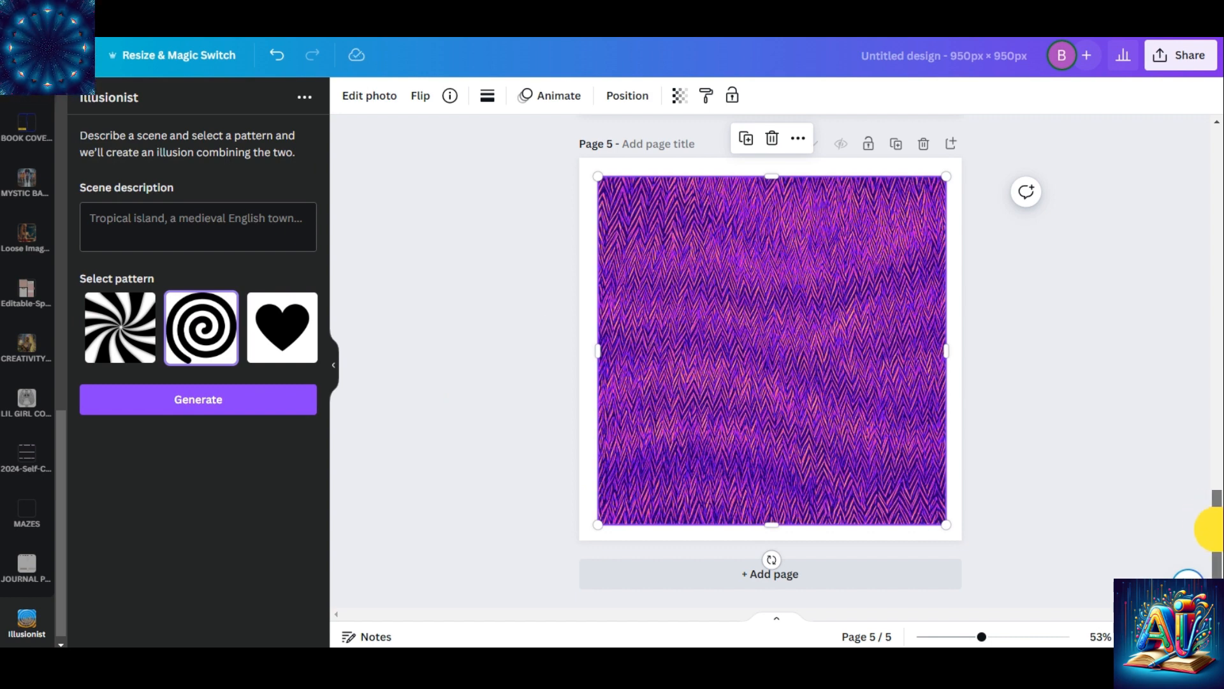
{"action": "left_click", "coordinate": [851, 572]}
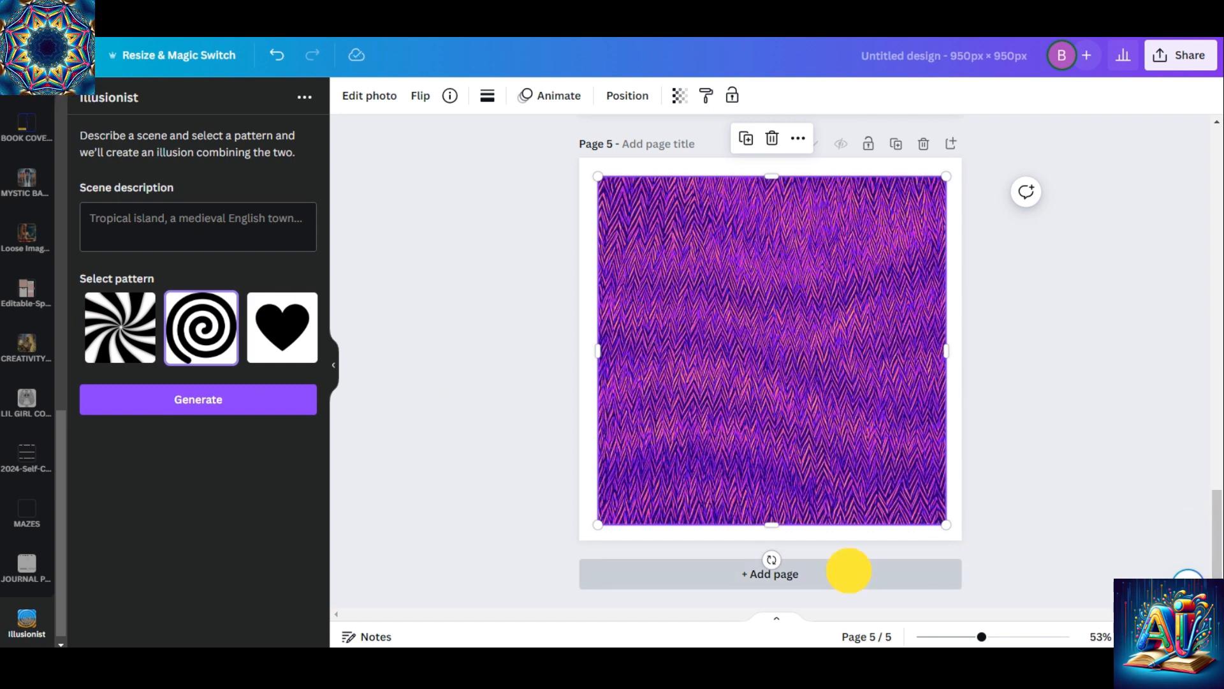
Generate an illusion described as "bunches of pink roses" with the heart pattern on page 6
{"action": "left_click", "coordinate": [143, 224]}
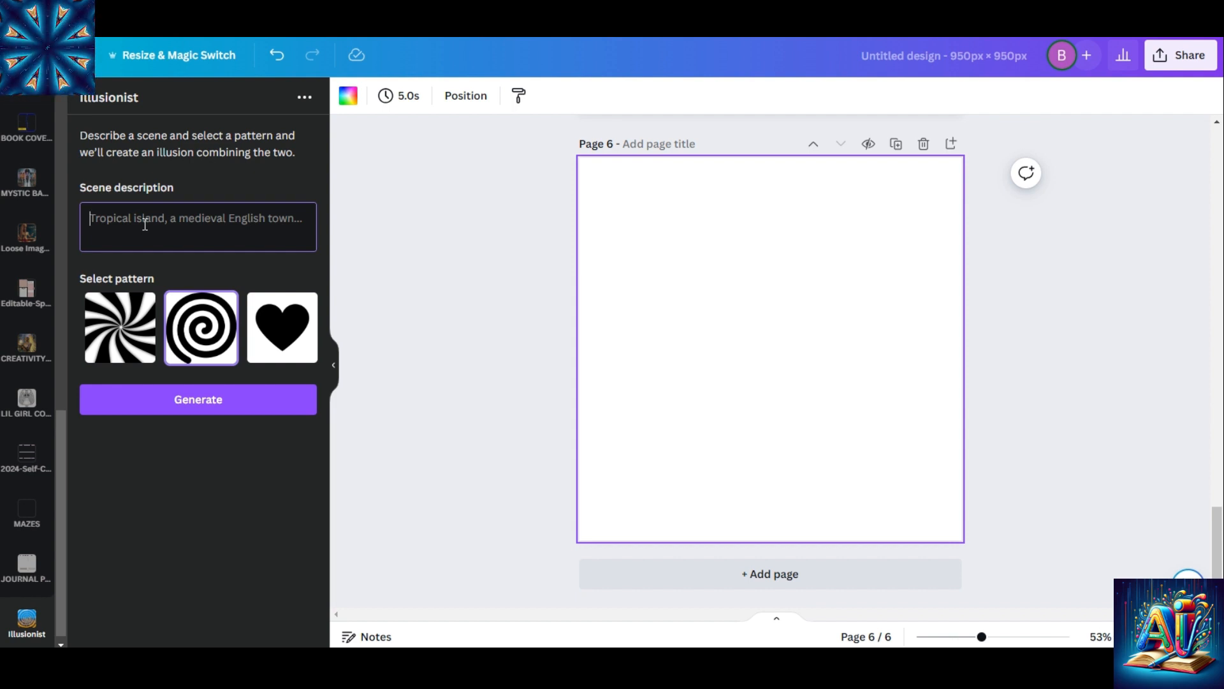
{"action": "type", "text": "bunches o"}
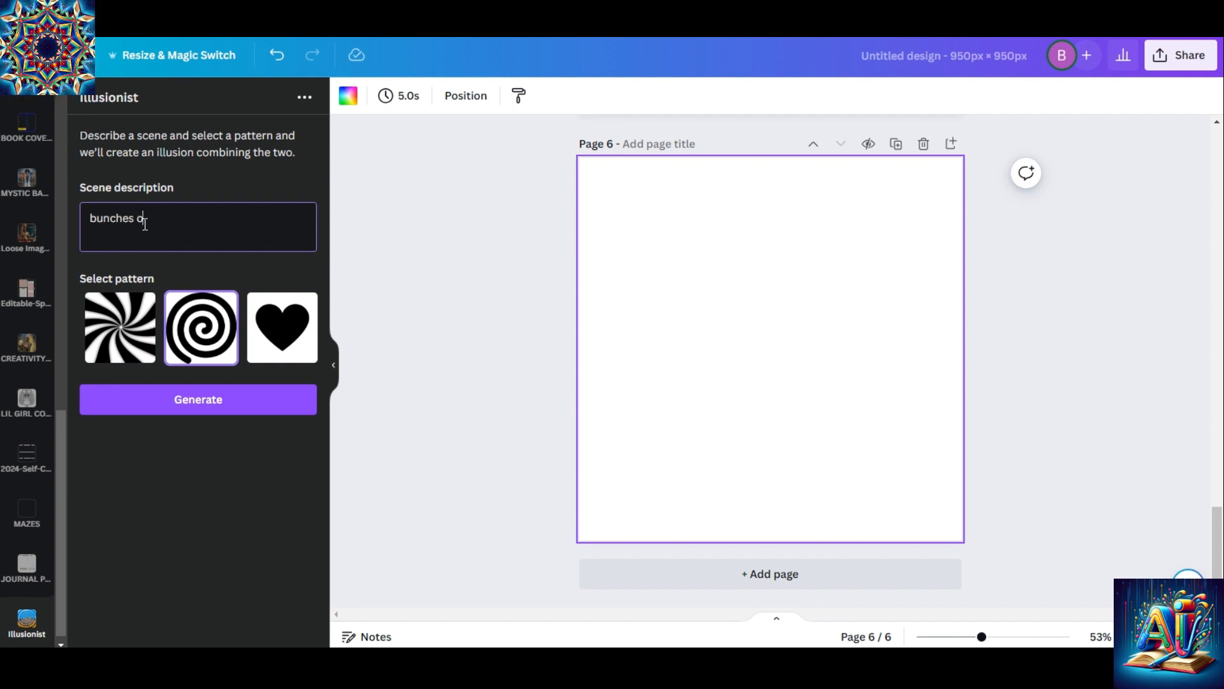
{"action": "type", "text": "f pink roses"}
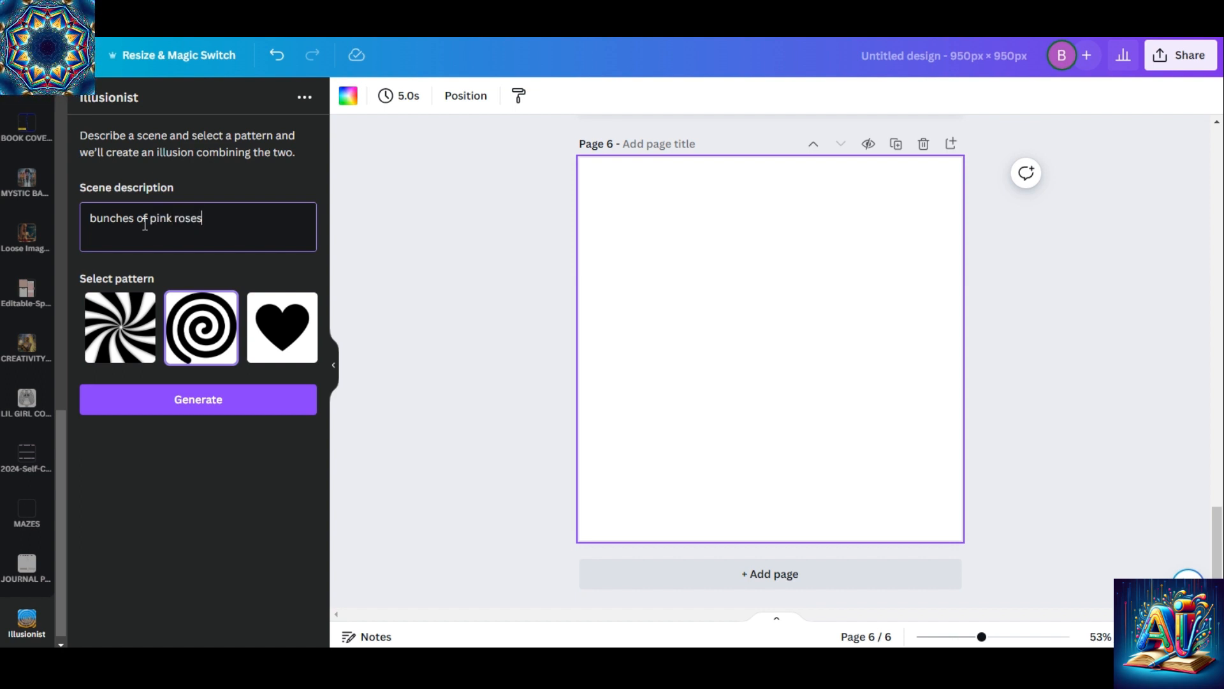
{"action": "left_click", "coordinate": [290, 334]}
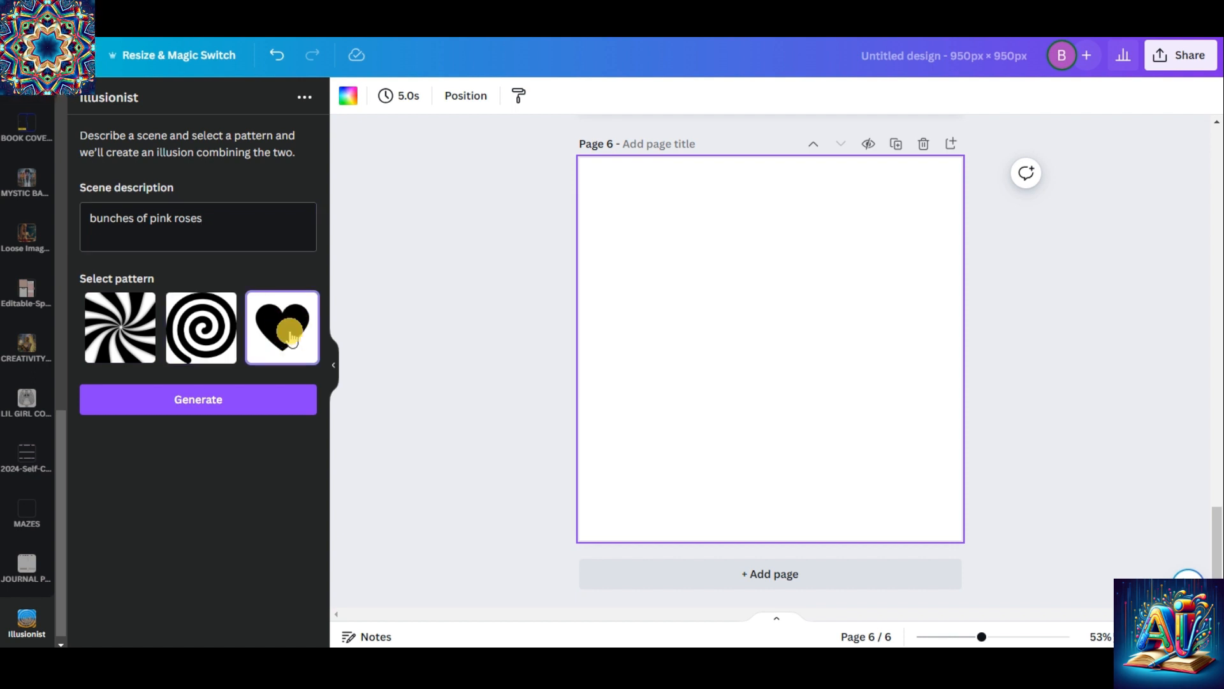
{"action": "left_click", "coordinate": [191, 400]}
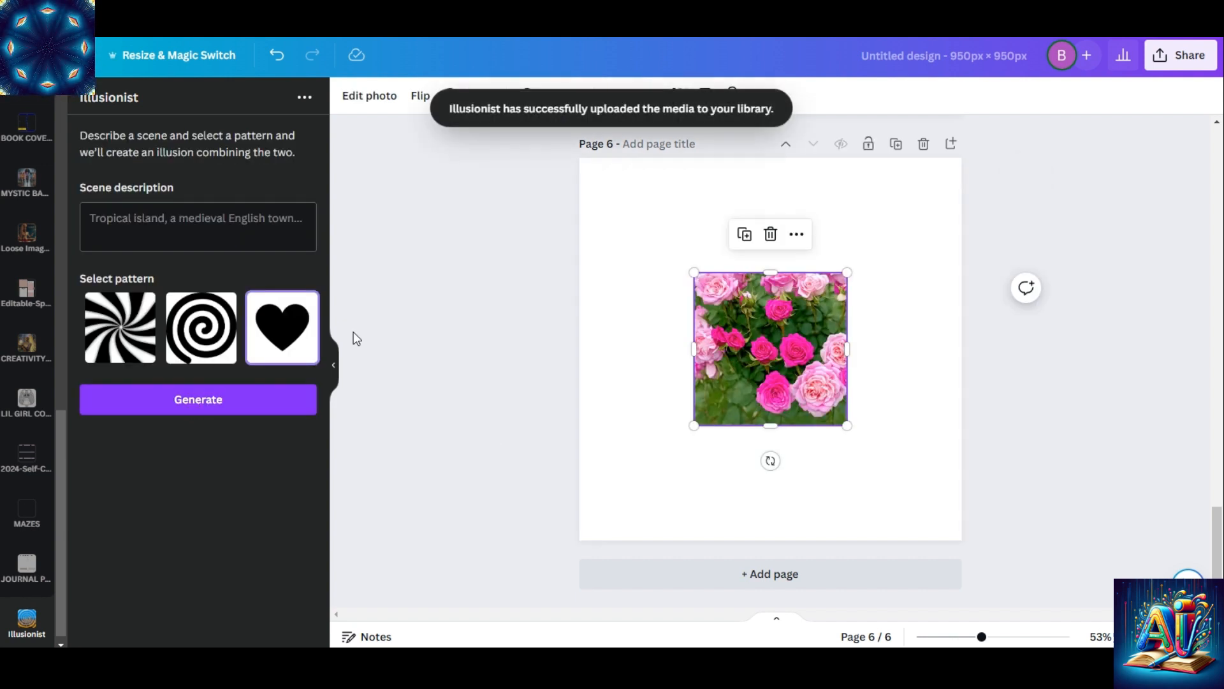
Enlarge the pink roses image on page 6, and delete it from the page
{"action": "left_click_drag", "start_coordinate": [694, 272], "coordinate": [606, 185]}
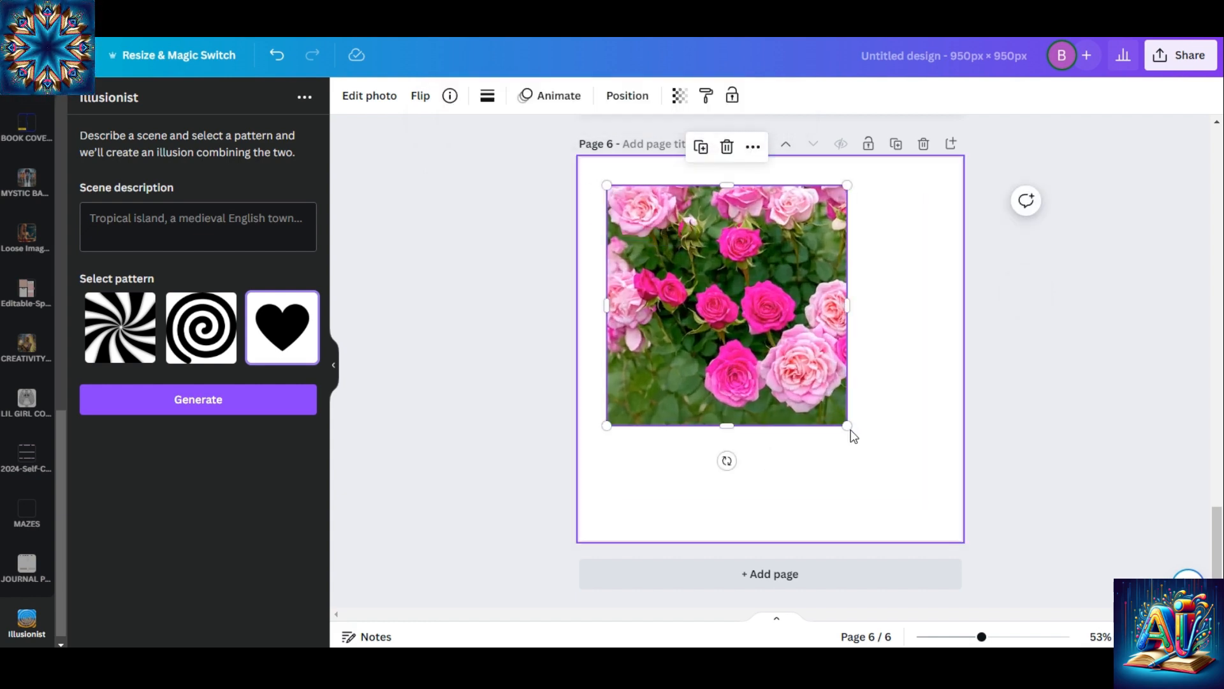
{"action": "left_click_drag", "start_coordinate": [847, 425], "coordinate": [932, 510]}
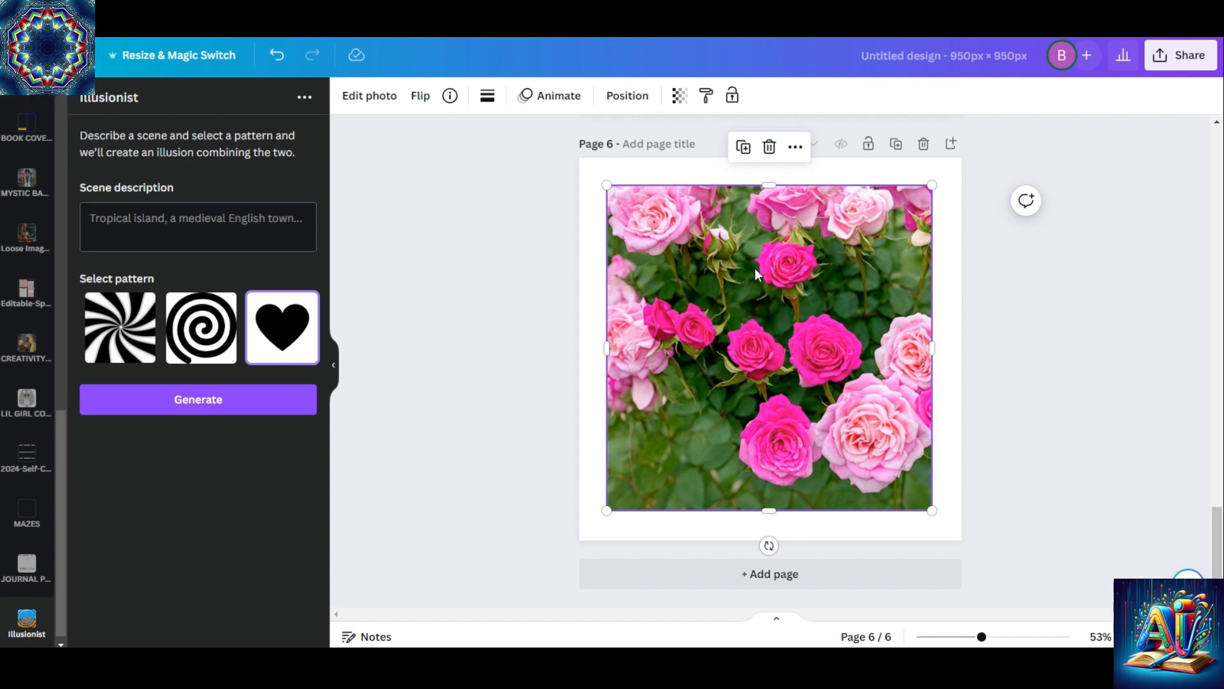
{"action": "left_click", "coordinate": [770, 145]}
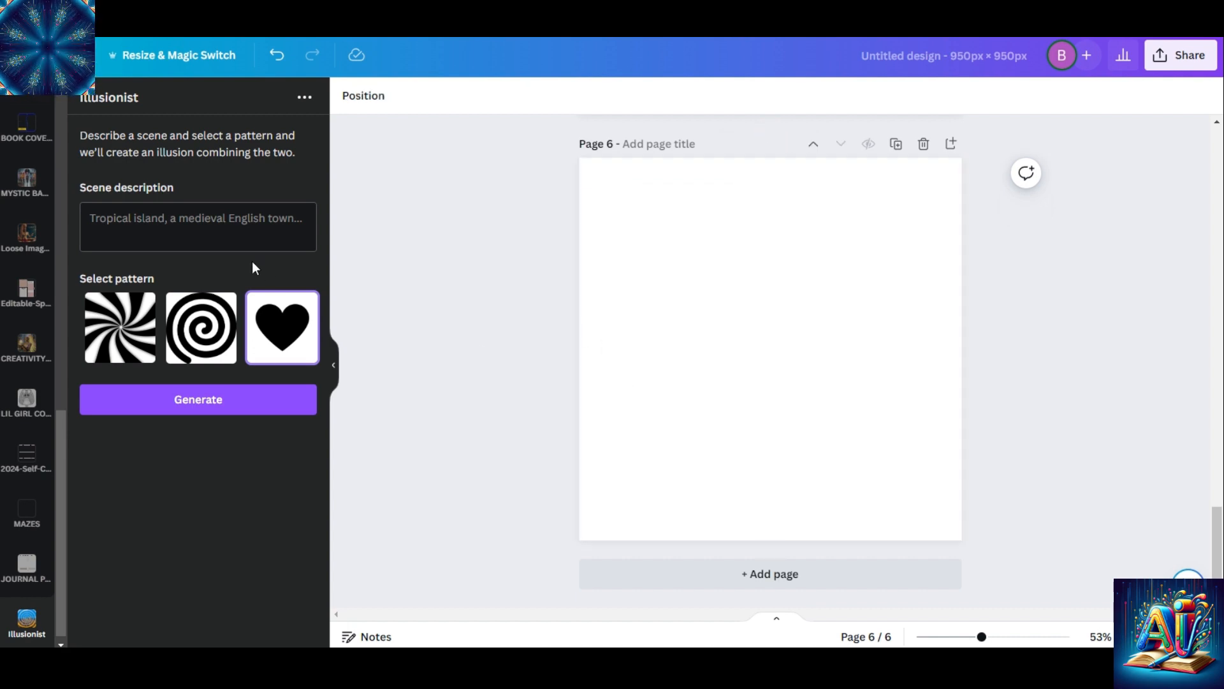
Generate an illusion described as "tropical island" with the swirl pattern on page 6
{"action": "left_click", "coordinate": [176, 214]}
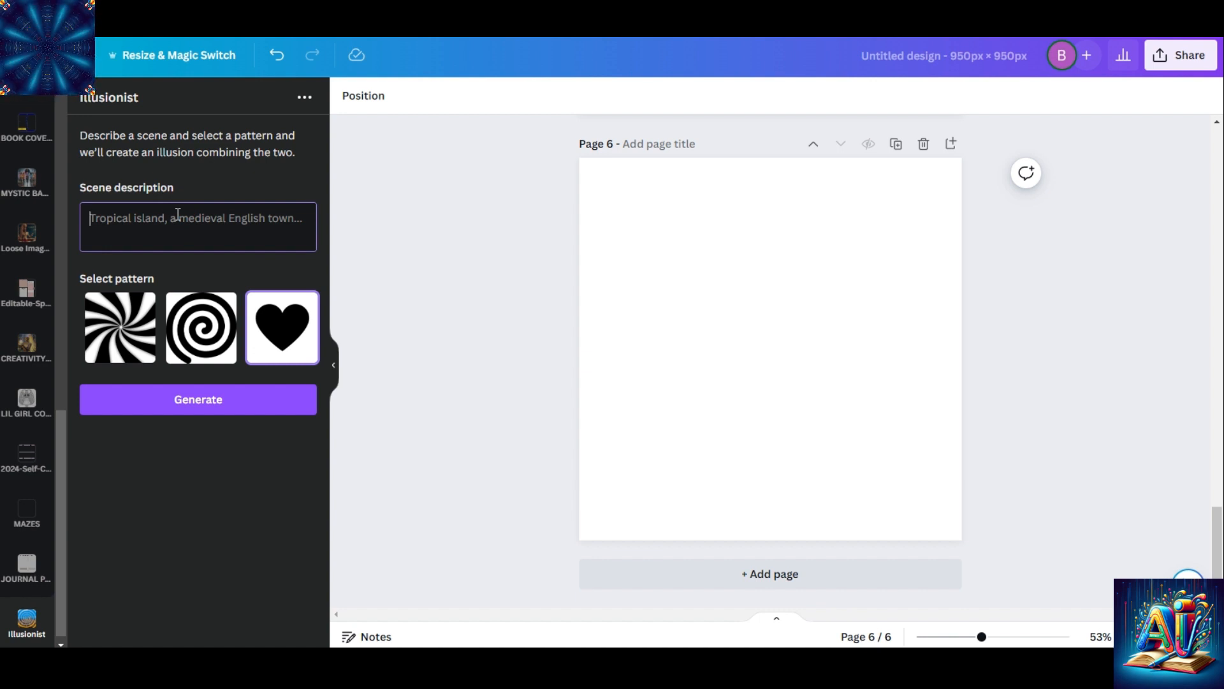
{"action": "type", "text": "tropi"}
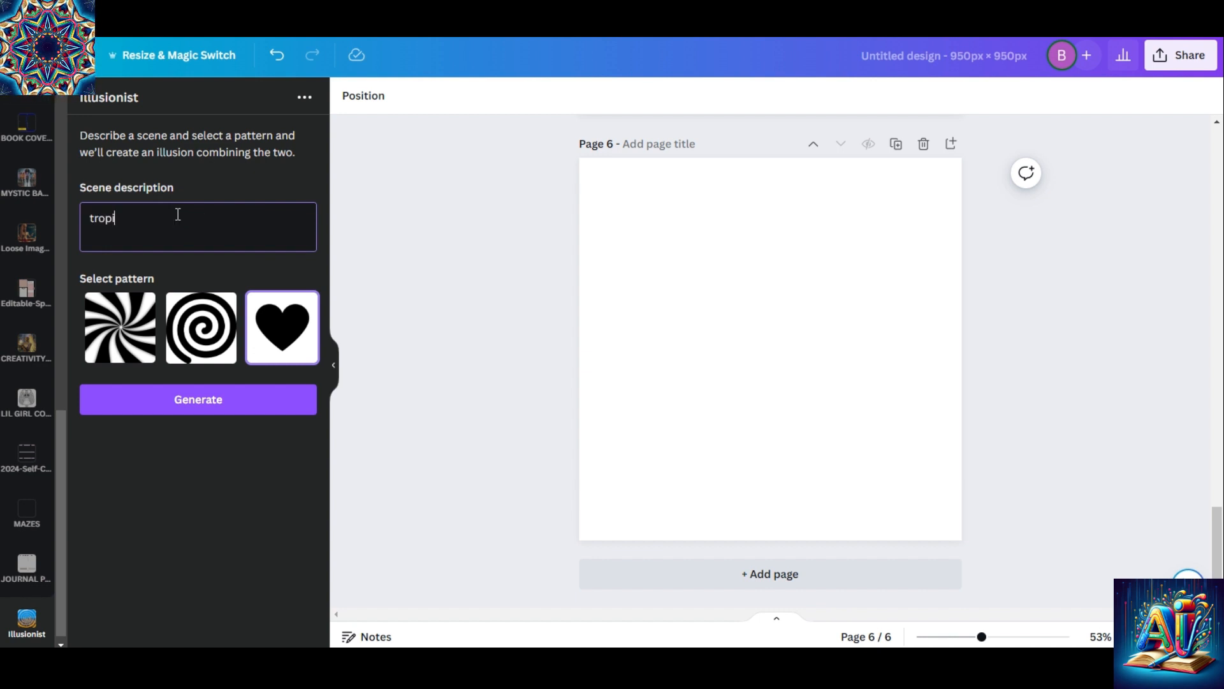
{"action": "type", "text": "cal island"}
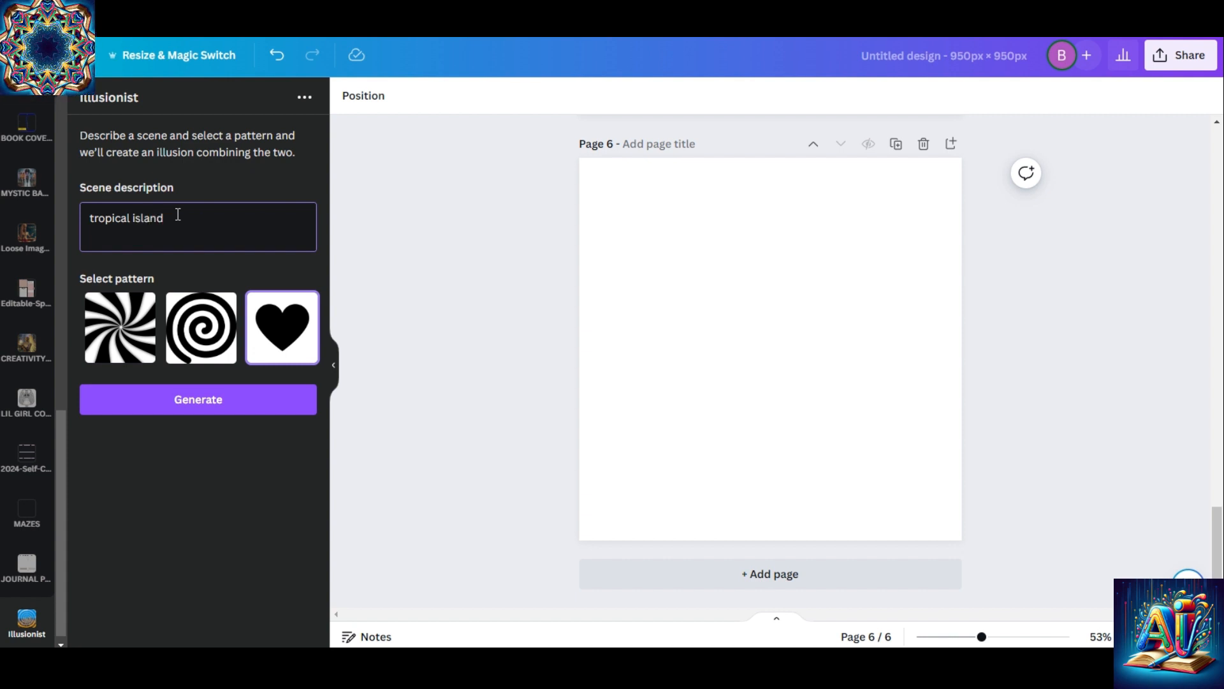
{"action": "left_click", "coordinate": [115, 340]}
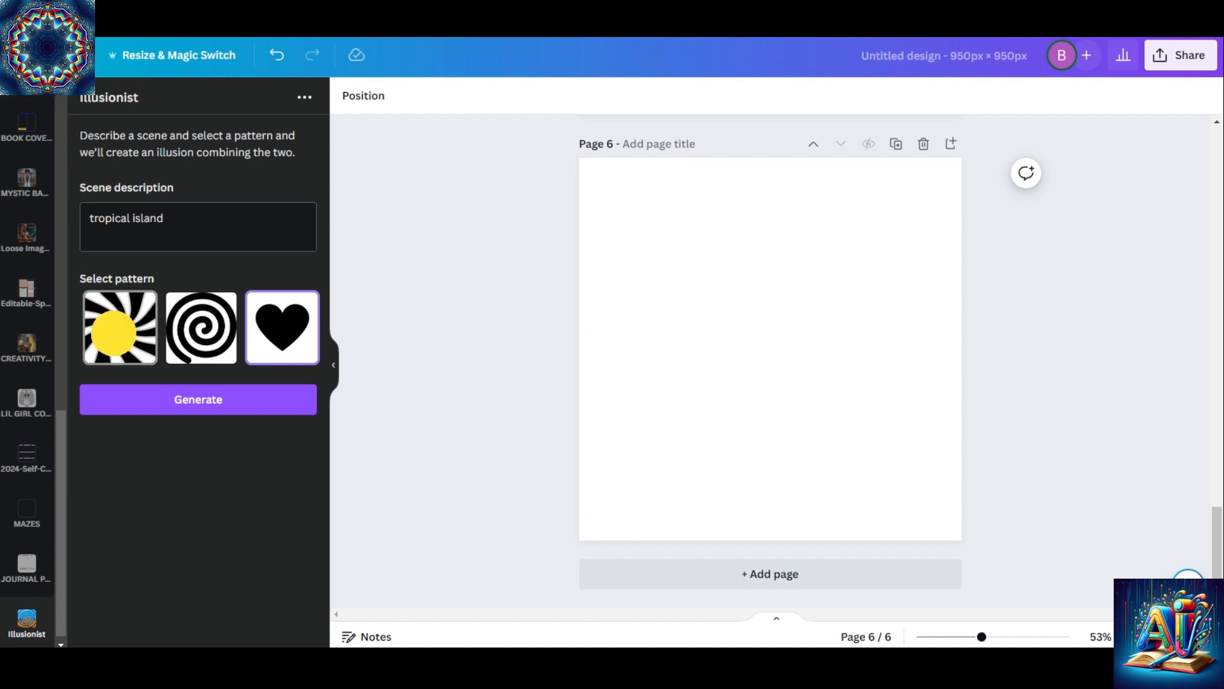
{"action": "left_click", "coordinate": [187, 399]}
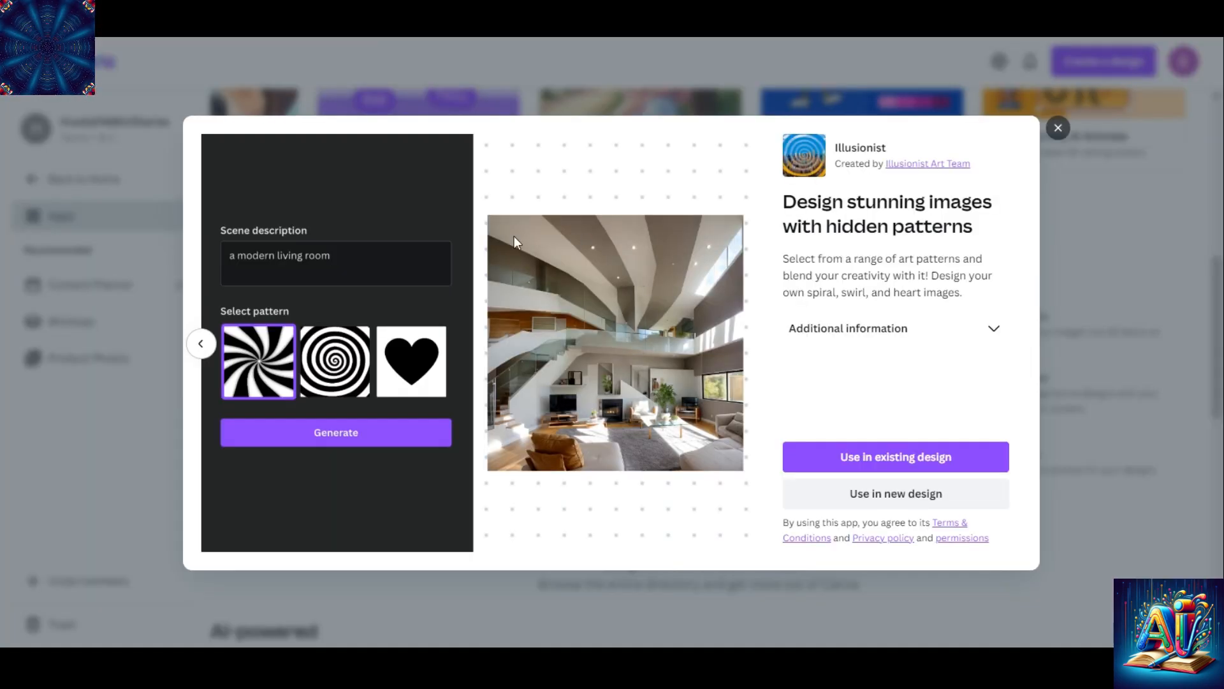
{"action": "left_click", "coordinate": [204, 345]}
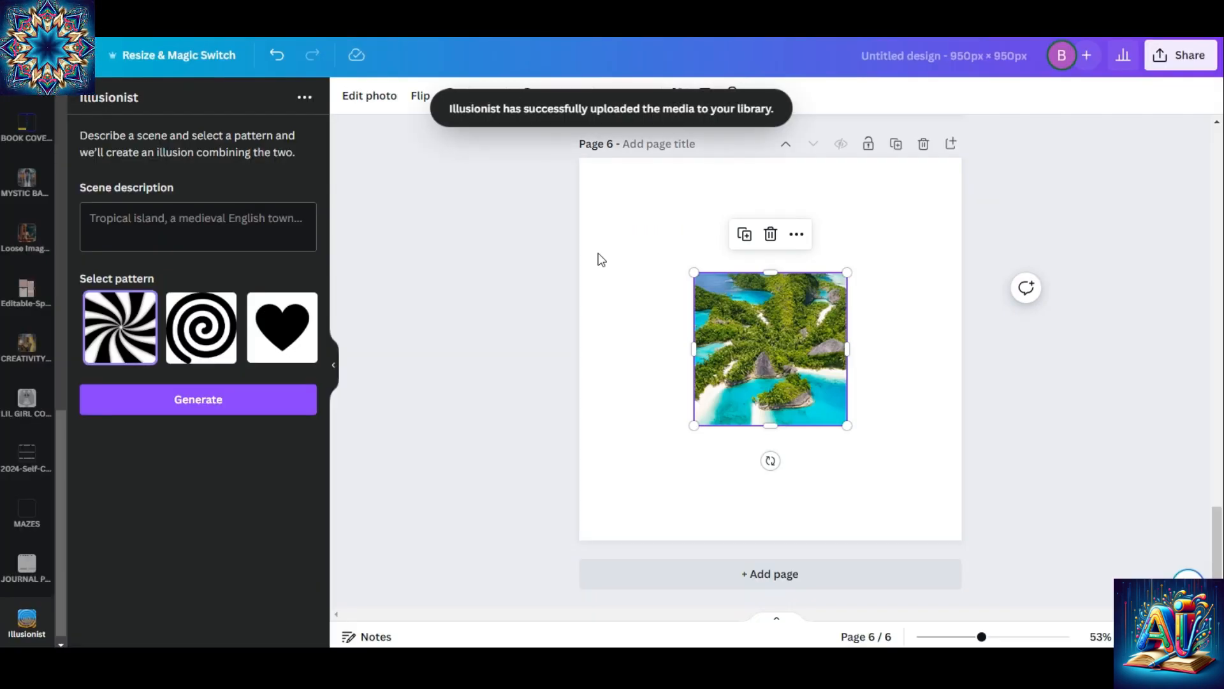
Enlarge the tropical island image so it nearly fills page 6
{"action": "left_click_drag", "start_coordinate": [694, 273], "coordinate": [600, 181]}
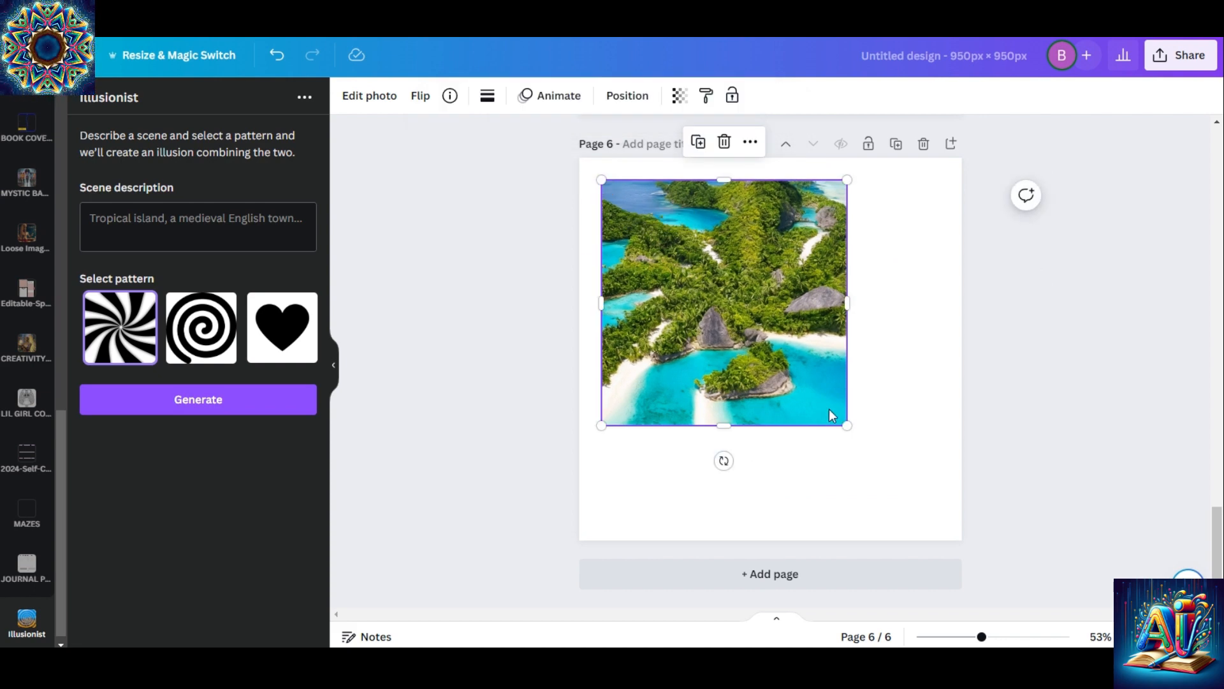
{"action": "left_click_drag", "start_coordinate": [847, 425], "coordinate": [935, 516]}
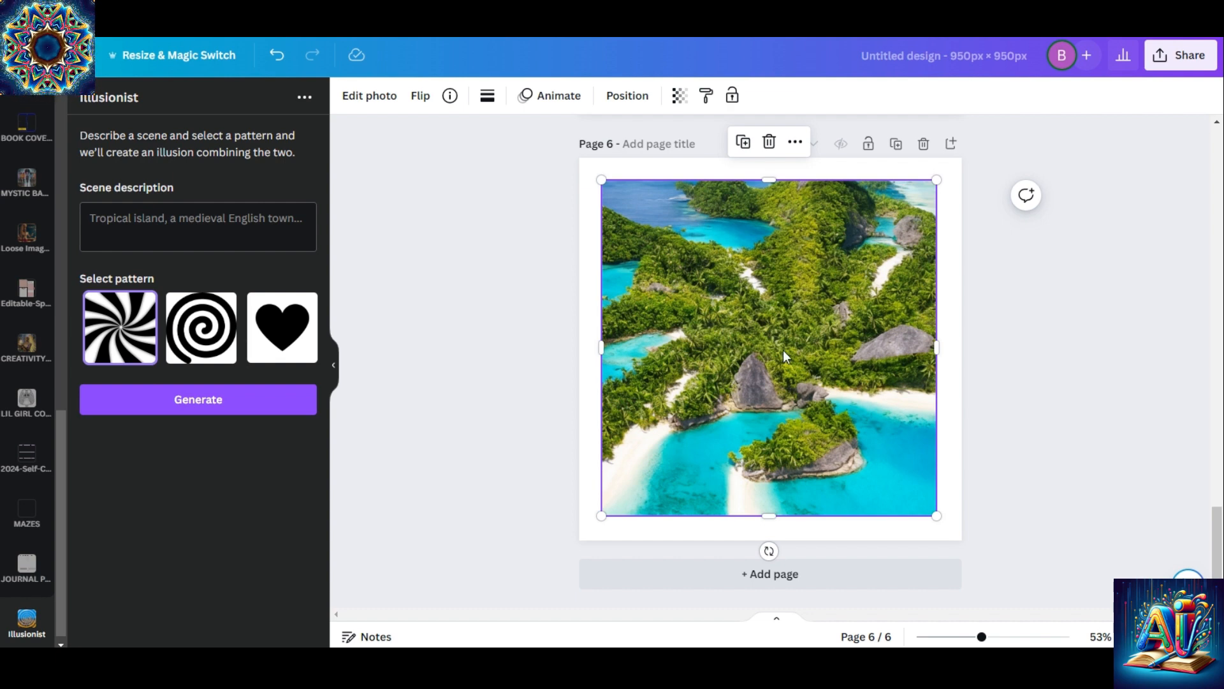
Move the woman figure on page 1 slightly lower over the forest background, and deselect it
{"action": "left_click_drag", "start_coordinate": [1218, 549], "coordinate": [1218, 251]}
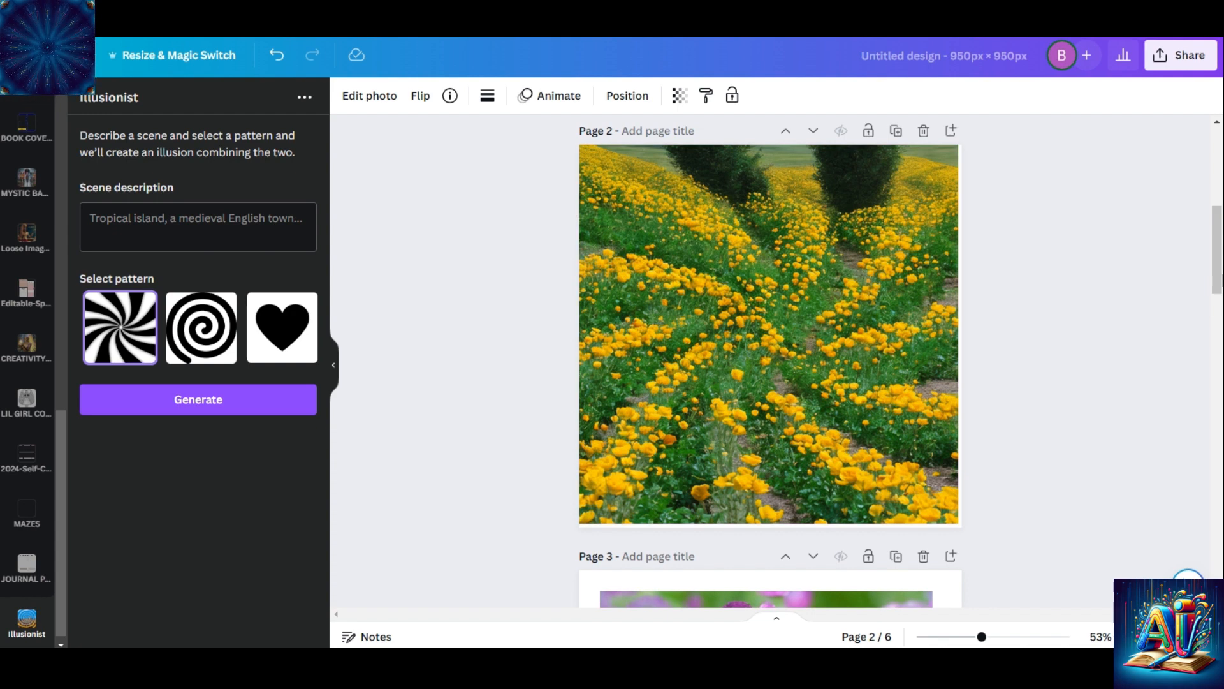
{"action": "scroll", "coordinate": [1219, 254], "scroll_direction": "up", "scroll_amount": 5}
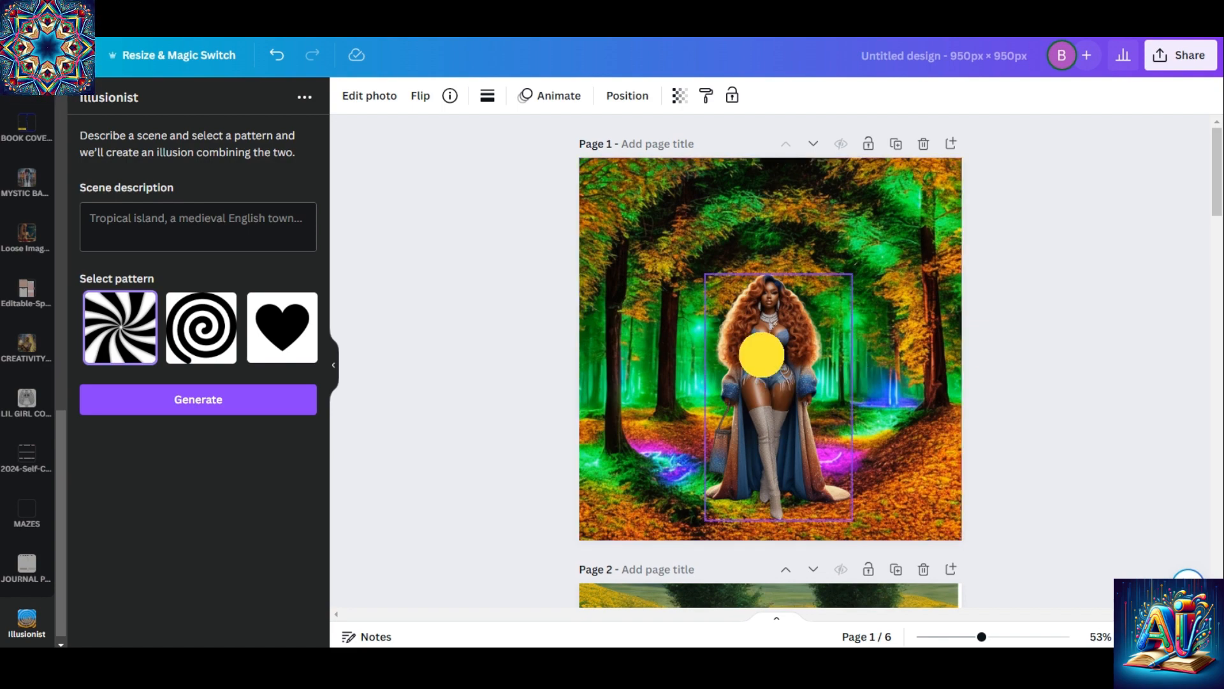
{"action": "left_click", "coordinate": [775, 303]}
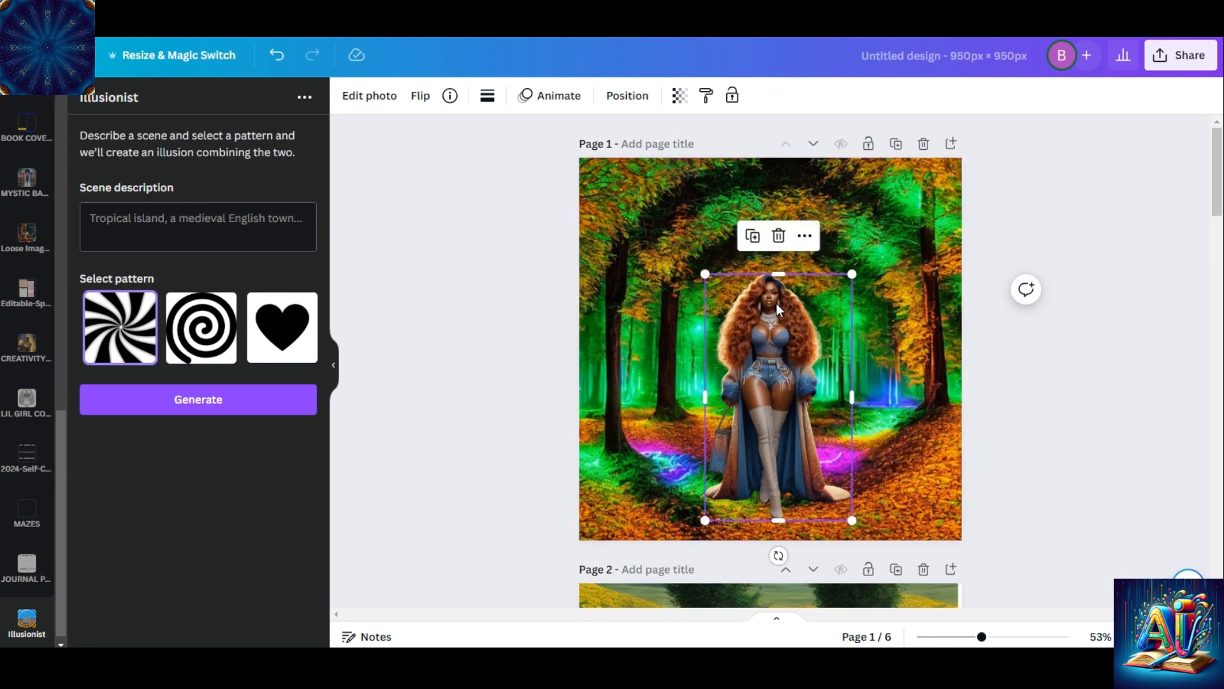
{"action": "mouse_move", "coordinate": [776, 304]}
{"action": "left_mouse_down"}
{"action": "mouse_move", "coordinate": [883, 227]}
{"action": "mouse_move", "coordinate": [973, 317]}
{"action": "mouse_move", "coordinate": [778, 270]}
{"action": "mouse_move", "coordinate": [793, 262]}
{"action": "mouse_move", "coordinate": [777, 306]}
{"action": "left_mouse_up"}
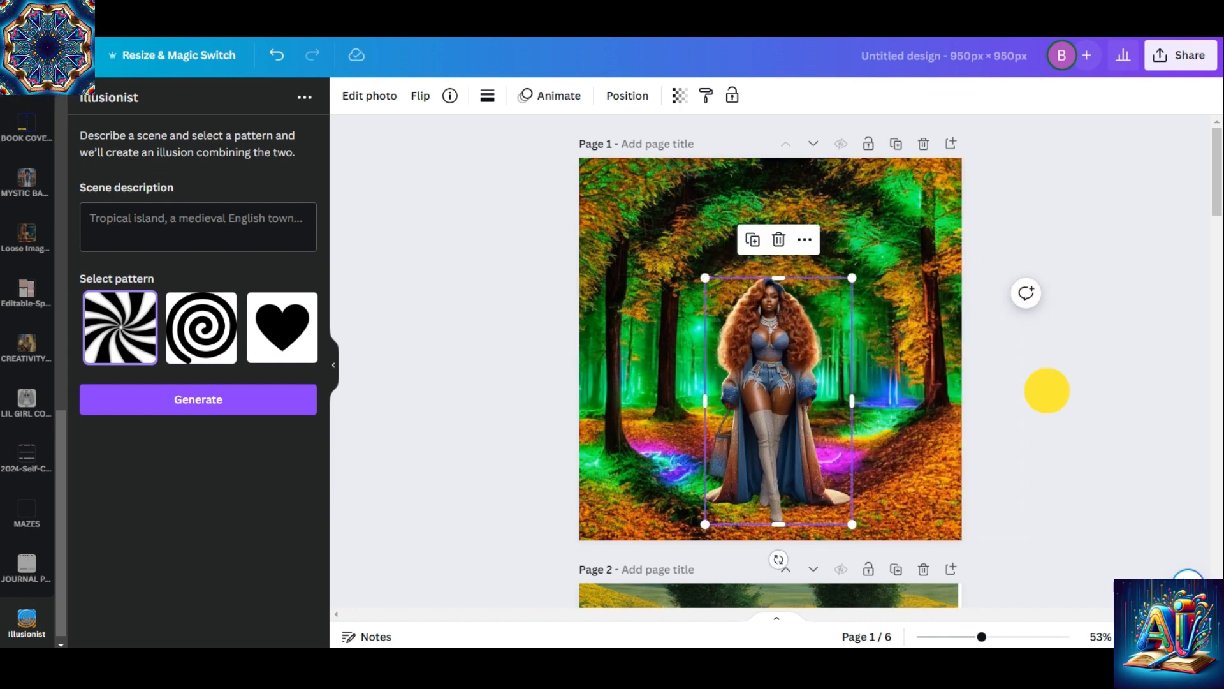
{"action": "left_click", "coordinate": [1047, 390]}
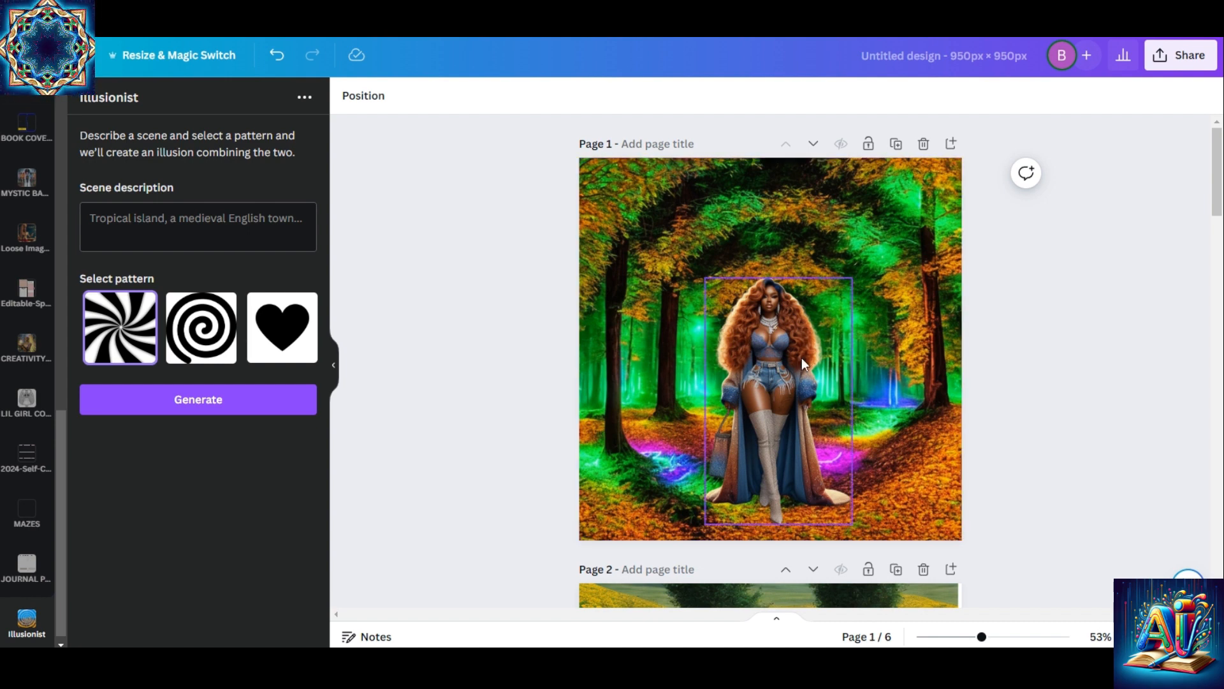
Shrink the woman figure on page 1 slightly, shift it a little to the right over the forest path, and deselect it
{"action": "left_click", "coordinate": [843, 288]}
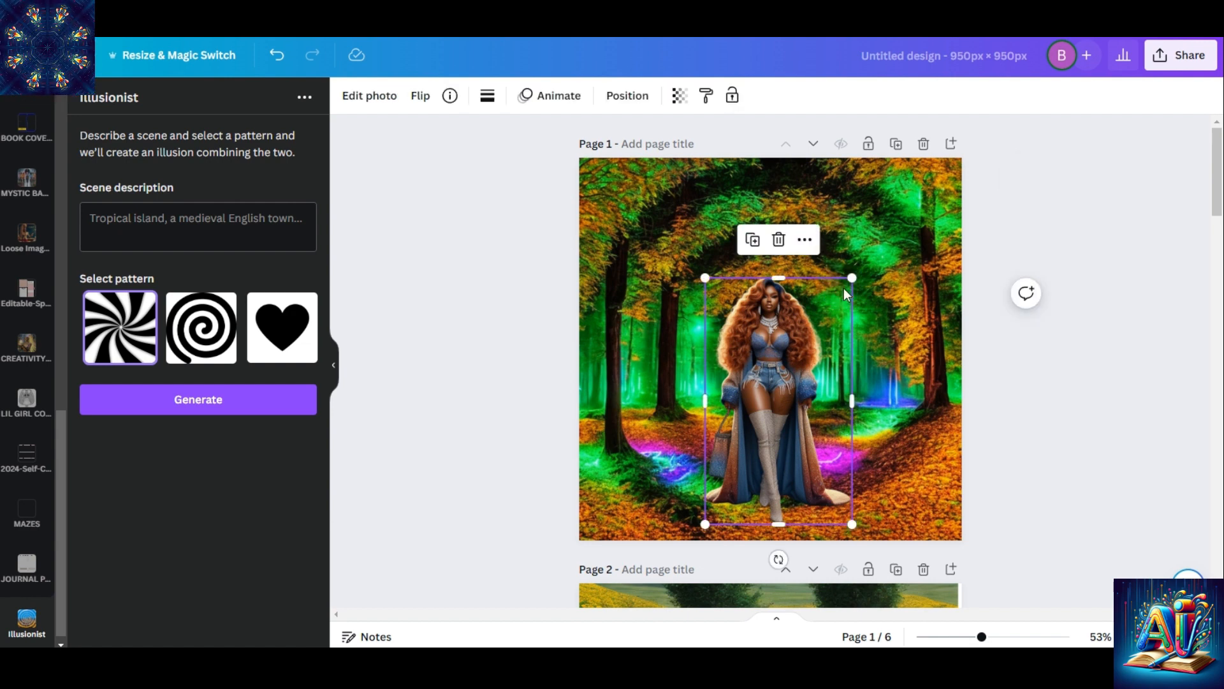
{"action": "left_click_drag", "start_coordinate": [849, 274], "coordinate": [833, 301]}
{"action": "left_click_drag", "start_coordinate": [745, 411], "coordinate": [756, 411]}
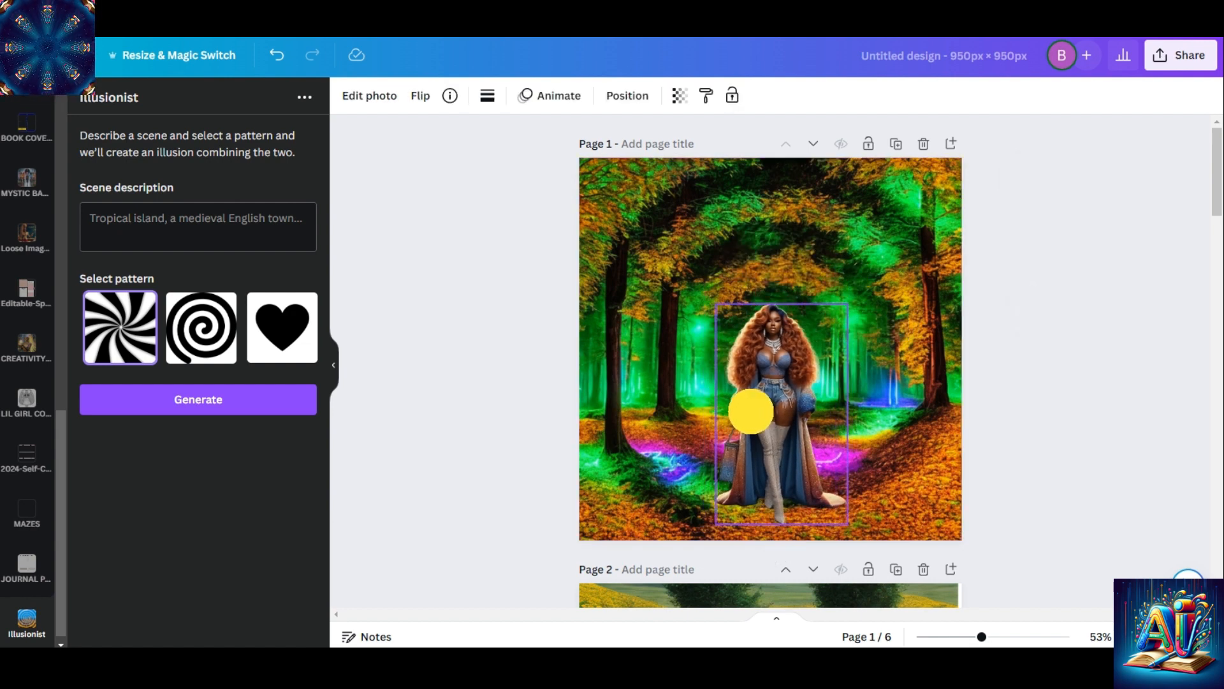
{"action": "left_click", "coordinate": [1061, 496]}
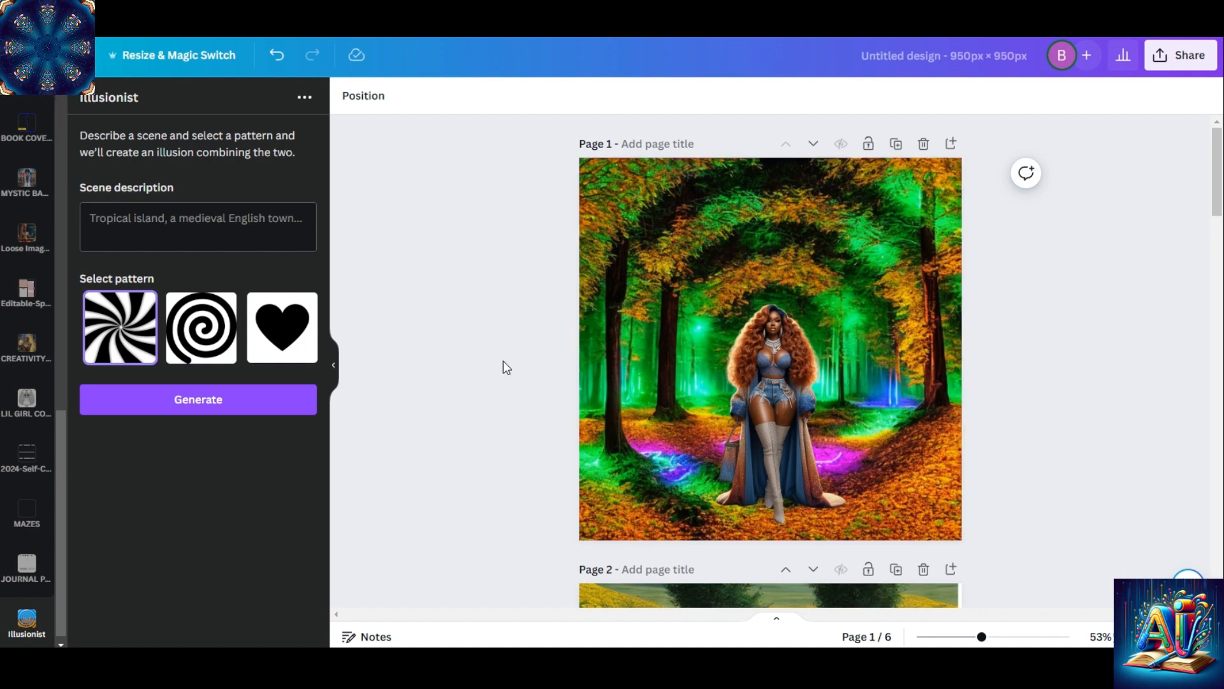
Add page 7 and try to generate an illusion described as "tunnel of diamonds dripping" with the spiral pattern
{"action": "left_click_drag", "start_coordinate": [1214, 216], "coordinate": [1216, 555]}
{"action": "left_click", "coordinate": [795, 572]}
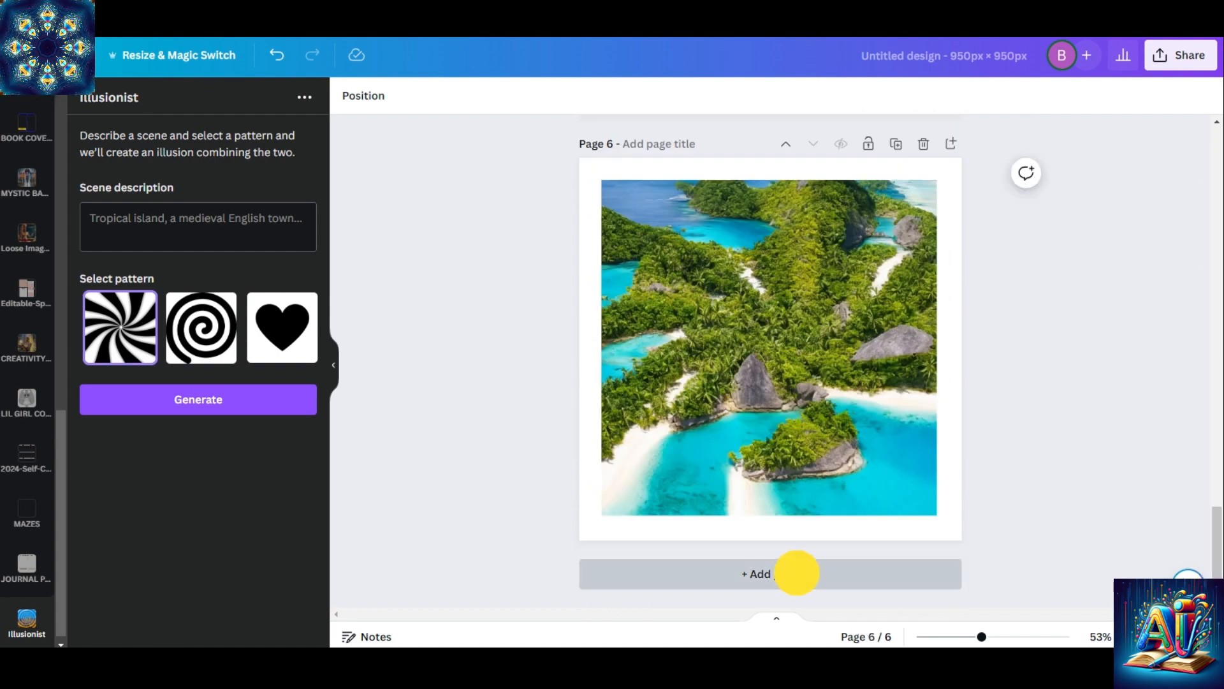
{"action": "left_click", "coordinate": [164, 225]}
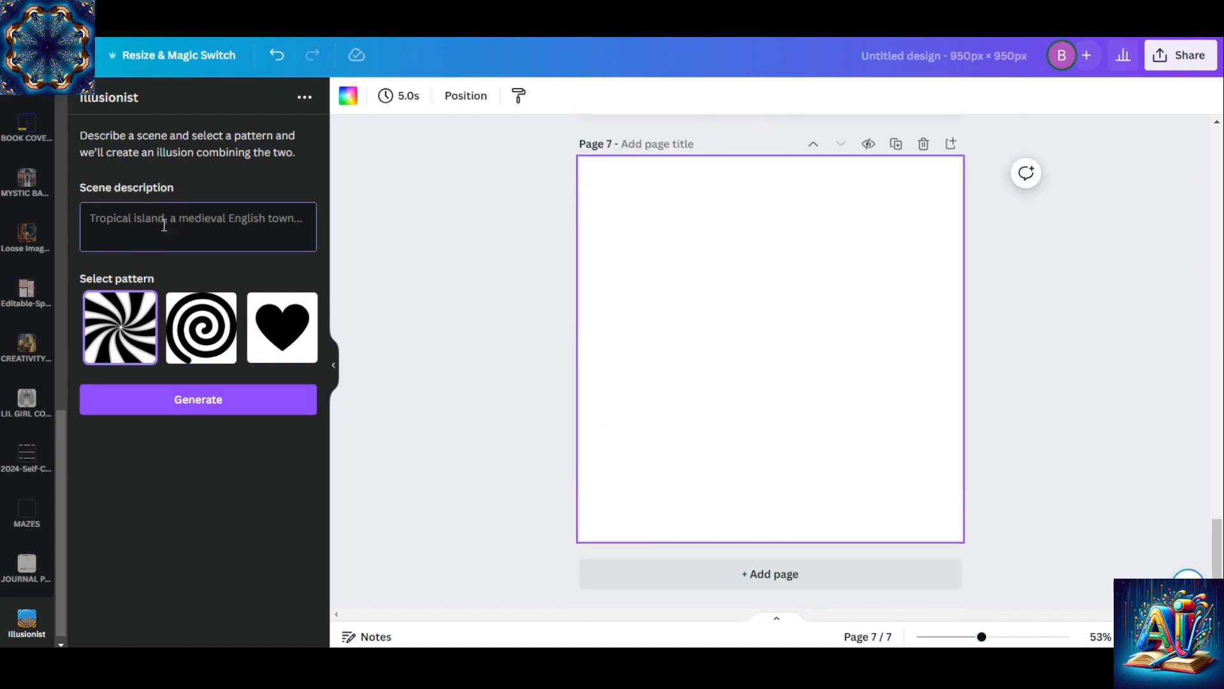
{"action": "type", "text": "tunnel of"}
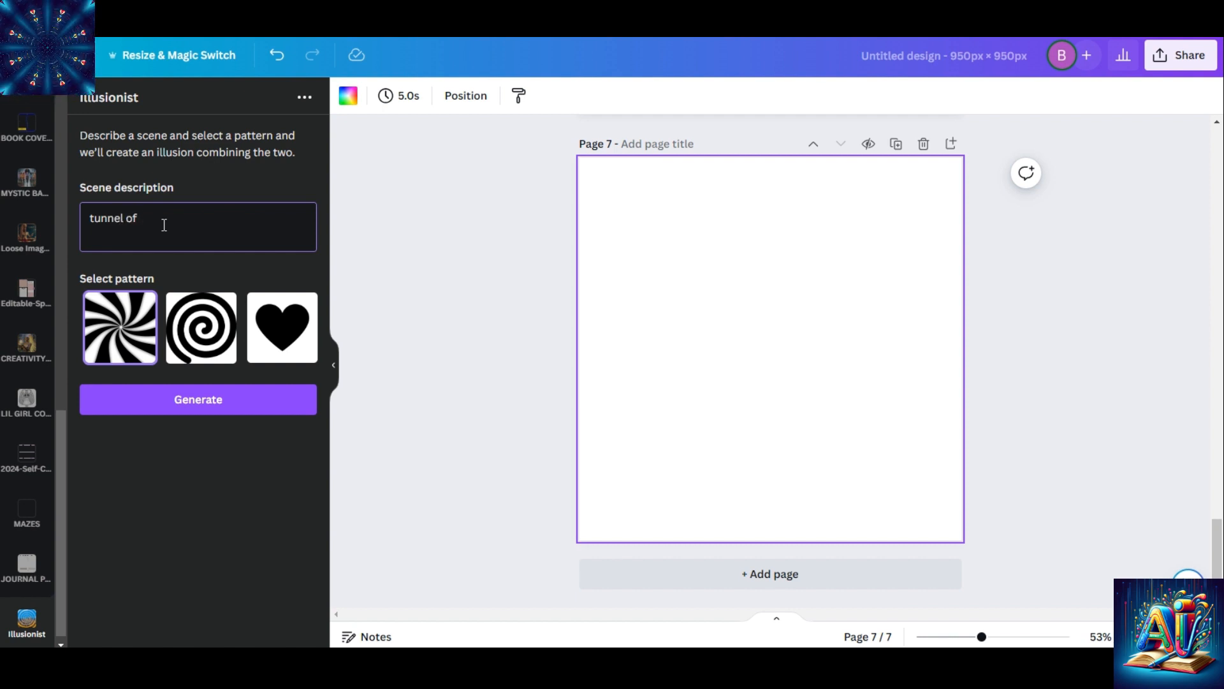
{"action": "type", "text": "  diam"}
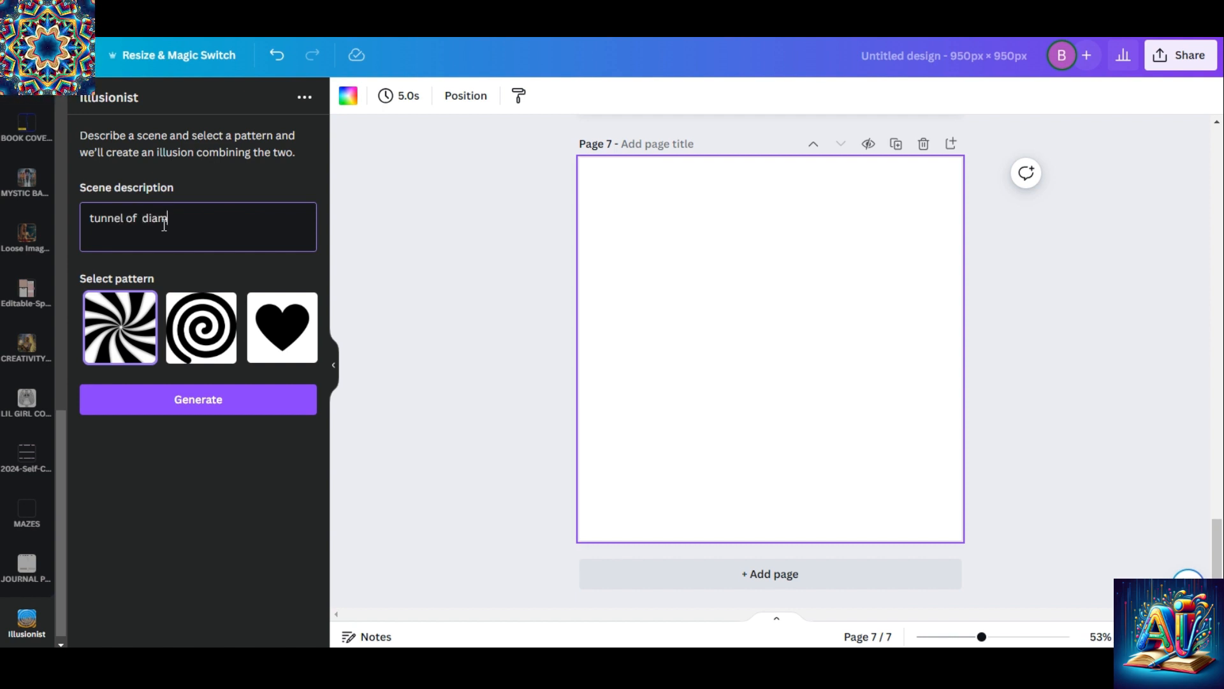
{"action": "type", "text": "onds d"}
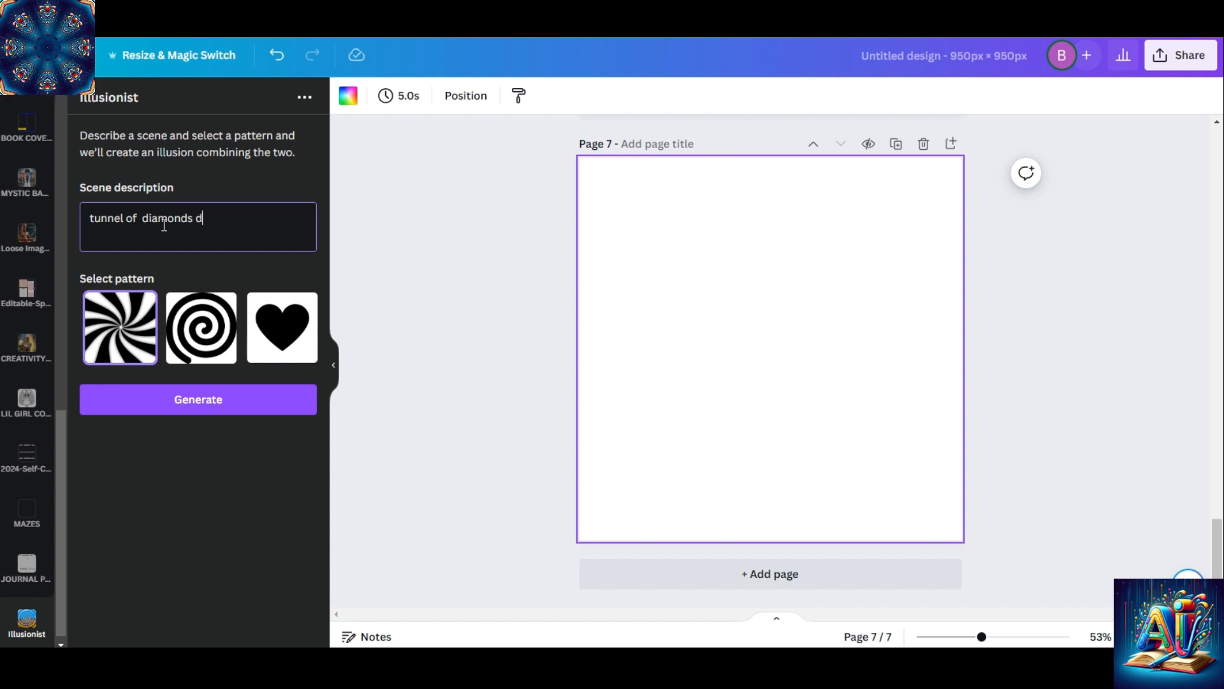
{"action": "type", "text": "ripping"}
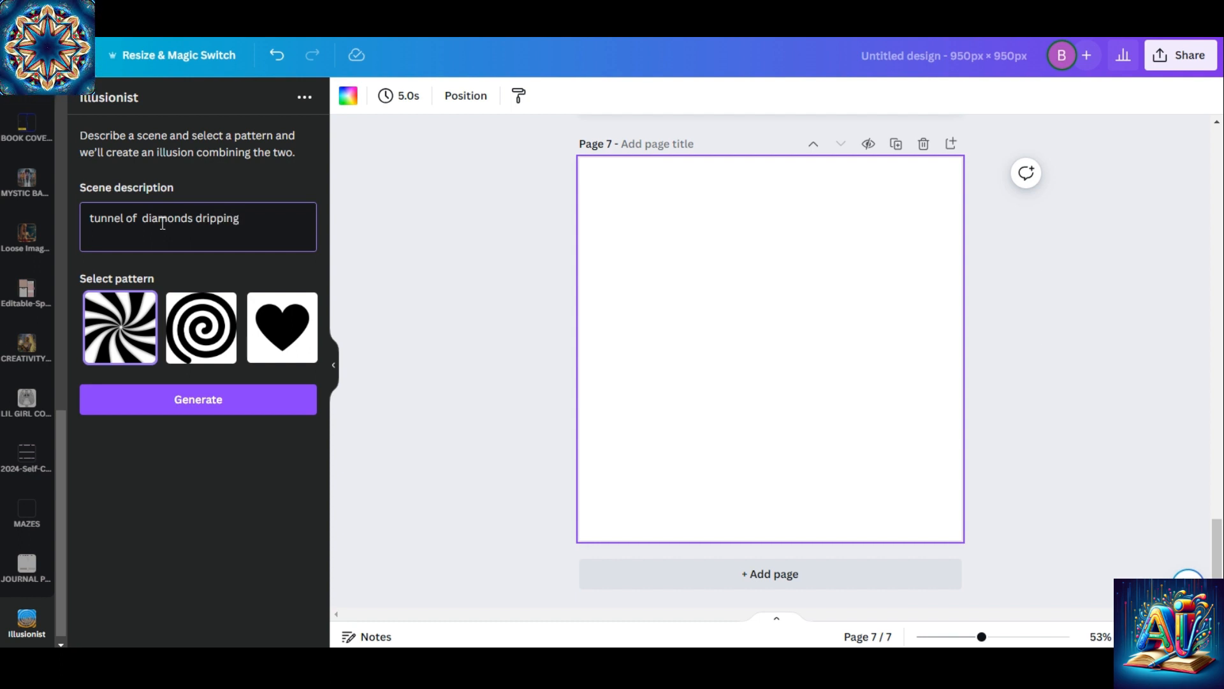
{"action": "left_click", "coordinate": [211, 338]}
{"action": "left_click", "coordinate": [209, 402]}
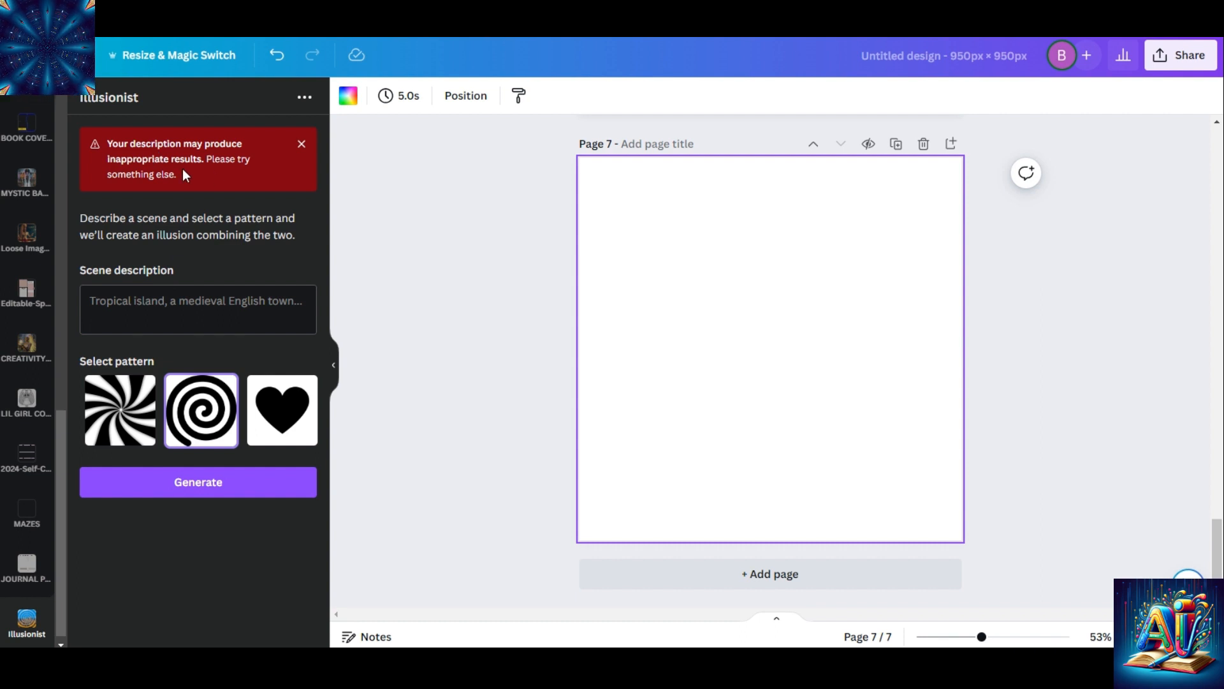
Generate an illusion described as "tunnel of water" with the spiral pattern on page 7
{"action": "left_click", "coordinate": [191, 301]}
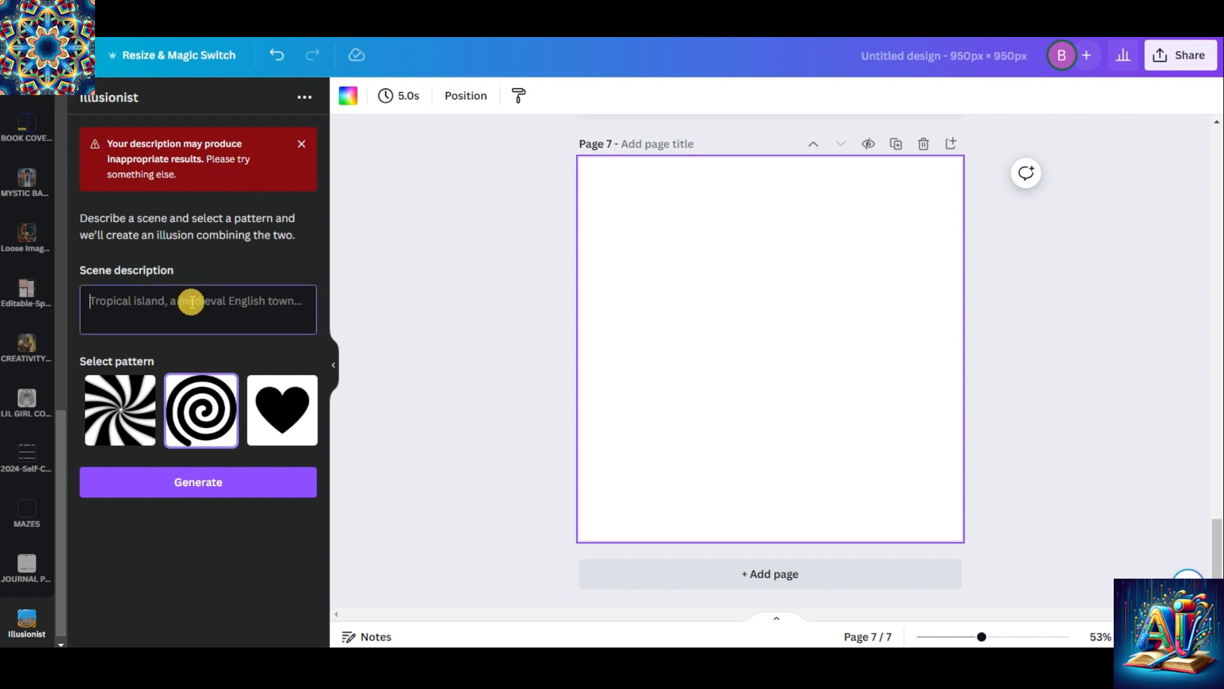
{"action": "type", "text": "tunnel"}
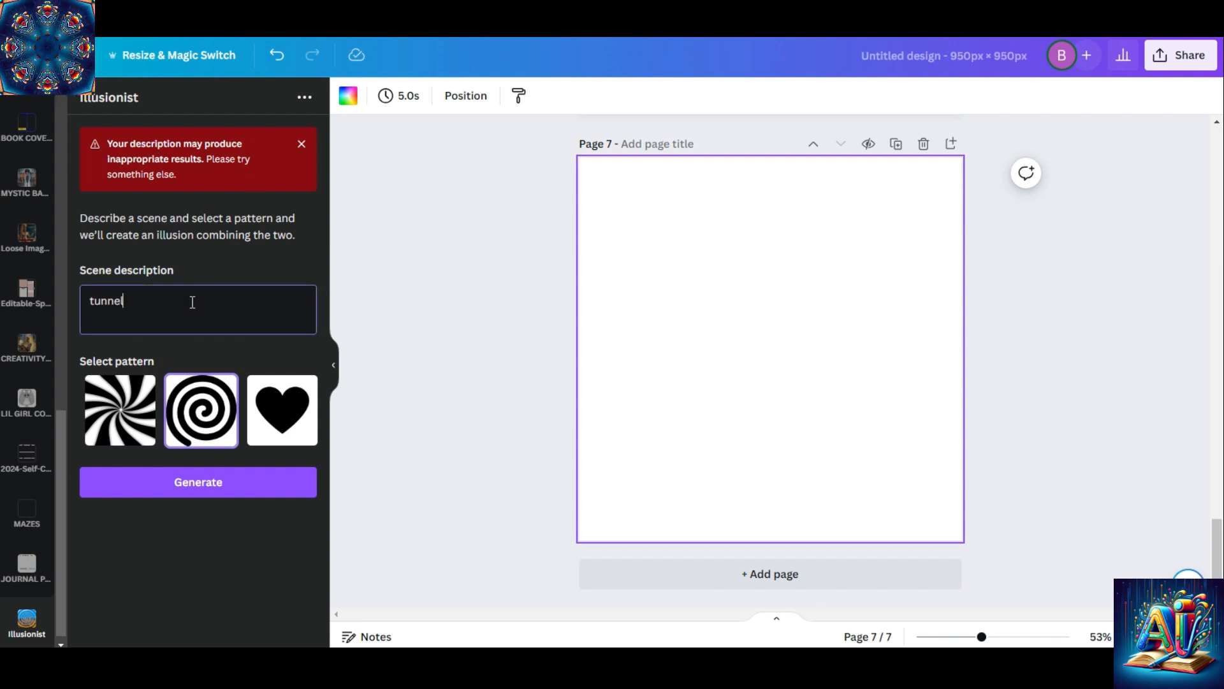
{"action": "type", "text": " d"}
{"action": "key", "text": "BackSpace"}
{"action": "type", "text": "d"}
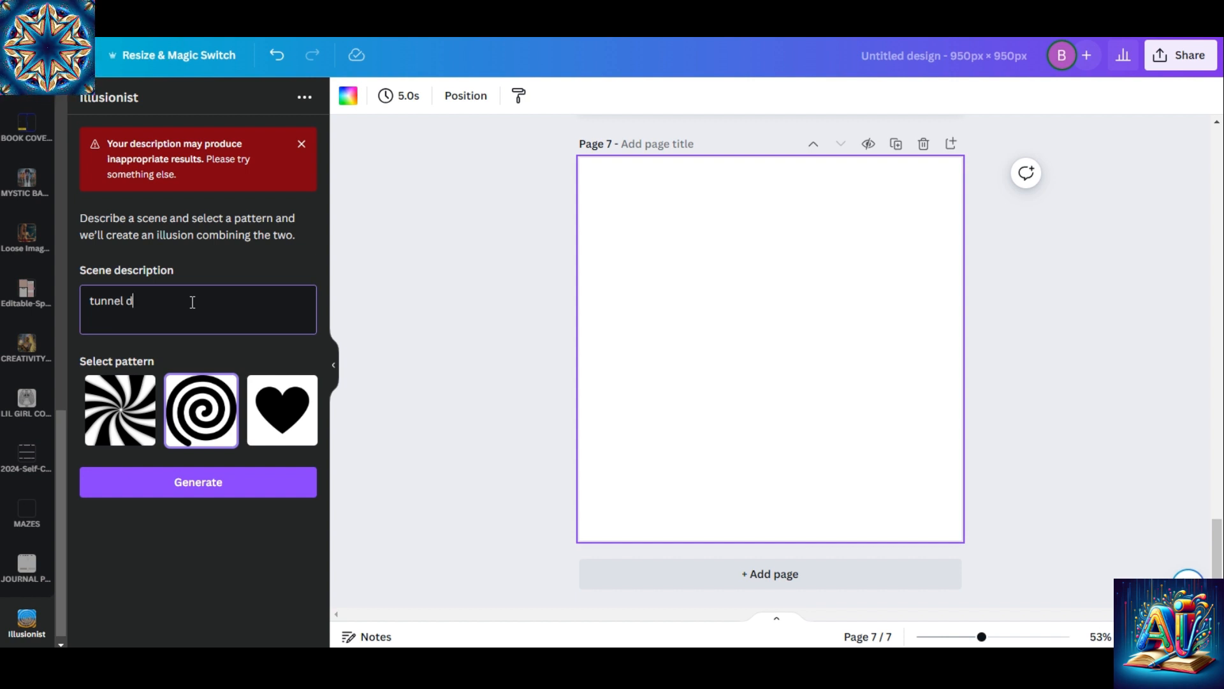
{"action": "type", "text": "ripping of wa"}
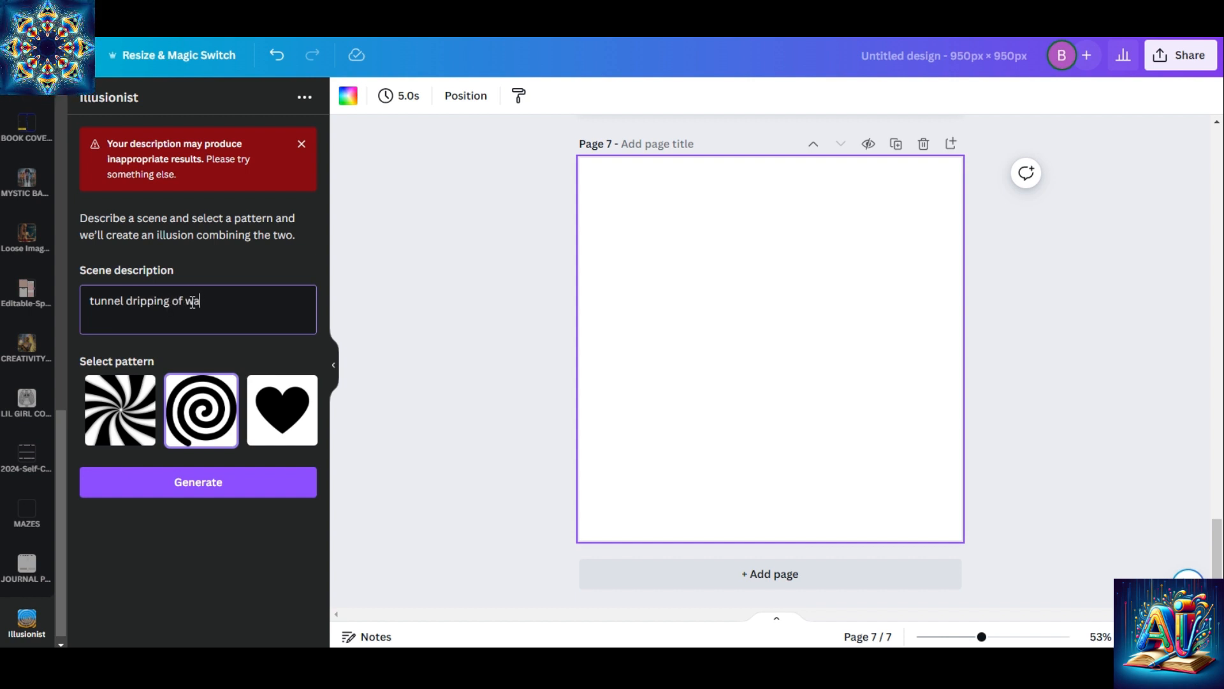
{"action": "type", "text": "ter"}
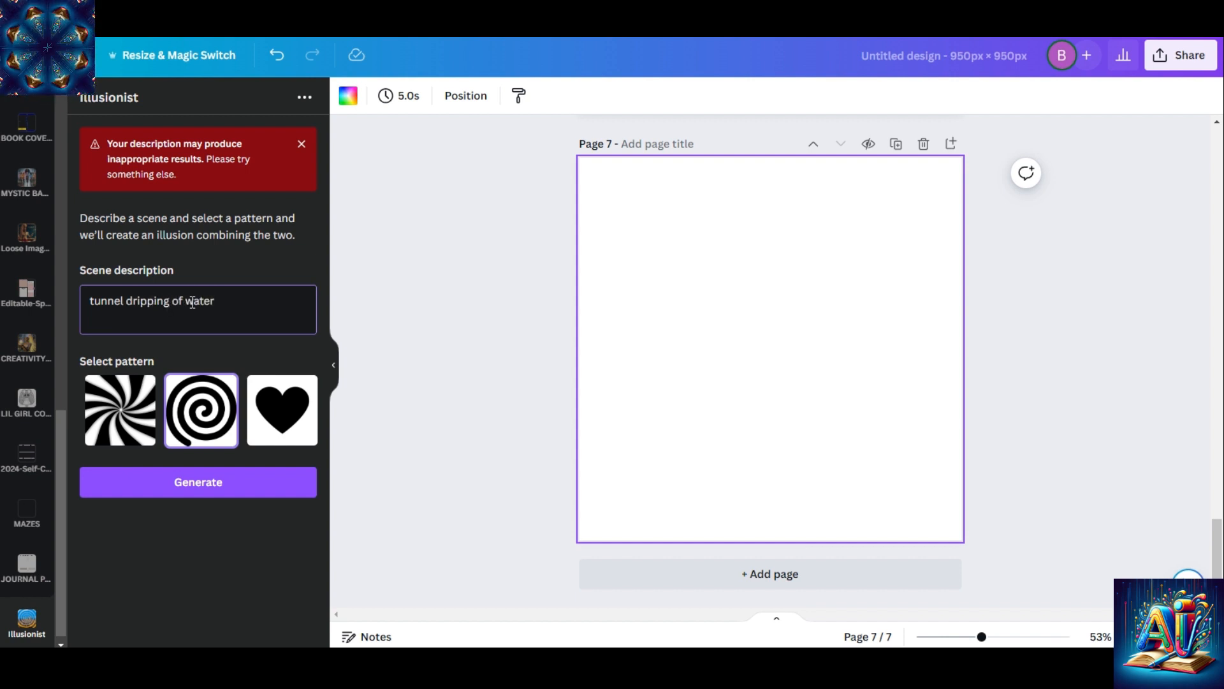
{"action": "key", "text": "Left"}
{"action": "key", "text": "Left"}
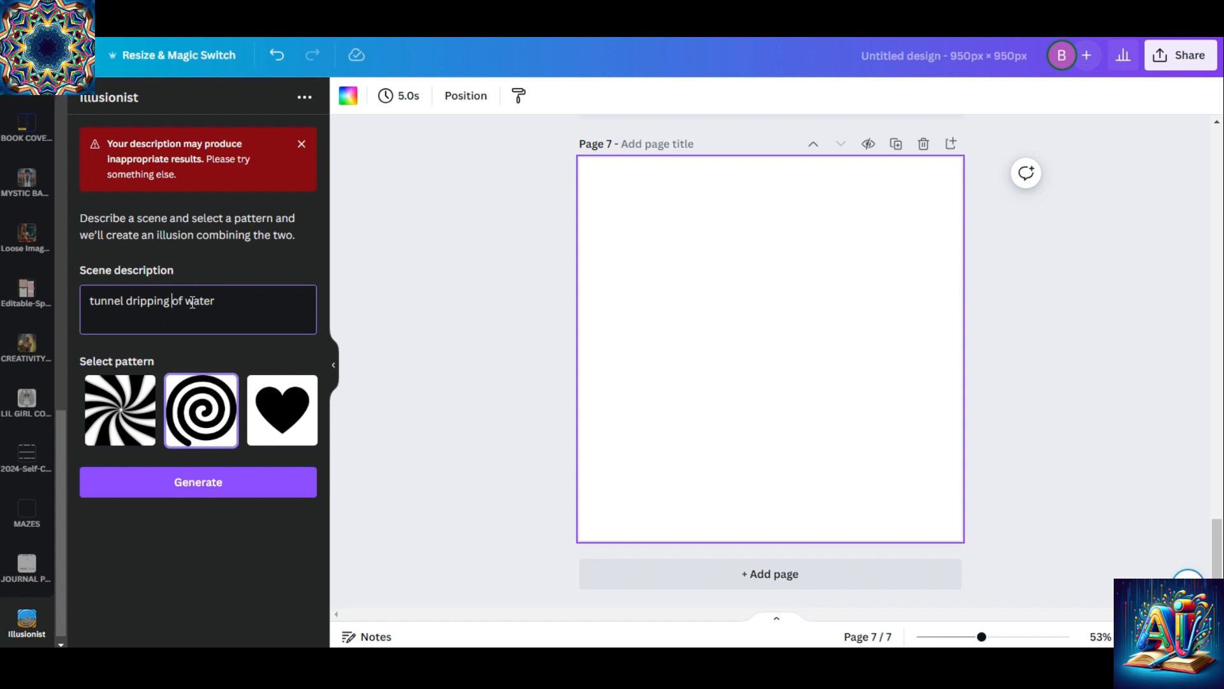
{"action": "key", "text": "BackSpace"}
{"action": "key", "text": "BackSpace"}
{"action": "key", "text": "BackSpace"}
{"action": "key", "text": "BackSpace"}
{"action": "key", "text": "BackSpace"}
{"action": "key", "text": "BackSpace"}
{"action": "key", "text": "BackSpace"}
{"action": "key", "text": "BackSpace"}
{"action": "key", "text": "BackSpace"}
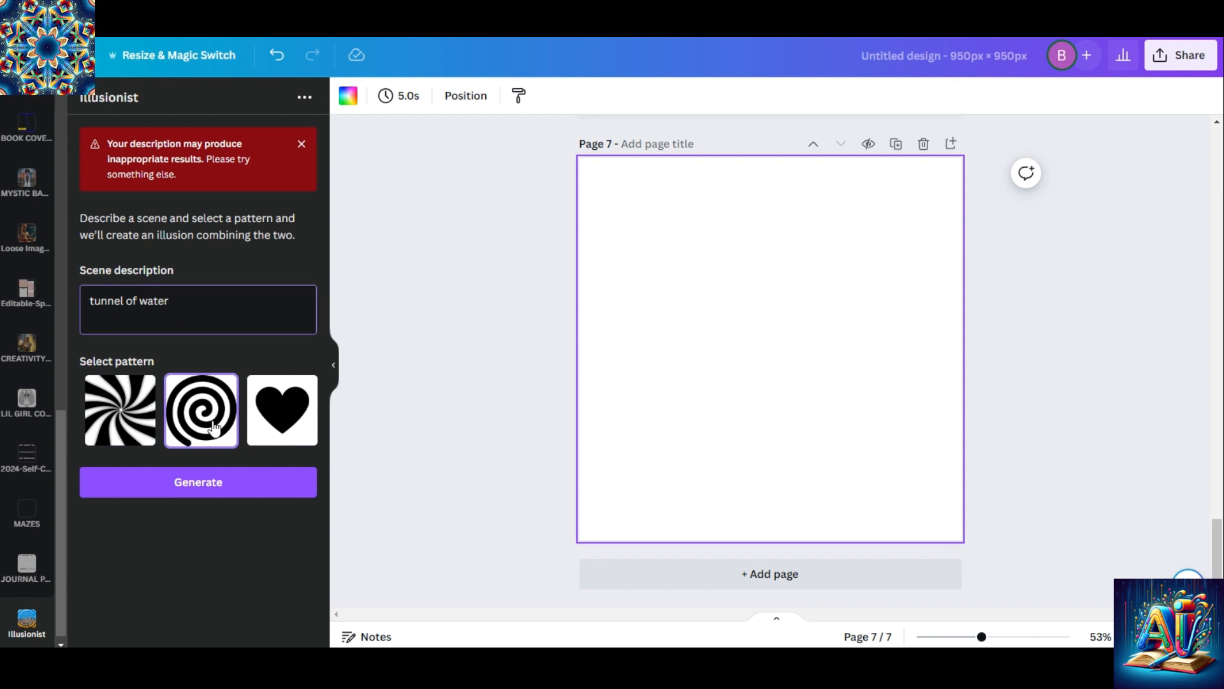
{"action": "left_click", "coordinate": [230, 483]}
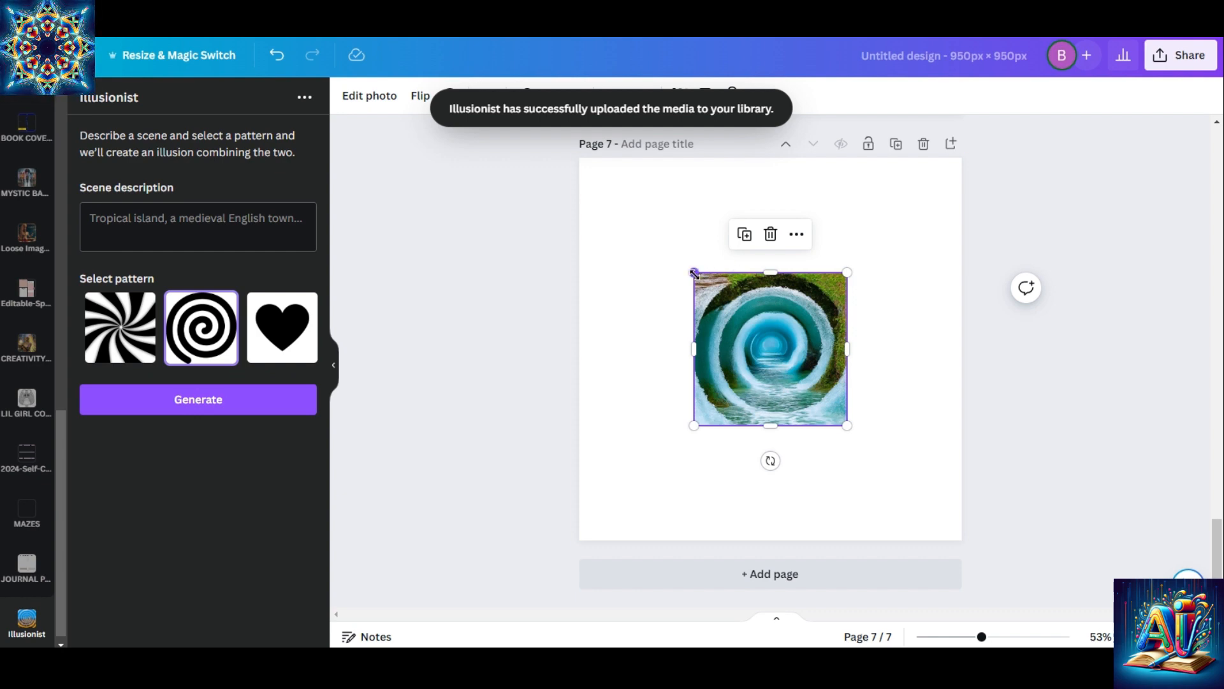
Enlarge the water tunnel image from the page's upper-left corner to about 939 × 939 so it nearly fills page 7
{"action": "left_click_drag", "start_coordinate": [695, 273], "coordinate": [579, 159]}
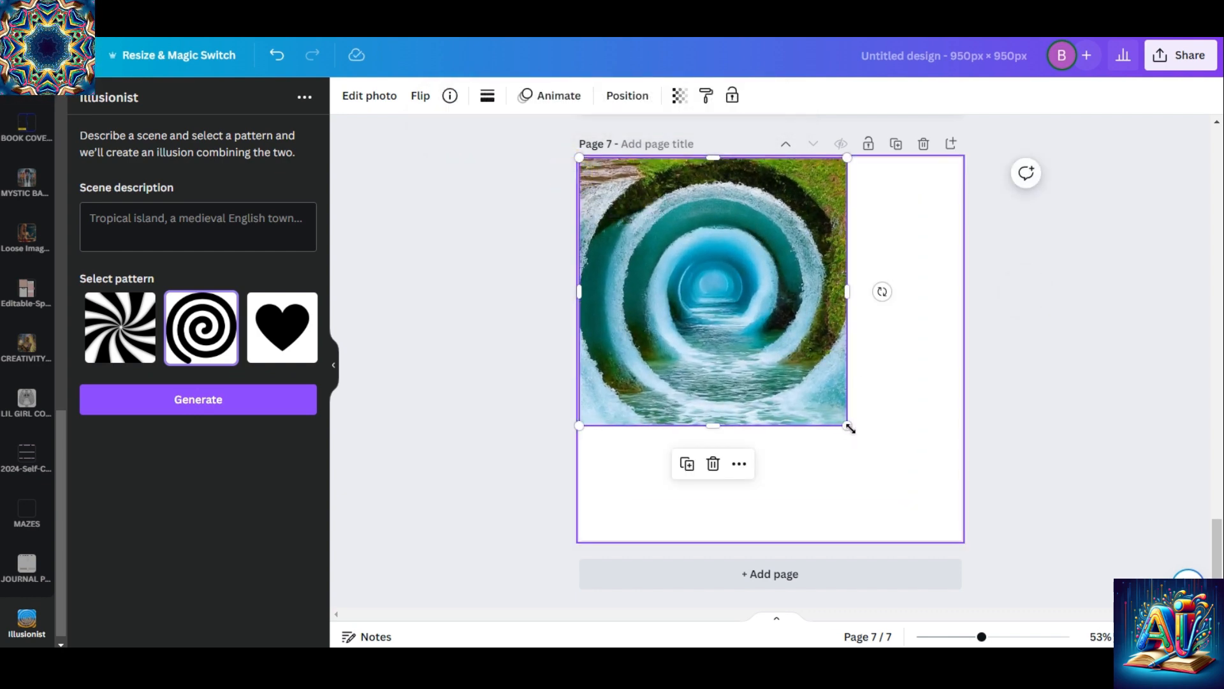
{"action": "left_click_drag", "start_coordinate": [841, 424], "coordinate": [948, 538]}
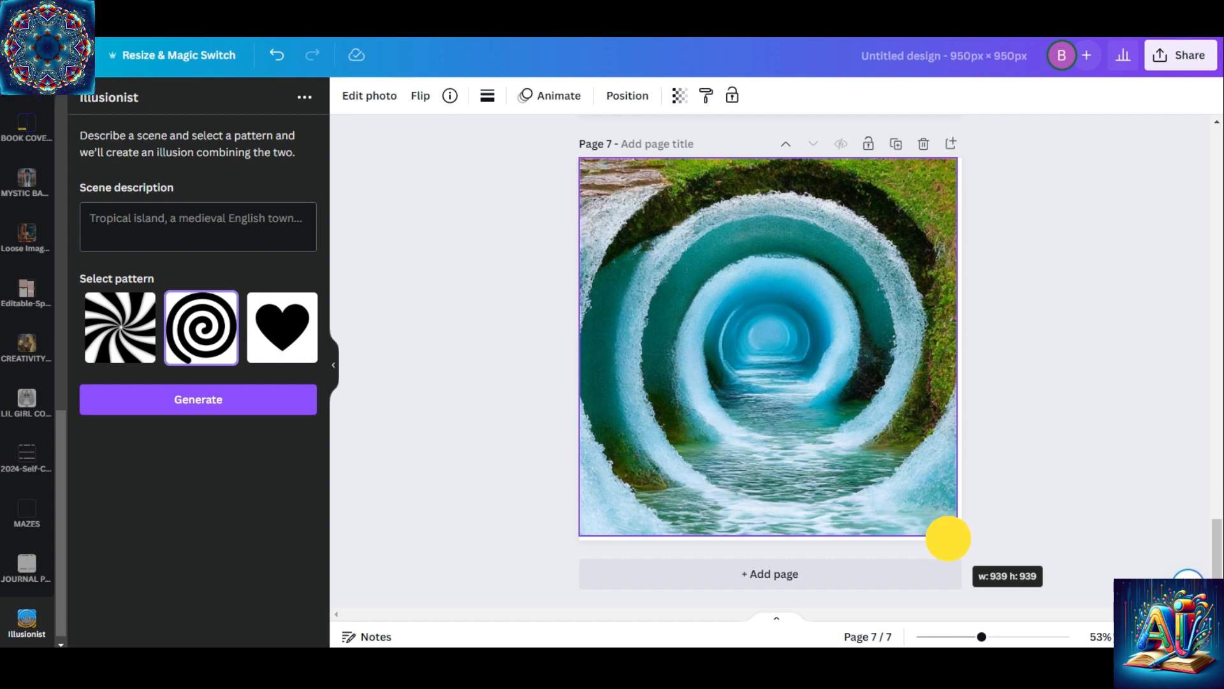
{"action": "left_click_drag", "start_coordinate": [948, 539], "coordinate": [949, 538]}
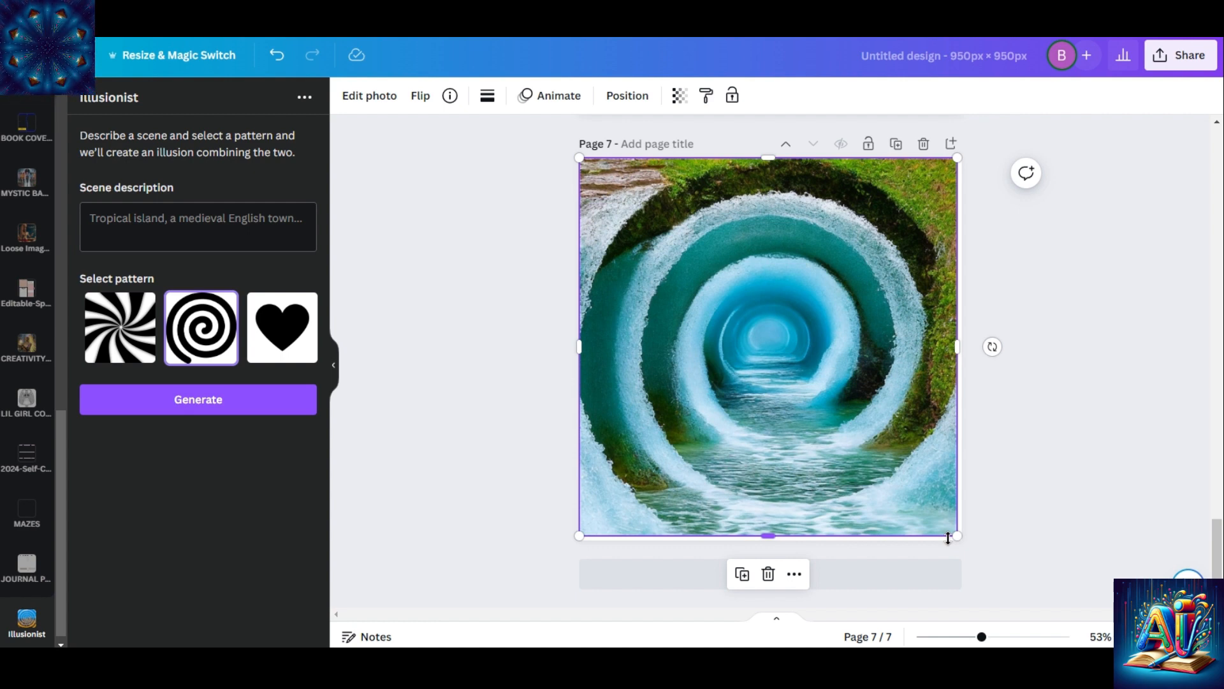
Add page 8 and generate an illusion described as "garden of pink no stem roses" with the swirl pattern
{"action": "left_click", "coordinate": [899, 579]}
{"action": "left_click", "coordinate": [222, 223]}
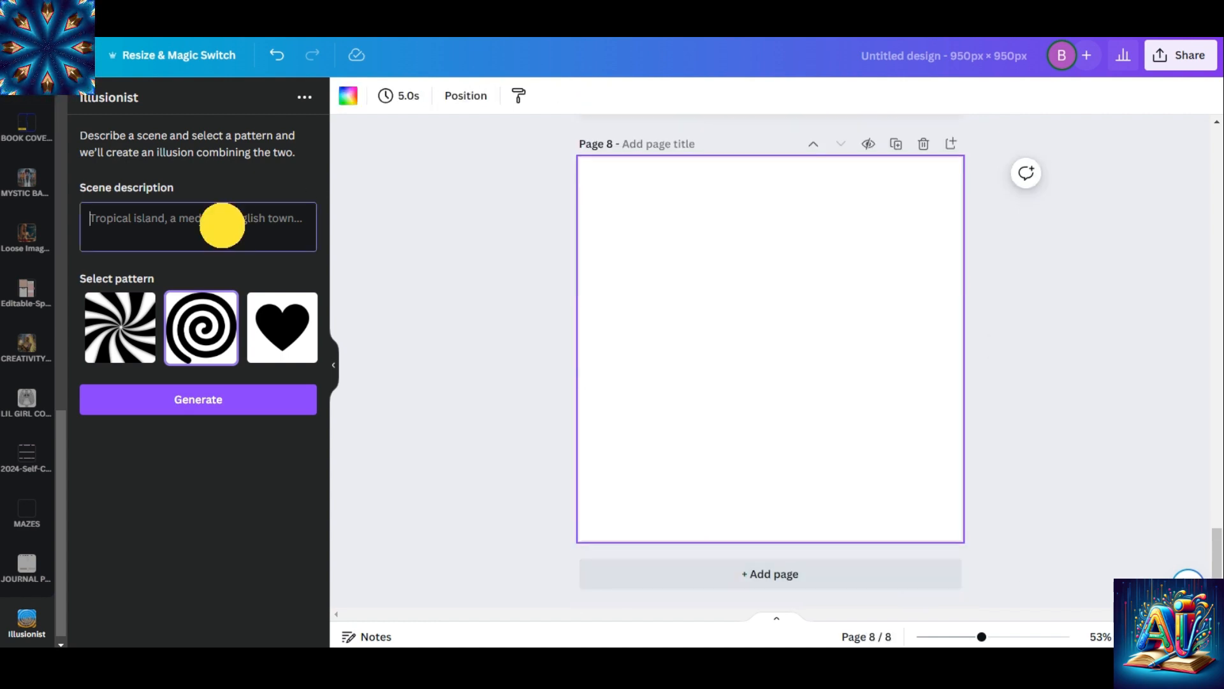
{"action": "type", "text": "garden "}
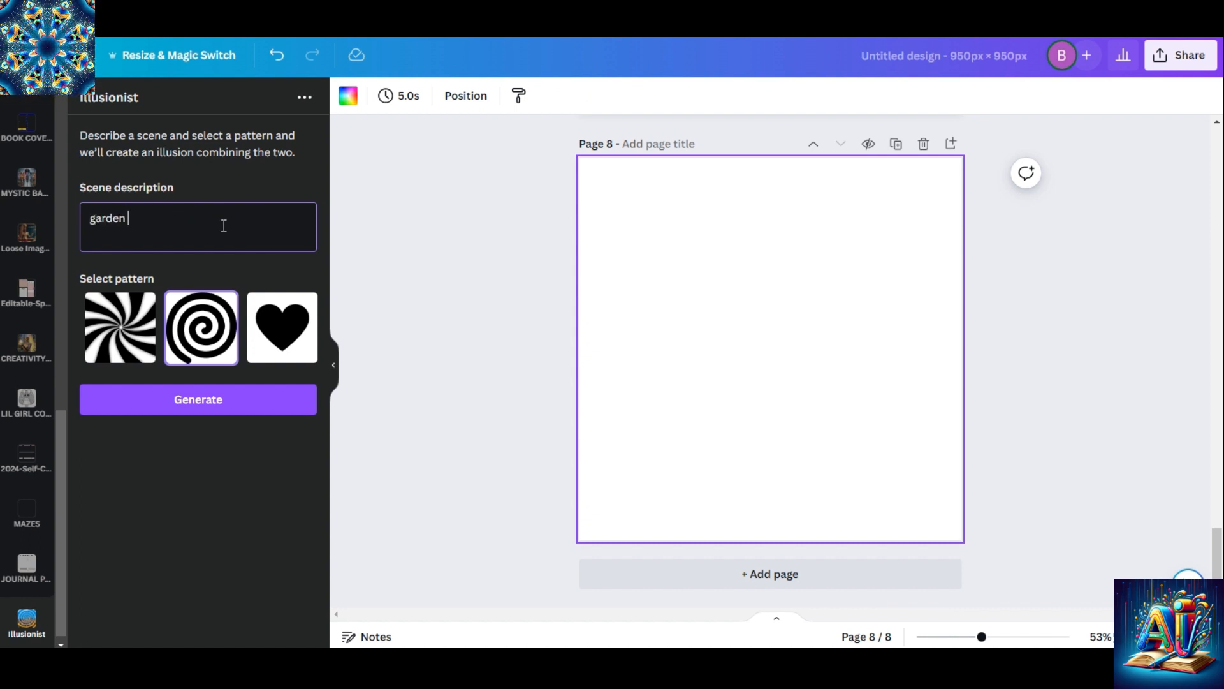
{"action": "type", "text": "of pink ro"}
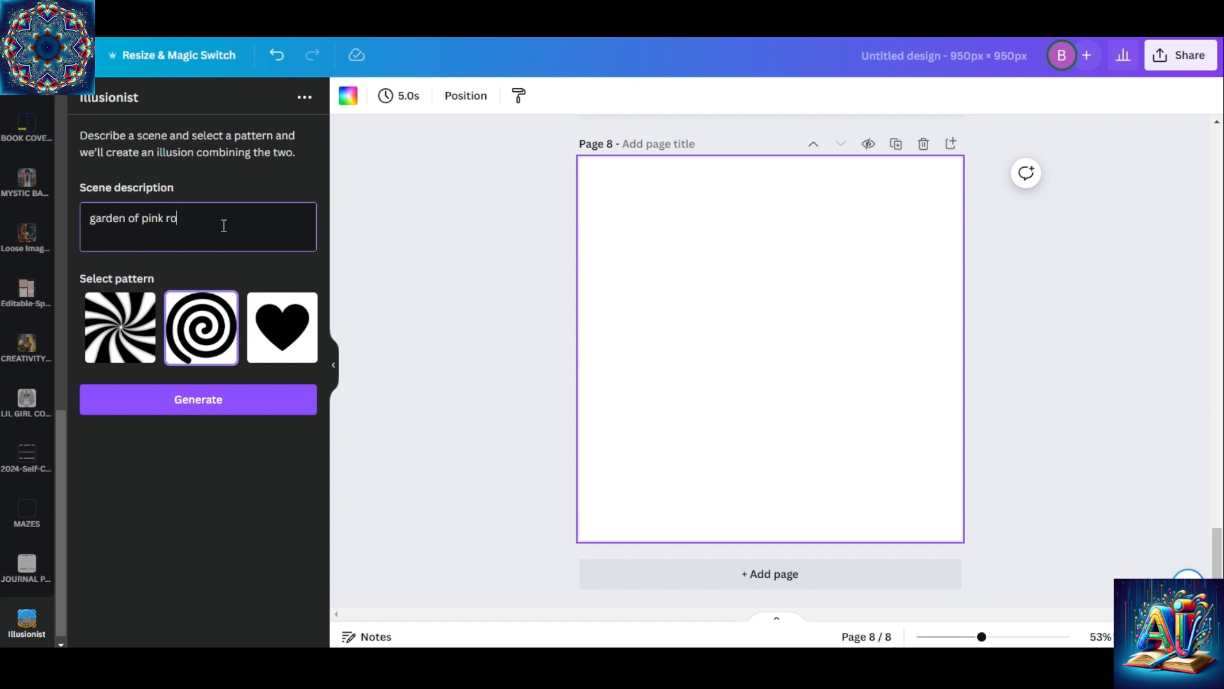
{"action": "key", "text": "BackSpace"}
{"action": "key", "text": "BackSpace"}
{"action": "type", "text": "no stem"}
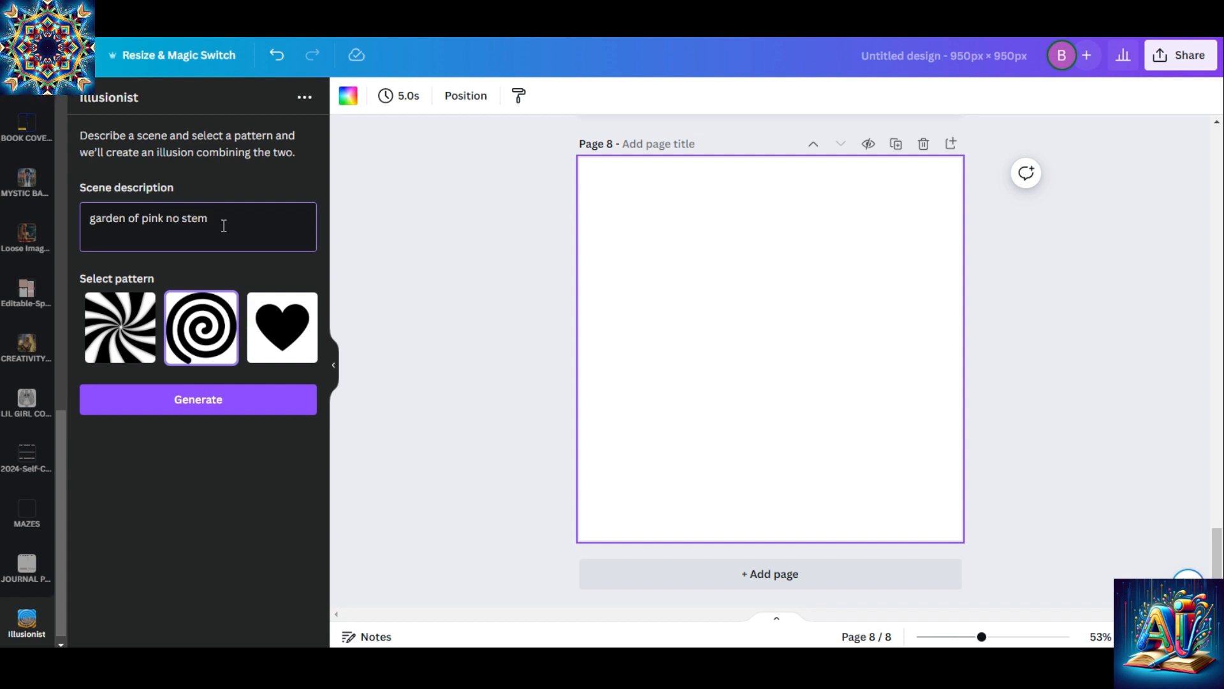
{"action": "type", "text": " roses"}
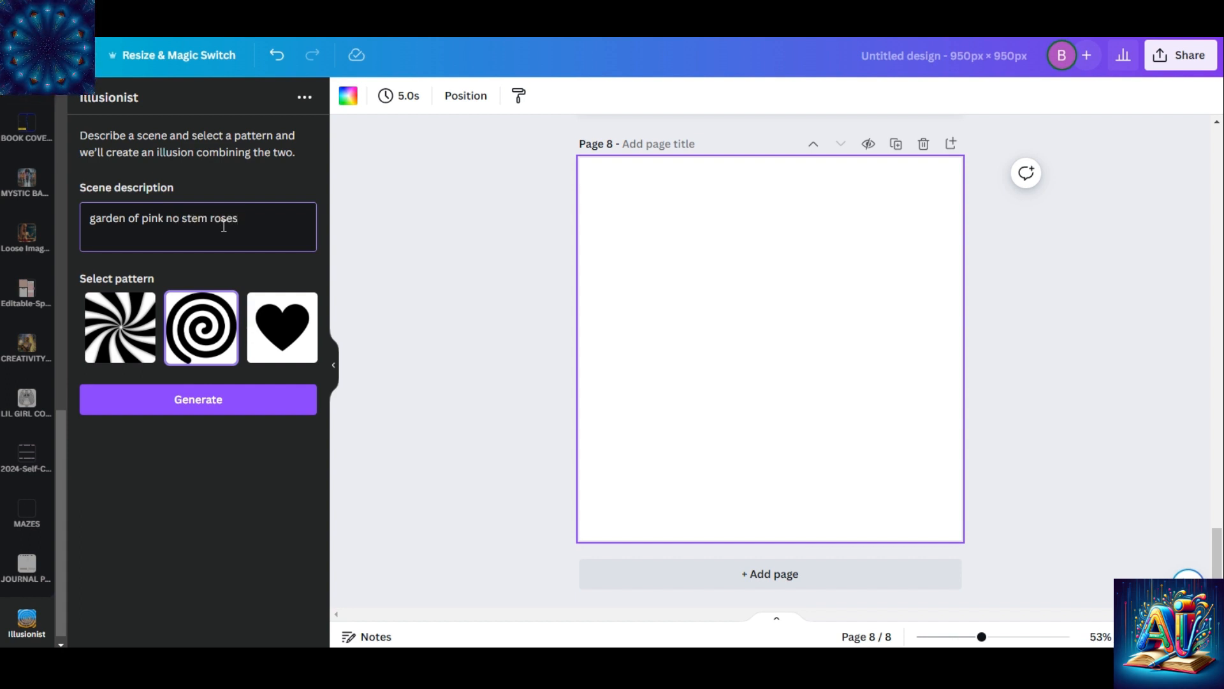
{"action": "left_click", "coordinate": [136, 327]}
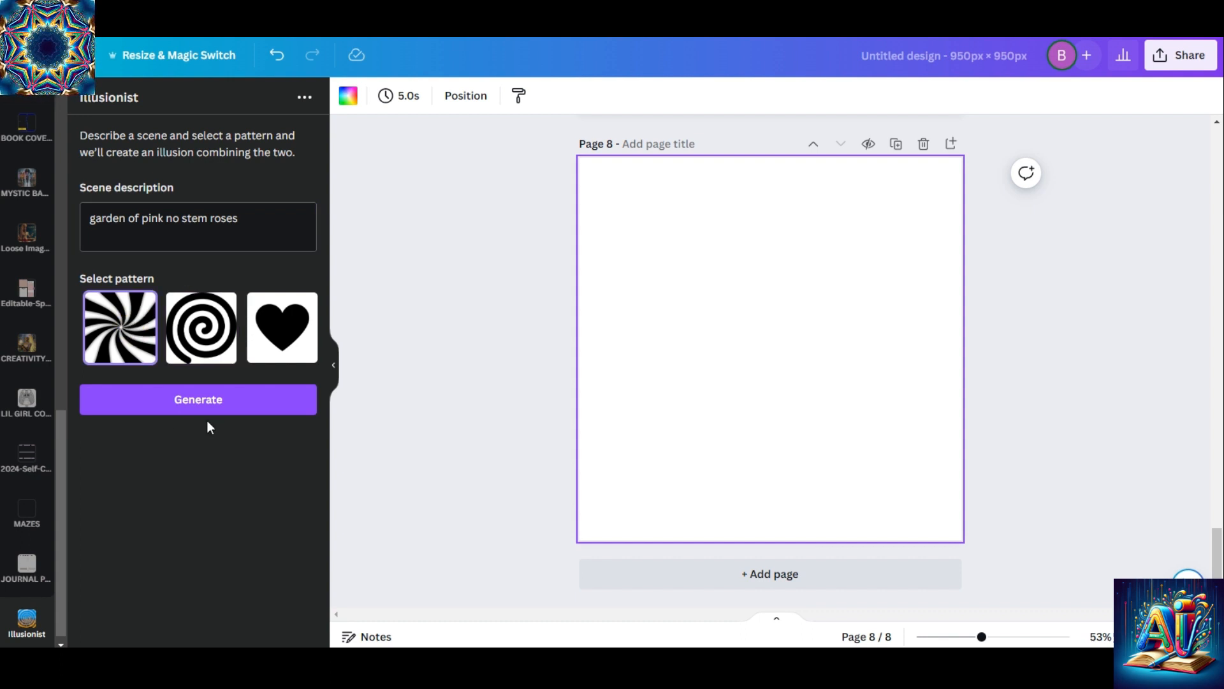
{"action": "left_click", "coordinate": [216, 401]}
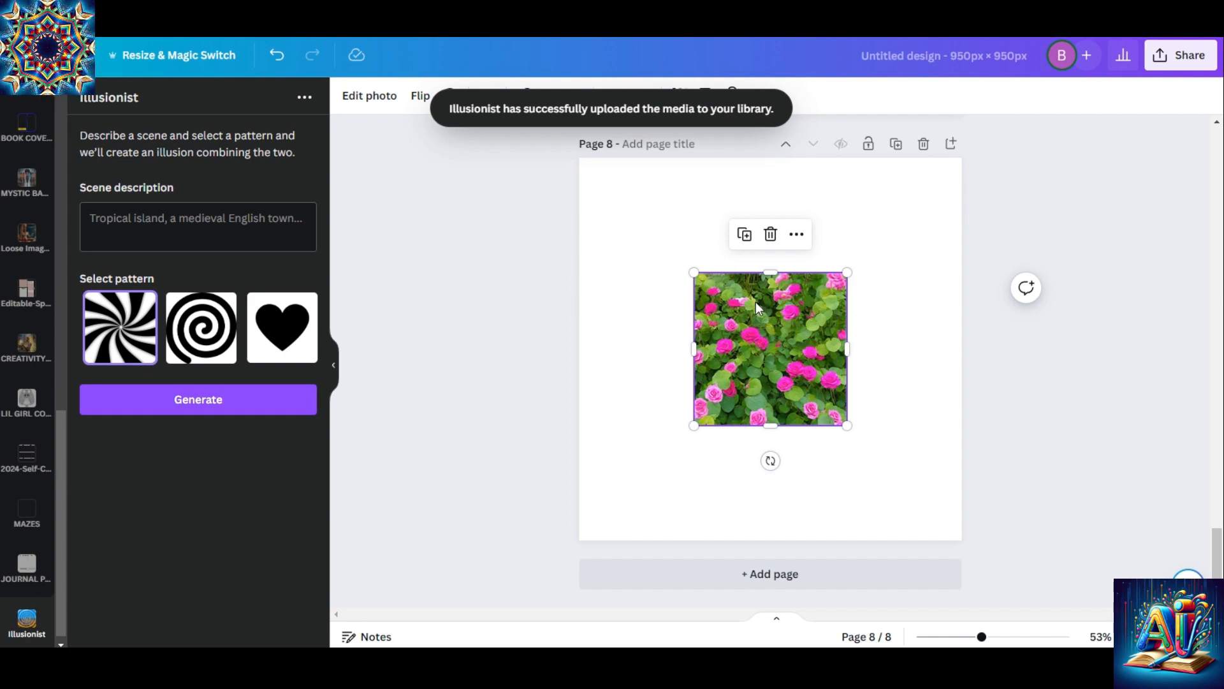
Enlarge the pink roses garden image so it nearly fills page 8
{"action": "left_click_drag", "start_coordinate": [694, 273], "coordinate": [573, 174]}
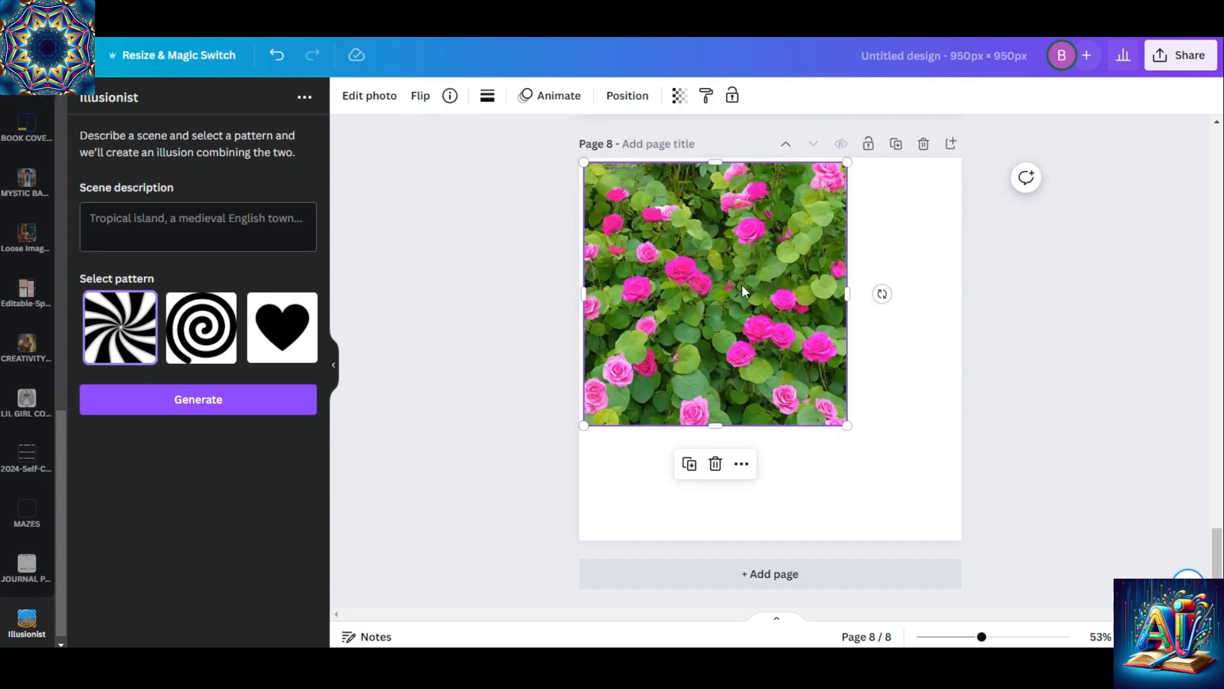
{"action": "left_click_drag", "start_coordinate": [849, 426], "coordinate": [960, 542]}
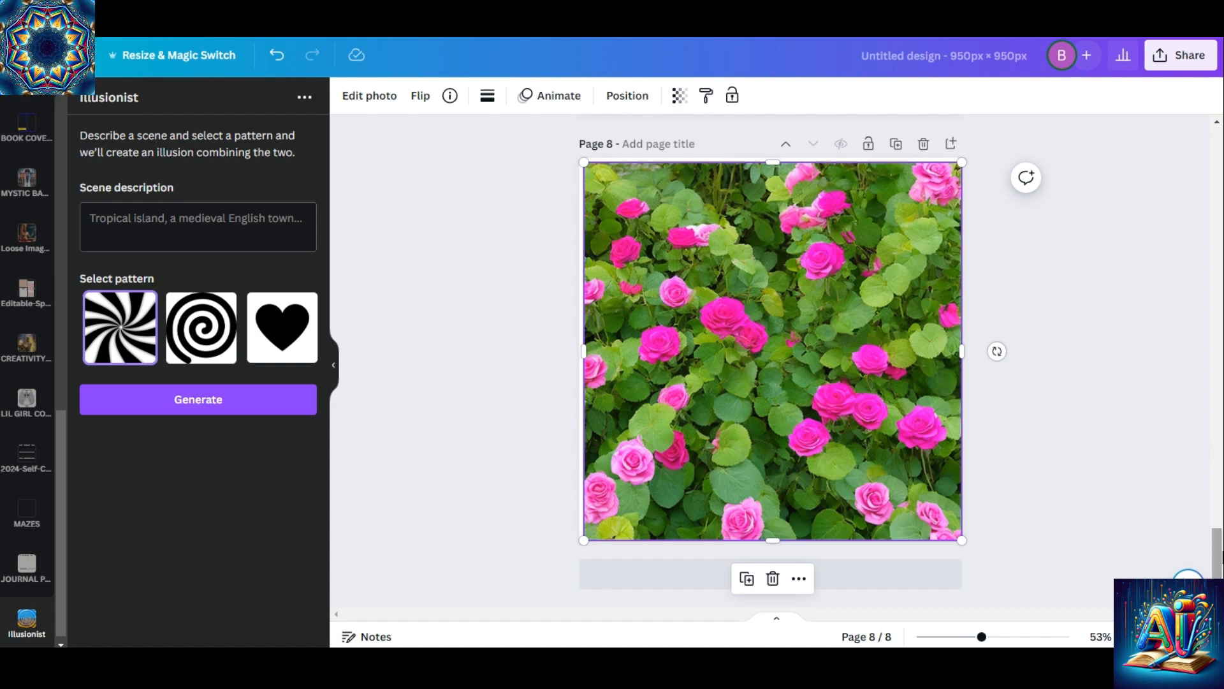
Add the uploaded image of the woman with the glowing "Creativity" orb to page 7 and separate her from its background with Magic Grab
{"action": "scroll", "coordinate": [1199, 511], "scroll_direction": "up", "scroll_amount": 6}
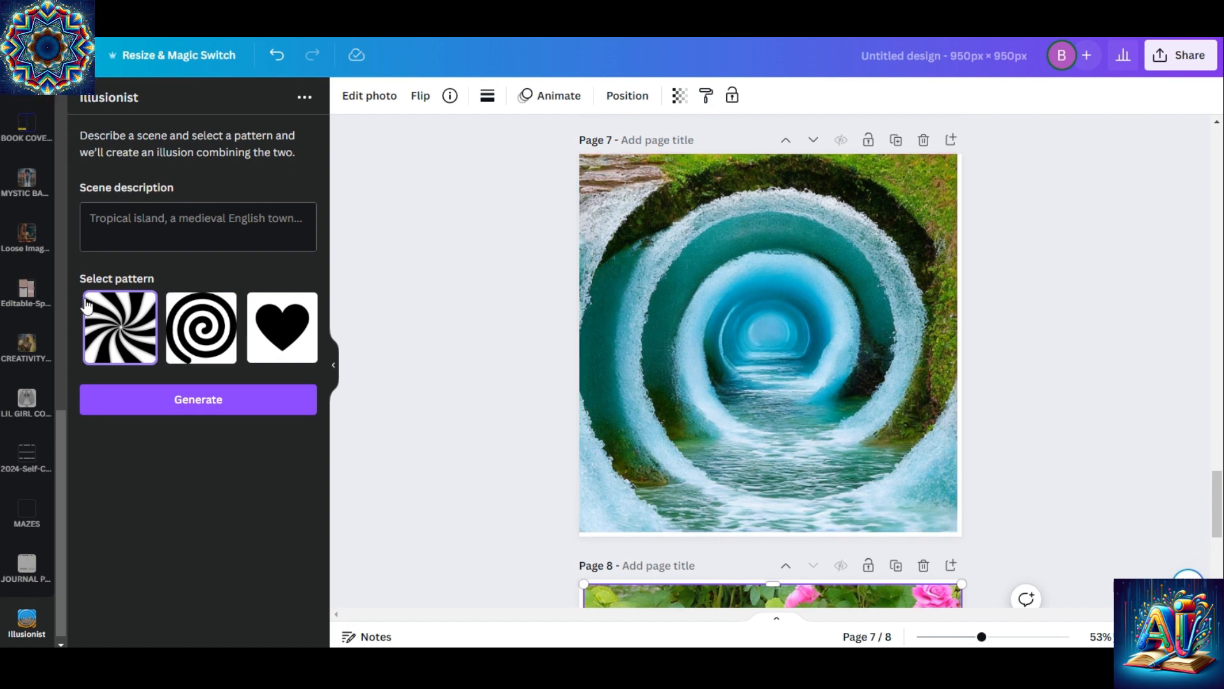
{"action": "left_click", "coordinate": [56, 250]}
{"action": "left_click", "coordinate": [60, 155]}
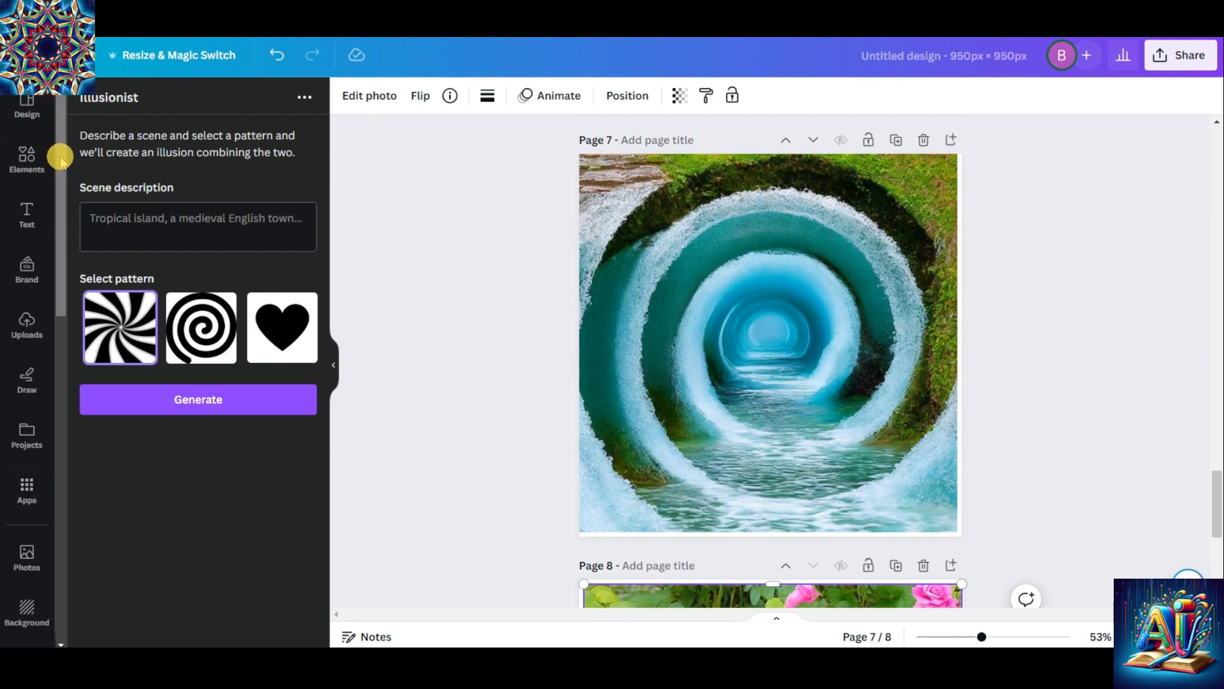
{"action": "left_click", "coordinate": [29, 333]}
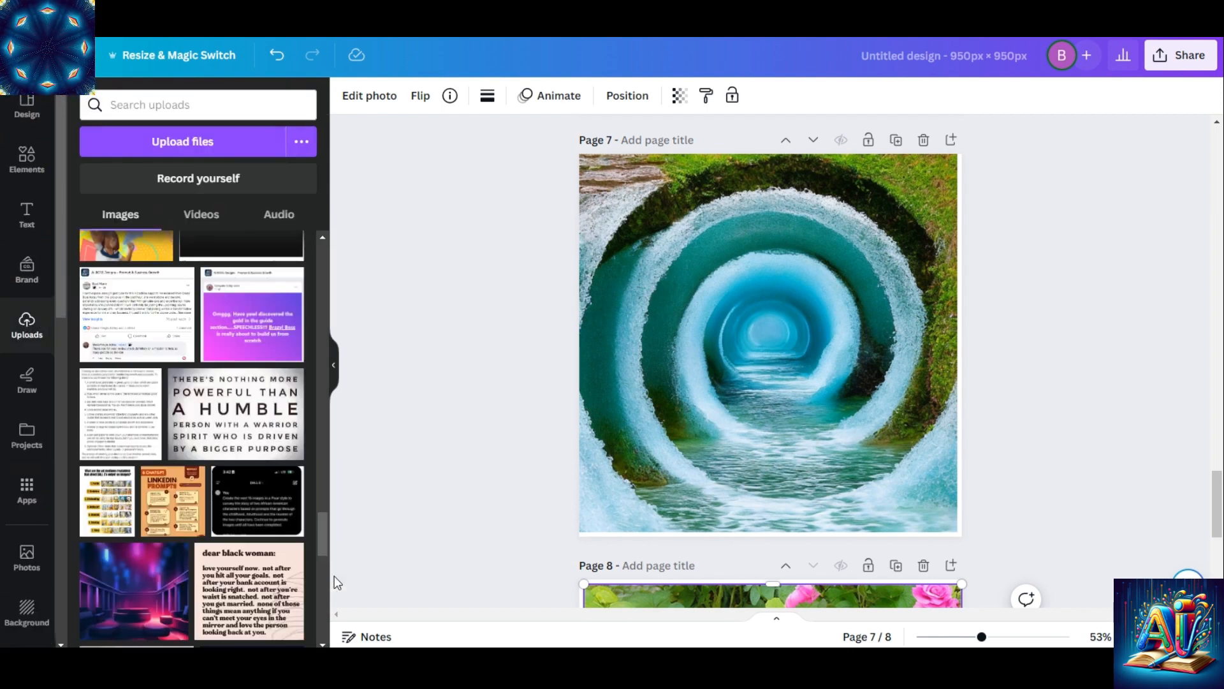
{"action": "left_click_drag", "start_coordinate": [323, 576], "coordinate": [320, 617]}
{"action": "left_click", "coordinate": [123, 415]}
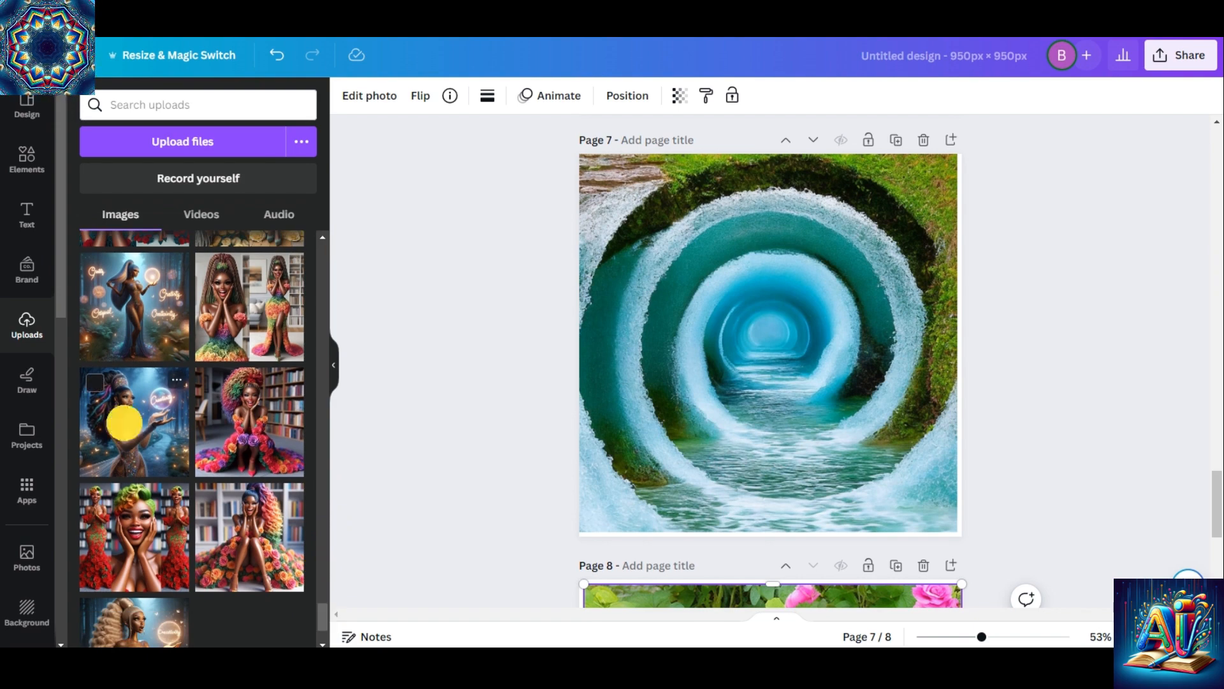
{"action": "left_click", "coordinate": [374, 104]}
{"action": "left_click", "coordinate": [190, 309]}
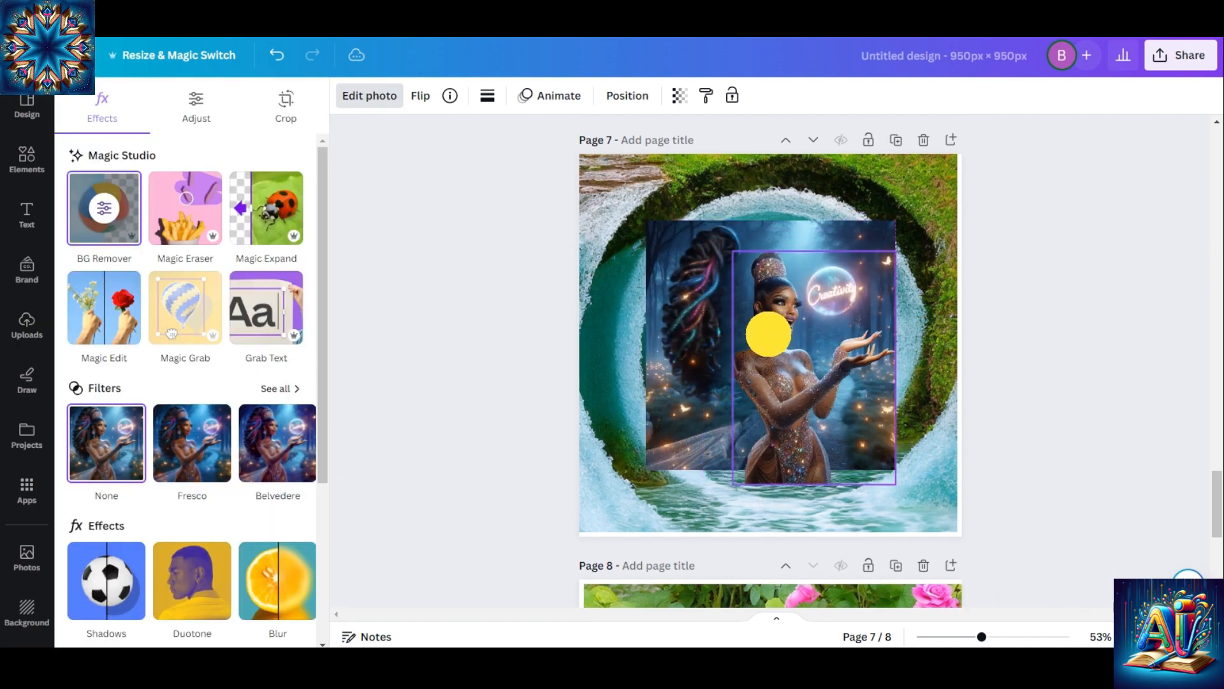
Try the cut-out woman from the "Creativity" image without her background in front of the page 7 water tunnel, and delete her
{"action": "left_click", "coordinate": [793, 465]}
{"action": "left_click_drag", "start_coordinate": [789, 382], "coordinate": [795, 385]}
{"action": "left_click", "coordinate": [770, 306]}
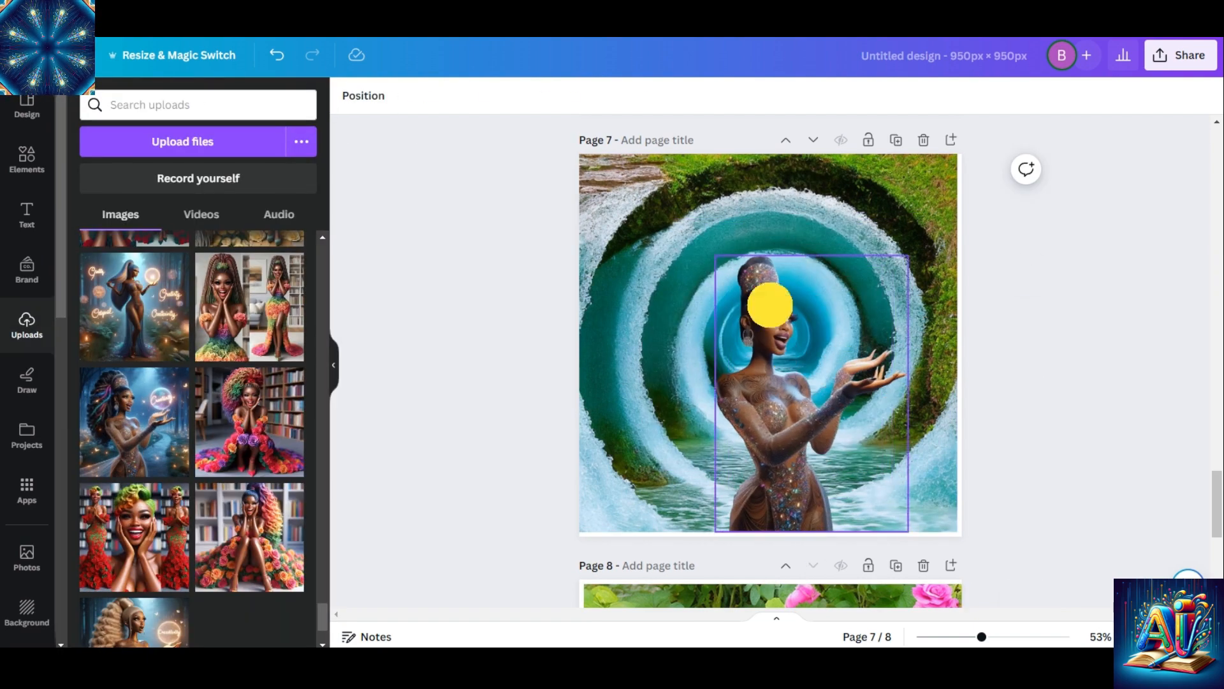
{"action": "key", "text": "Delete"}
Try the uploaded image of the long-ponytailed woman holding a glowing orb on page 7, separate her with Magic Grab, and delete her
{"action": "left_click_drag", "start_coordinate": [323, 616], "coordinate": [323, 616]}
{"action": "left_click", "coordinate": [125, 285]}
{"action": "left_click", "coordinate": [370, 95]}
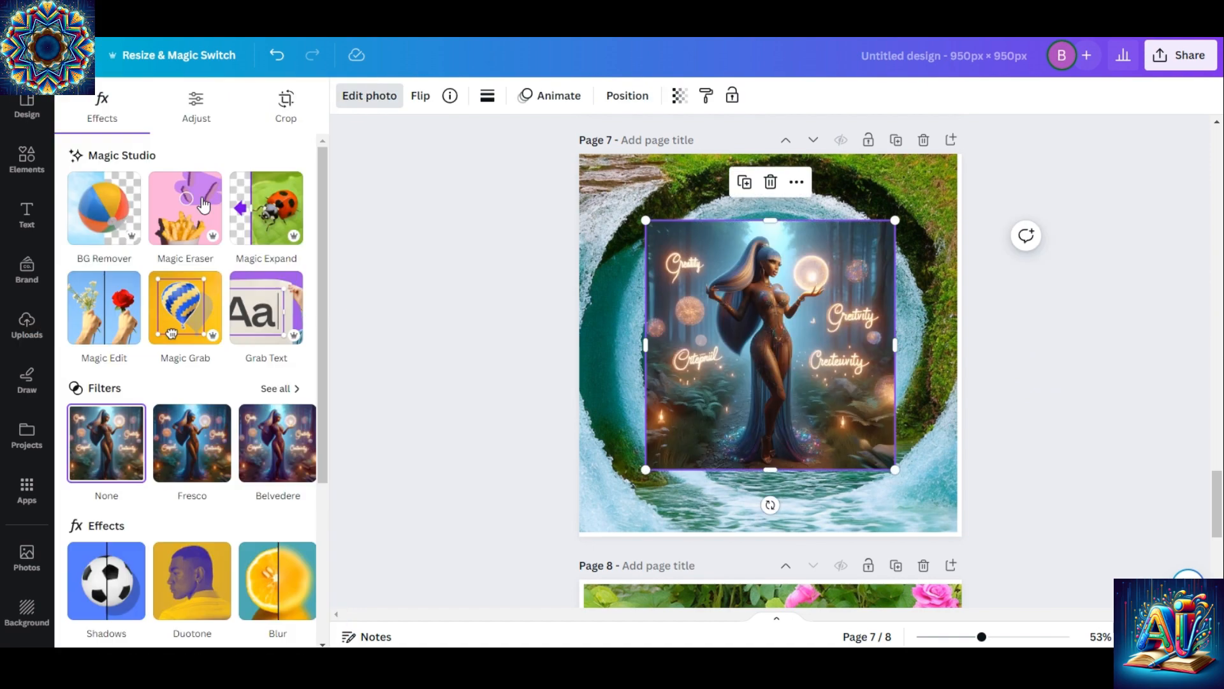
{"action": "left_click", "coordinate": [185, 309]}
{"action": "left_click", "coordinate": [755, 342]}
{"action": "left_click_drag", "start_coordinate": [755, 343], "coordinate": [755, 345]}
{"action": "left_click", "coordinate": [769, 200]}
{"action": "left_click", "coordinate": [771, 242]}
{"action": "left_click", "coordinate": [770, 185]}
Try the uploaded woman cupping a glowing orb as an enlarged Magic Grab cut-out on page 7, and delete her
{"action": "left_click_drag", "start_coordinate": [322, 602], "coordinate": [322, 578]}
{"action": "left_click", "coordinate": [250, 518]}
{"action": "left_click", "coordinate": [372, 94]}
{"action": "left_click", "coordinate": [185, 309]}
{"action": "left_click", "coordinate": [673, 227]}
{"action": "left_click_drag", "start_coordinate": [773, 345], "coordinate": [811, 371]}
{"action": "left_click", "coordinate": [770, 181]}
{"action": "left_click_drag", "start_coordinate": [860, 298], "coordinate": [884, 258]}
{"action": "left_click_drag", "start_coordinate": [792, 383], "coordinate": [759, 382]}
{"action": "left_click", "coordinate": [840, 421]}
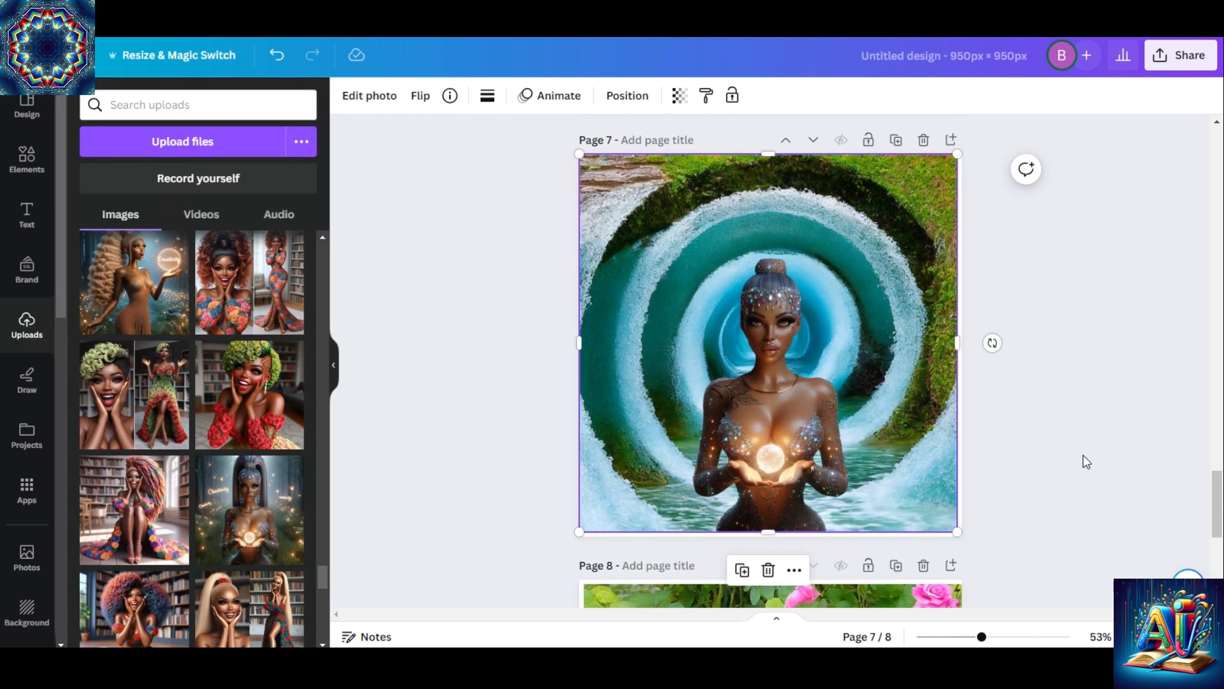
{"action": "left_click", "coordinate": [770, 383]}
{"action": "left_click", "coordinate": [770, 219]}
Add the uploaded image of the curly-haired woman in a flowing gown to page 7, separate her with Magic Grab, and delete the background
{"action": "left_click_drag", "start_coordinate": [323, 571], "coordinate": [323, 605]}
{"action": "left_click", "coordinate": [143, 306]}
{"action": "left_click", "coordinate": [362, 102]}
{"action": "left_click", "coordinate": [185, 309]}
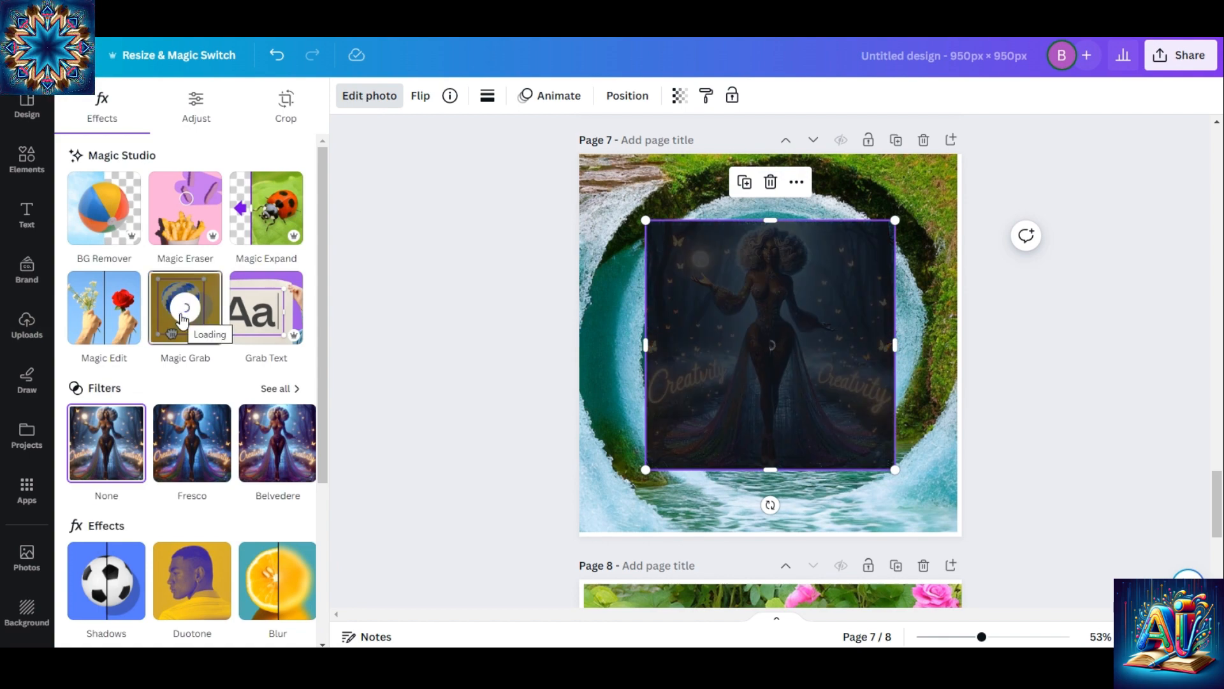
{"action": "left_click", "coordinate": [685, 287]}
{"action": "left_click", "coordinate": [771, 181]}
Enlarge the curly-haired woman cut-out slightly and centre her in the water tunnel
{"action": "mouse_move", "coordinate": [774, 344]}
{"action": "left_mouse_down"}
{"action": "mouse_move", "coordinate": [871, 400]}
{"action": "mouse_move", "coordinate": [794, 337]}
{"action": "left_mouse_up"}
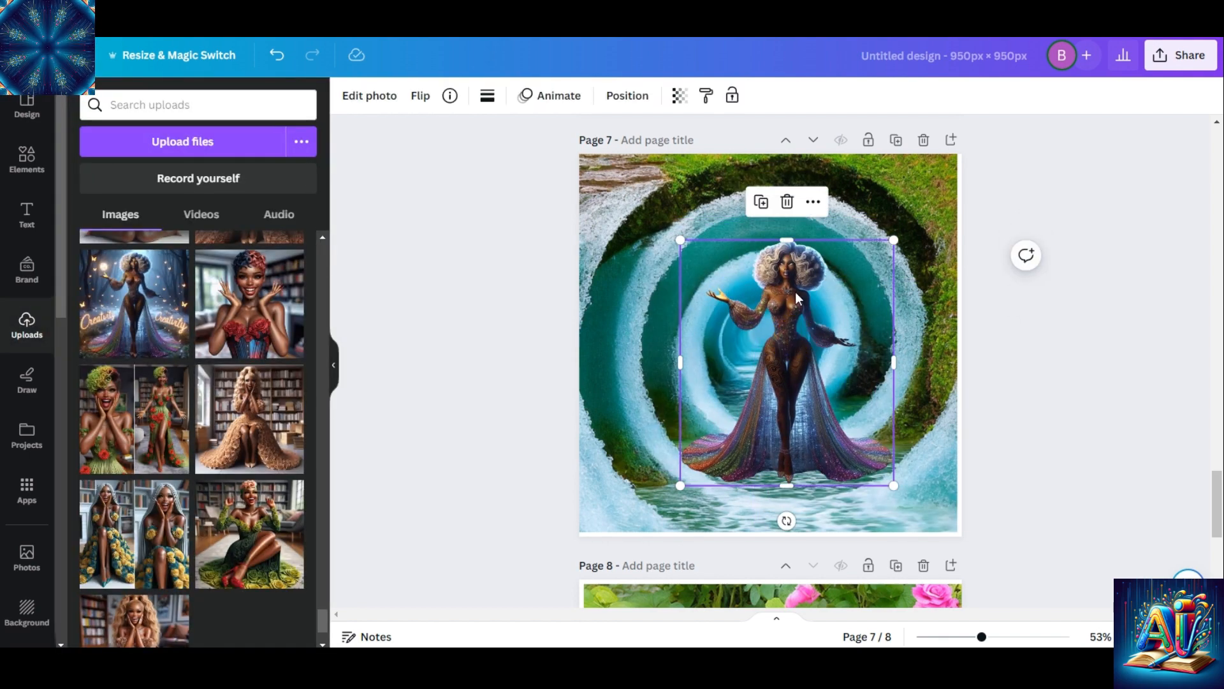
{"action": "left_click_drag", "start_coordinate": [683, 240], "coordinate": [663, 231]}
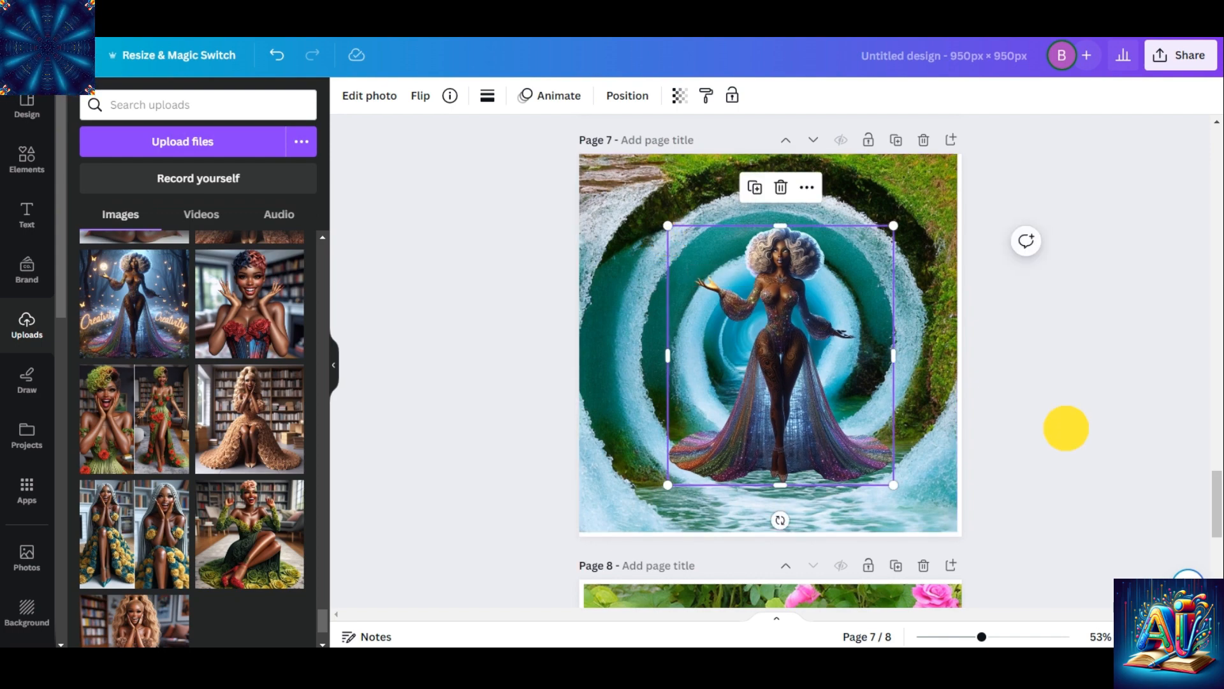
{"action": "left_click", "coordinate": [1066, 430]}
{"action": "left_click_drag", "start_coordinate": [785, 414], "coordinate": [789, 415]}
{"action": "left_click", "coordinate": [1027, 473]}
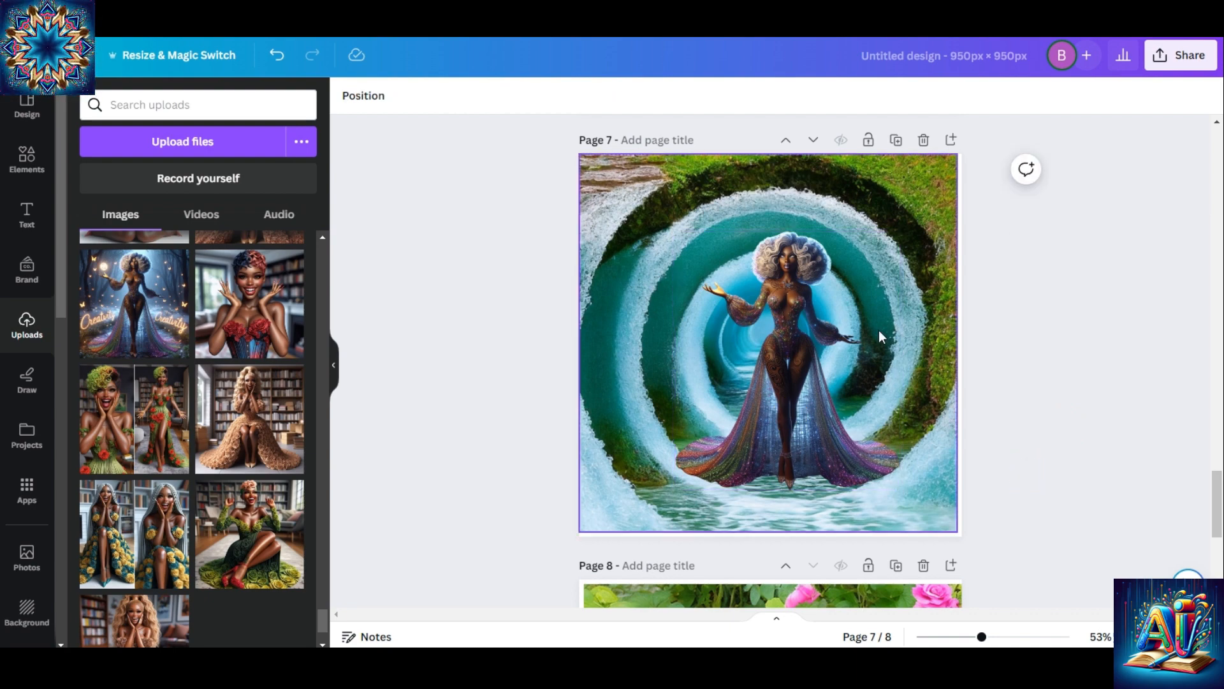
Take the curly-haired woman cut-out off page 7 so only the water tunnel remains
{"action": "left_click_drag", "start_coordinate": [784, 370], "coordinate": [1016, 564]}
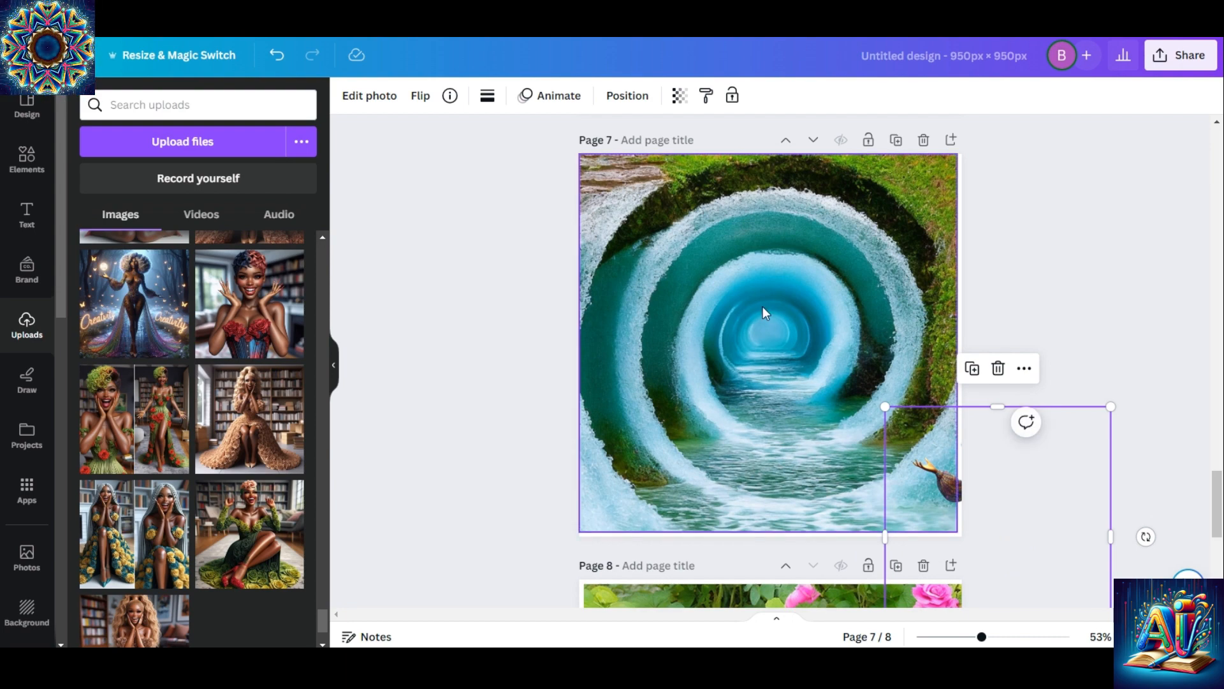
{"action": "left_click_drag", "start_coordinate": [930, 452], "coordinate": [719, 275]}
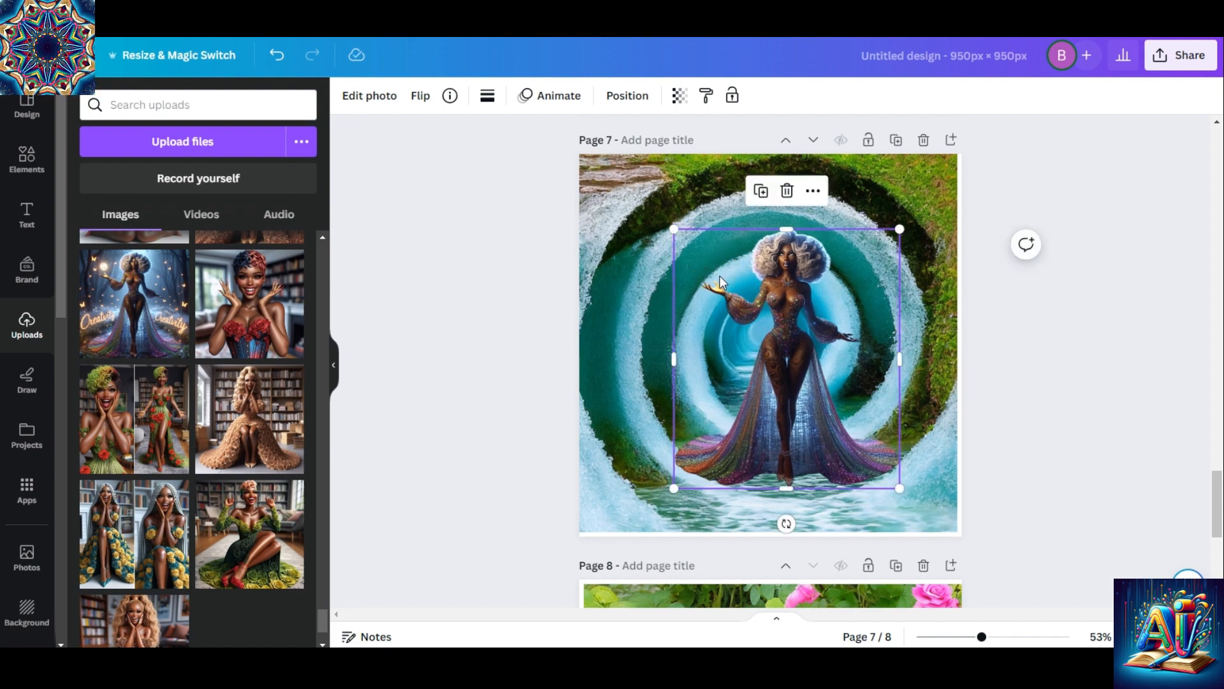
{"action": "left_click_drag", "start_coordinate": [769, 316], "coordinate": [1083, 375]}
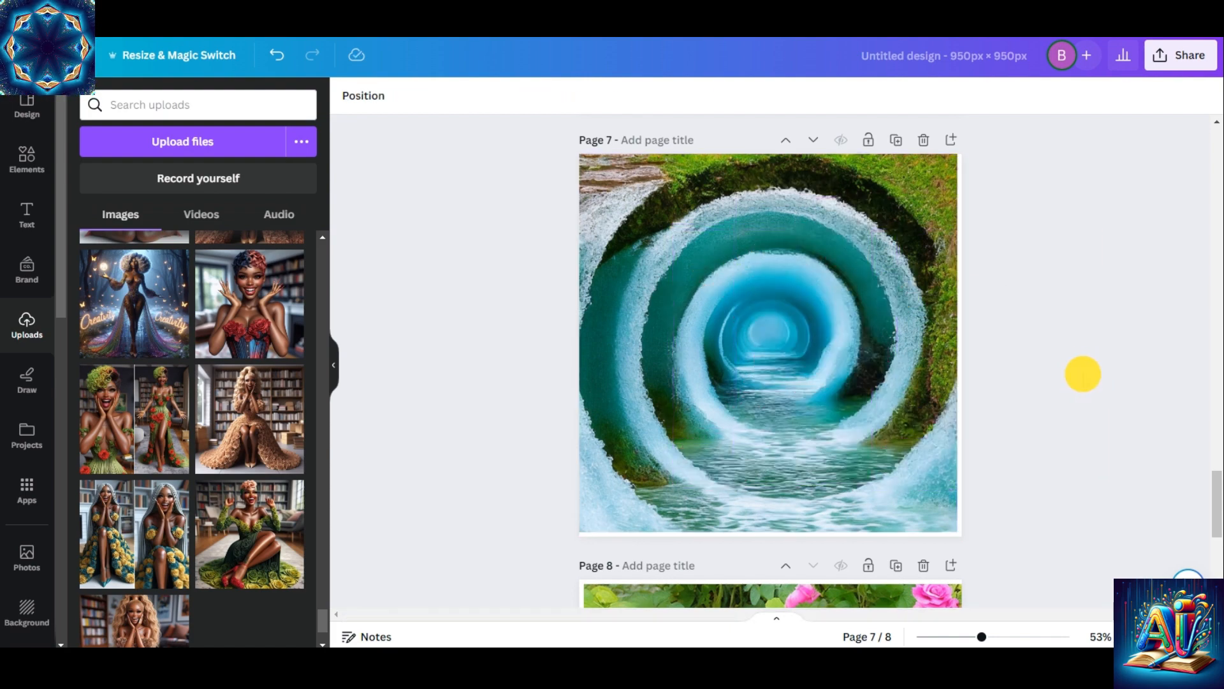
Open the TypeCraft app and enter the text "BEAUTY IN A SWIRL"
{"action": "scroll", "coordinate": [61, 557], "scroll_direction": "down", "scroll_amount": 6}
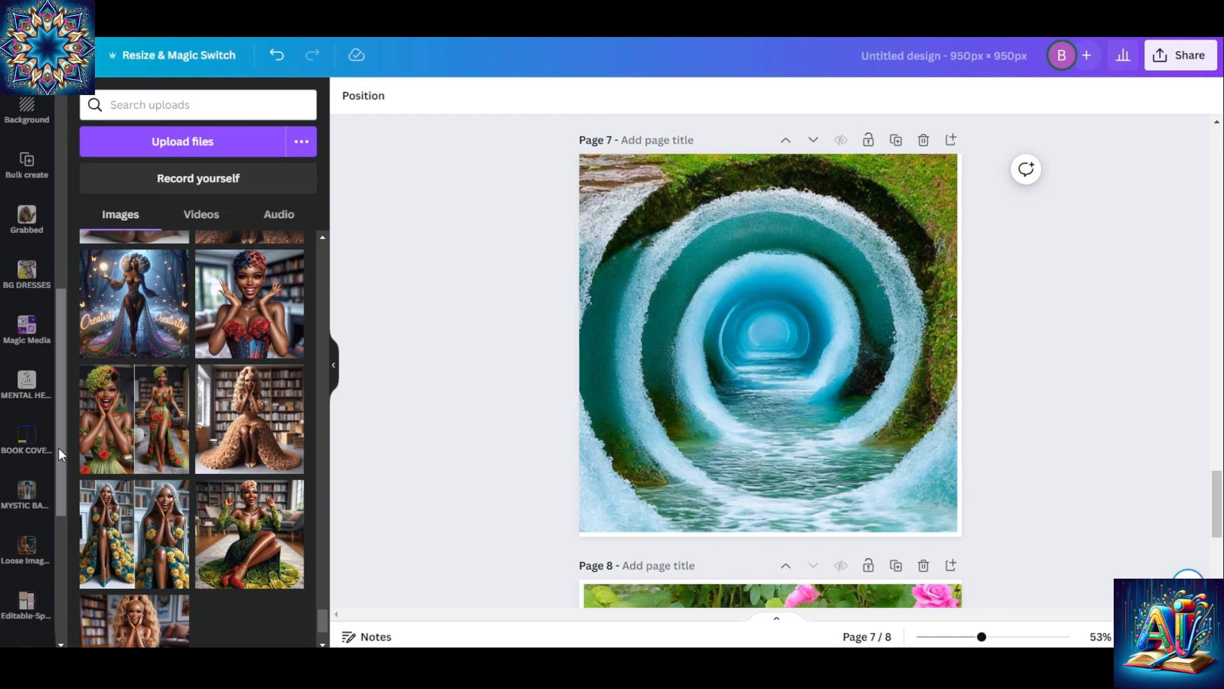
{"action": "left_click_drag", "start_coordinate": [59, 447], "coordinate": [52, 361]}
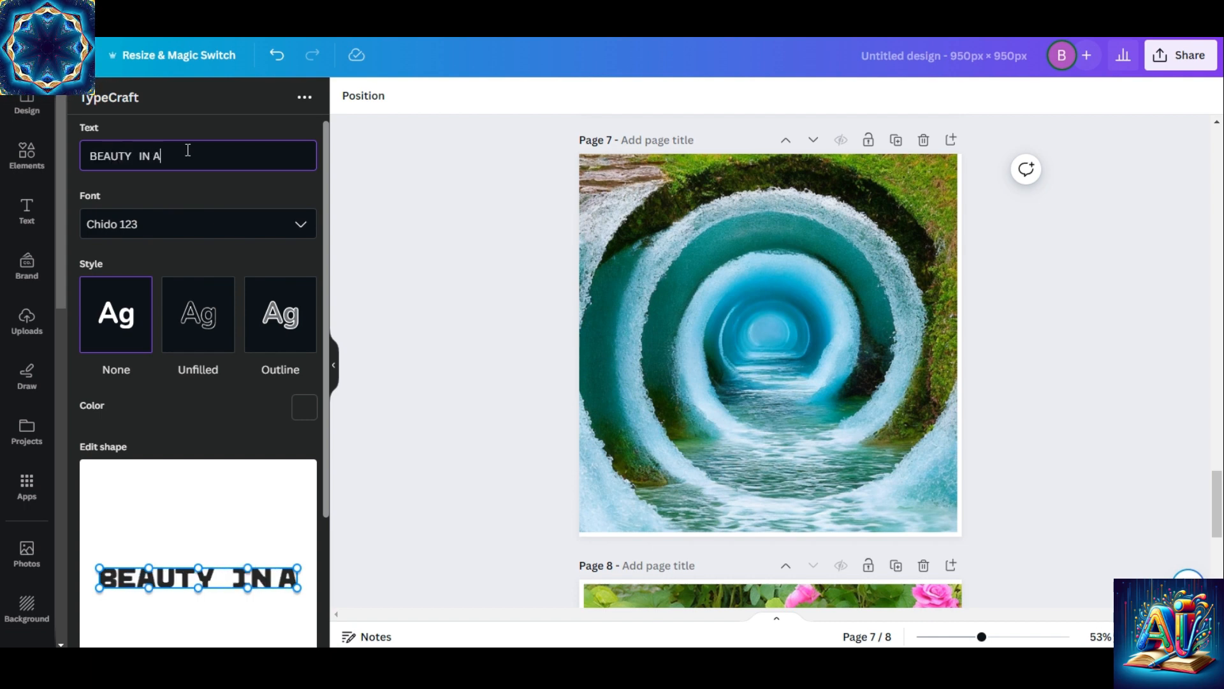
{"action": "left_click", "coordinate": [180, 156]}
{"action": "key", "text": "BackSpace"}
{"action": "type", "text": "S"}
Set the TypeCraft lettering colour to dark purple
{"action": "left_click", "coordinate": [303, 404]}
{"action": "left_click_drag", "start_coordinate": [284, 328], "coordinate": [251, 322]}
{"action": "left_click", "coordinate": [265, 230]}
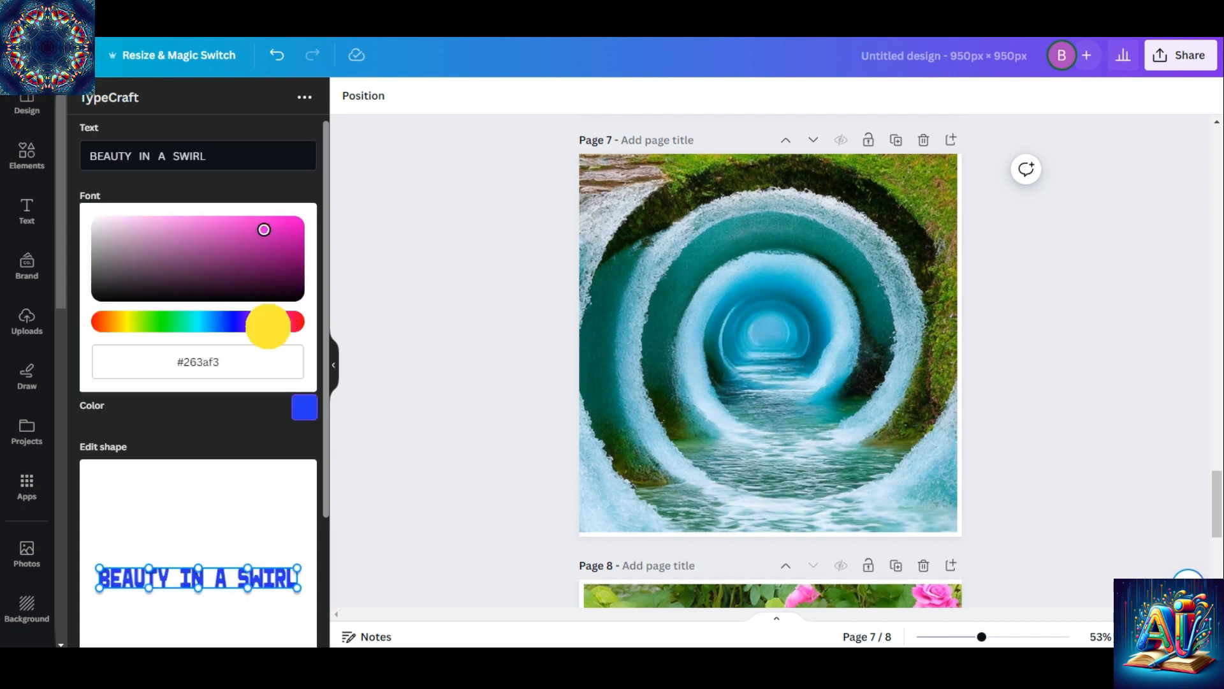
{"action": "left_click", "coordinate": [277, 262]}
{"action": "left_click", "coordinate": [265, 190]}
Try several decorative and script fonts on the TypeCraft lettering
{"action": "left_click", "coordinate": [300, 225]}
{"action": "scroll", "coordinate": [314, 327], "scroll_direction": "down", "scroll_amount": 8}
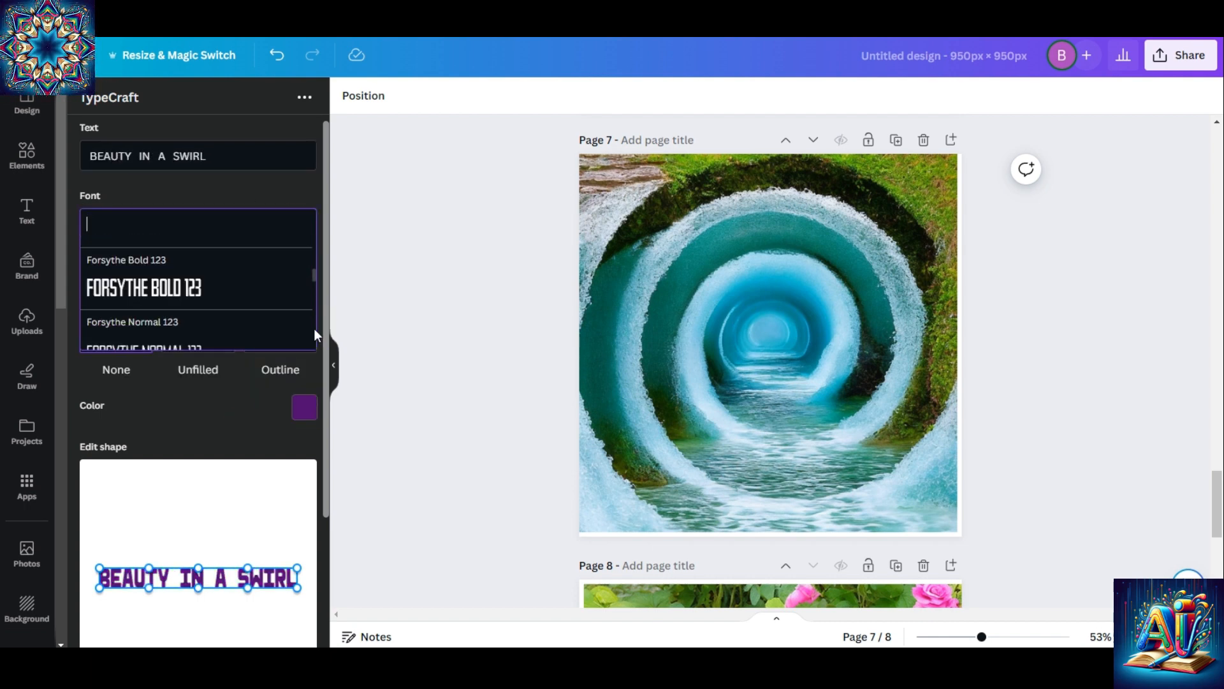
{"action": "left_click", "coordinate": [288, 281]}
{"action": "left_click", "coordinate": [294, 226]}
{"action": "scroll", "coordinate": [312, 334], "scroll_direction": "down", "scroll_amount": 10}
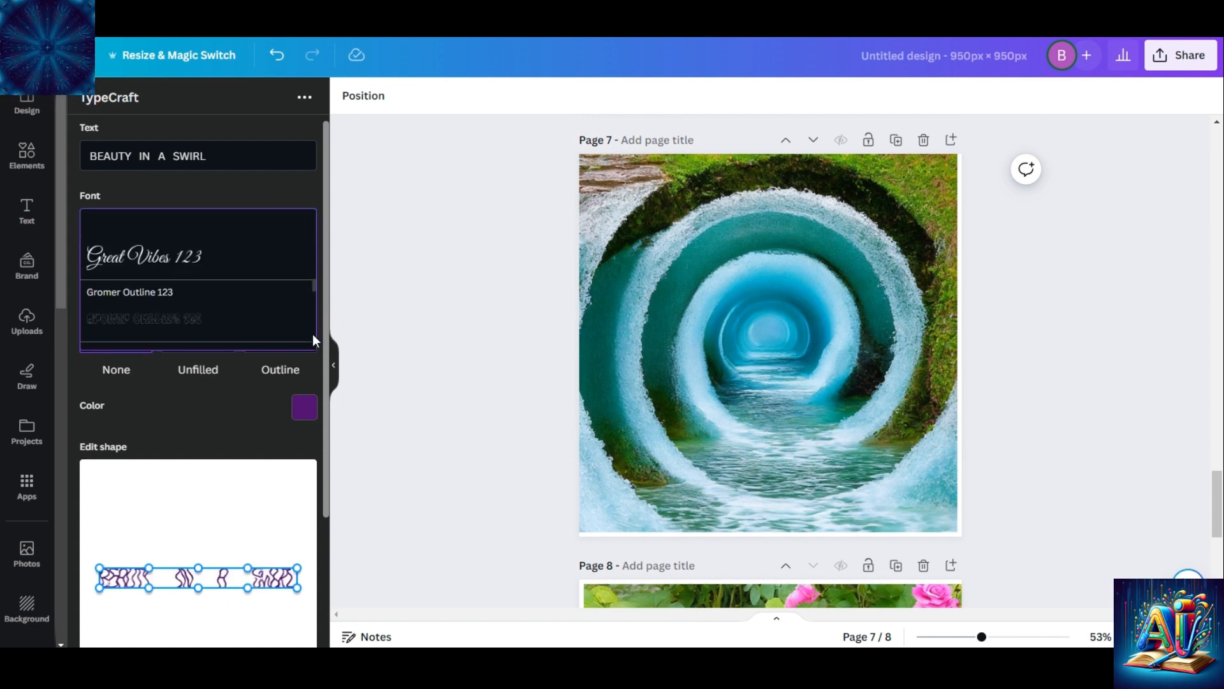
{"action": "left_click", "coordinate": [314, 270]}
{"action": "left_click", "coordinate": [302, 221]}
{"action": "scroll", "coordinate": [313, 332], "scroll_direction": "down", "scroll_amount": 5}
{"action": "left_click", "coordinate": [313, 298]}
Set the TypeCraft lettering font to Jim Nightshade
{"action": "left_click", "coordinate": [302, 224]}
{"action": "scroll", "coordinate": [313, 328], "scroll_direction": "down", "scroll_amount": 5}
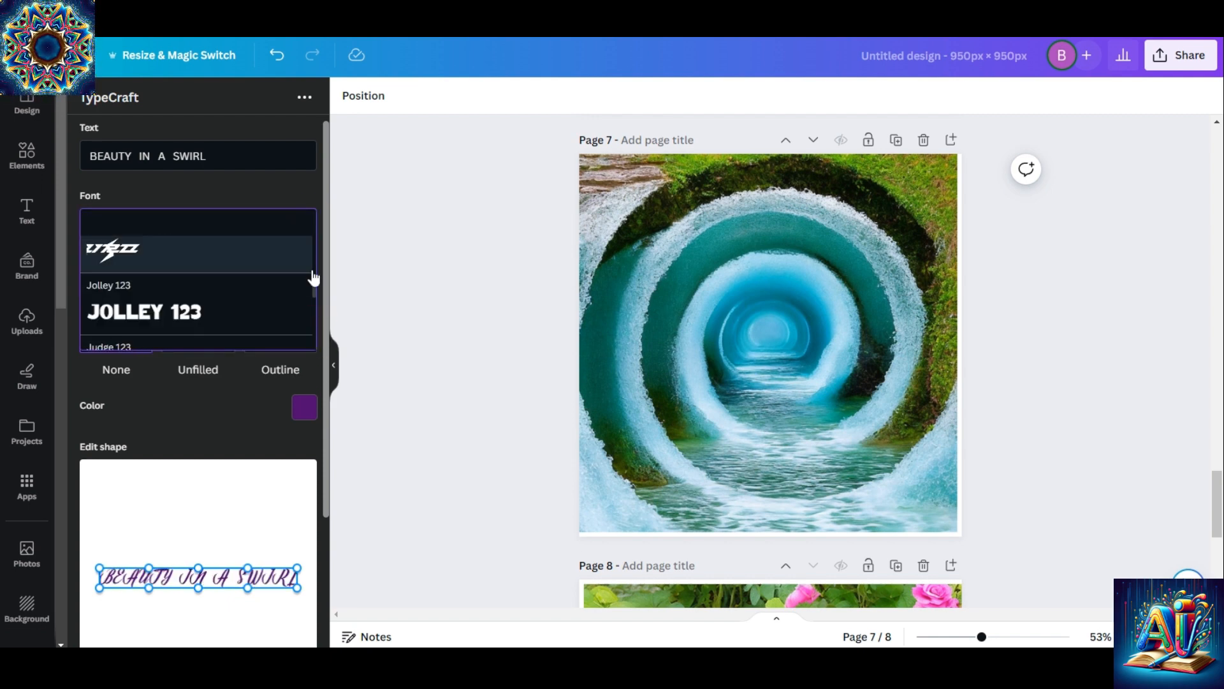
{"action": "left_click", "coordinate": [311, 271]}
Warp the upper edge of the lettering into two arches and add it to page 7
{"action": "left_click_drag", "start_coordinate": [149, 567], "coordinate": [149, 503]}
{"action": "left_click_drag", "start_coordinate": [248, 568], "coordinate": [265, 510]}
{"action": "left_click_drag", "start_coordinate": [148, 503], "coordinate": [140, 484]}
{"action": "left_click_drag", "start_coordinate": [265, 511], "coordinate": [251, 481]}
{"action": "left_click_drag", "start_coordinate": [139, 485], "coordinate": [165, 473]}
{"action": "scroll", "coordinate": [213, 574], "scroll_direction": "down", "scroll_amount": 3}
{"action": "left_click", "coordinate": [213, 595]}
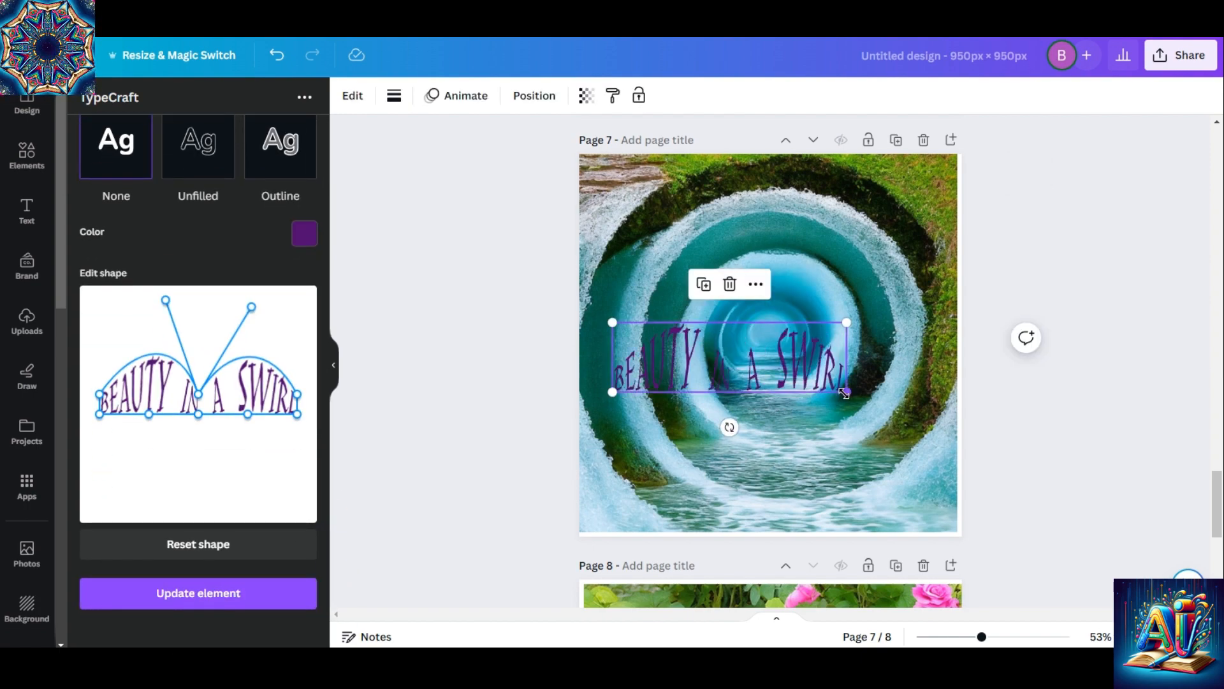
Recolour the "BEAUTY IN A SWIRL" lettering brown and update the element on page 7
{"action": "left_click", "coordinate": [304, 234]}
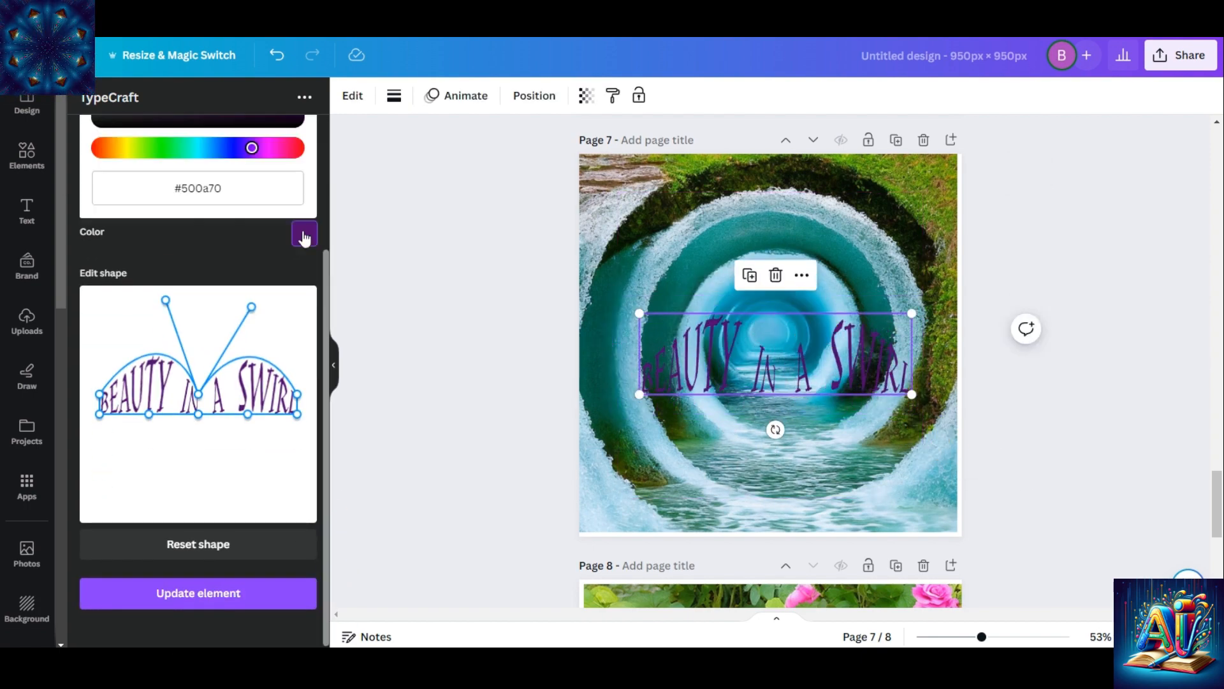
{"action": "left_click", "coordinate": [192, 590]}
{"action": "left_click", "coordinate": [1065, 440]}
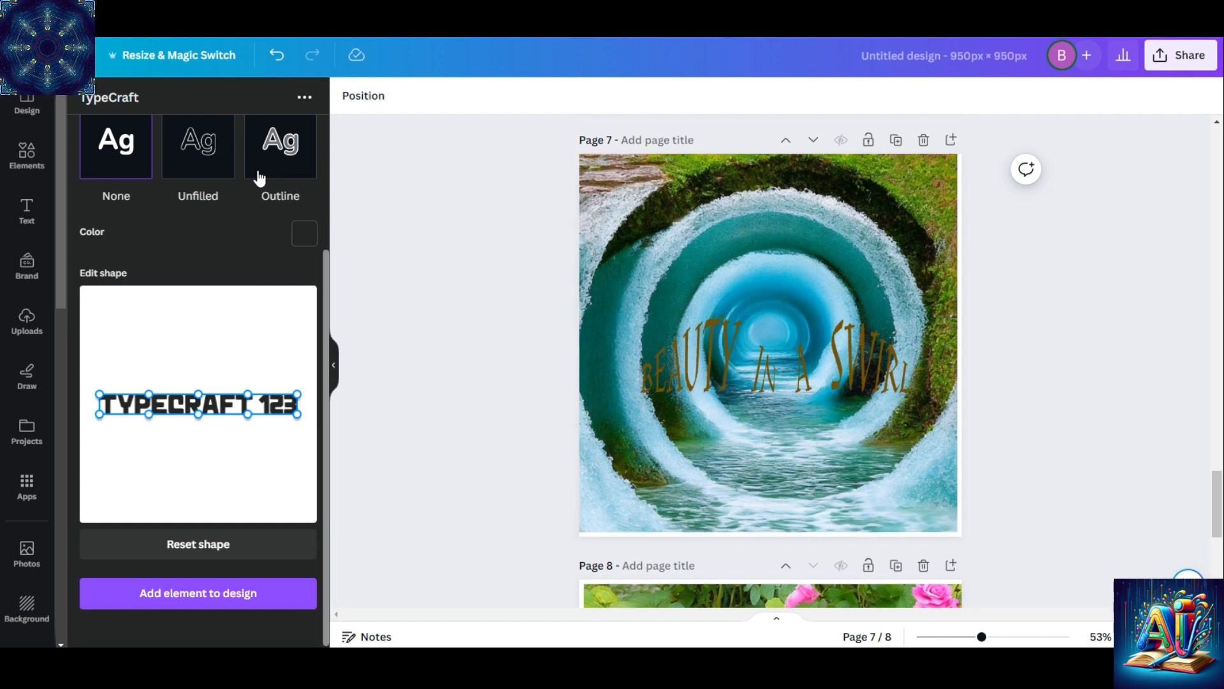
Search the elements for "swirling water" and add the curling water splash graphic to page 7
{"action": "left_click", "coordinate": [28, 156]}
{"action": "left_click", "coordinate": [211, 105]}
{"action": "type", "text": "swirling water"}
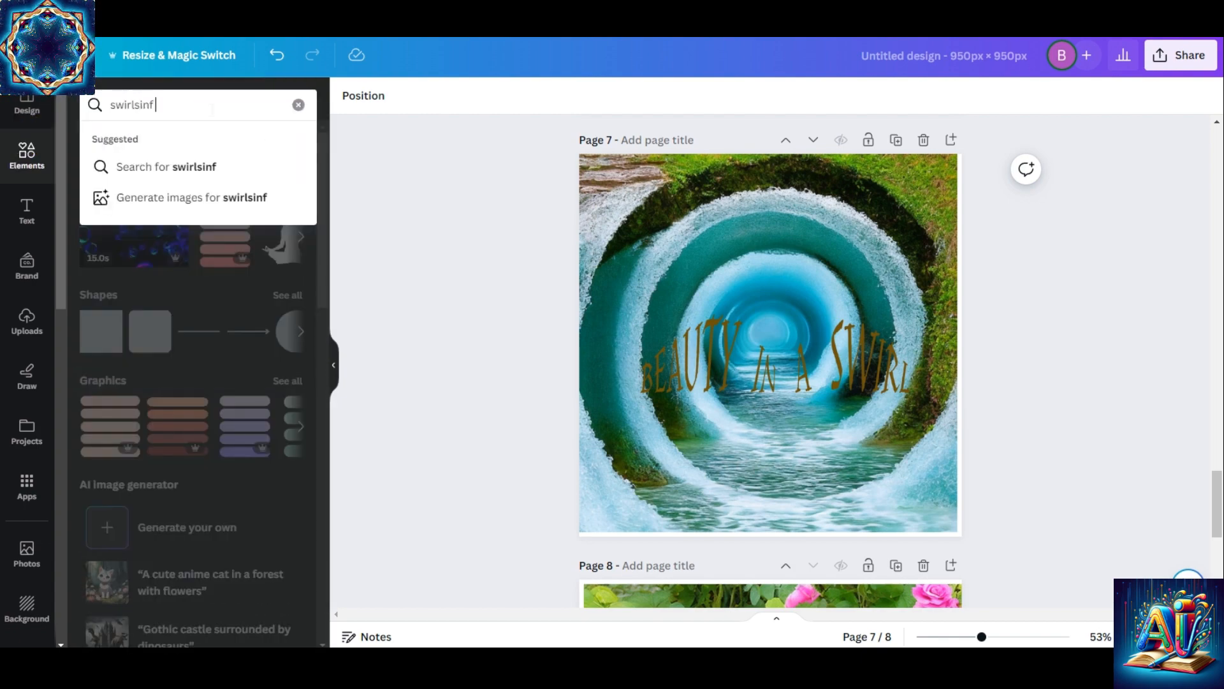
{"action": "key", "text": "Return"}
{"action": "left_click", "coordinate": [114, 284]}
Stretch and position the water splash graphic so it covers nearly the whole of page 7
{"action": "left_click_drag", "start_coordinate": [829, 440], "coordinate": [827, 485]}
{"action": "left_click_drag", "start_coordinate": [612, 393], "coordinate": [548, 388]}
{"action": "left_click_drag", "start_coordinate": [921, 394], "coordinate": [974, 389]}
{"action": "left_click_drag", "start_coordinate": [768, 243], "coordinate": [768, 192]}
{"action": "left_click_drag", "start_coordinate": [848, 312], "coordinate": [847, 297]}
{"action": "left_click_drag", "start_coordinate": [767, 532], "coordinate": [771, 540]}
{"action": "left_click_drag", "start_coordinate": [829, 480], "coordinate": [836, 480]}
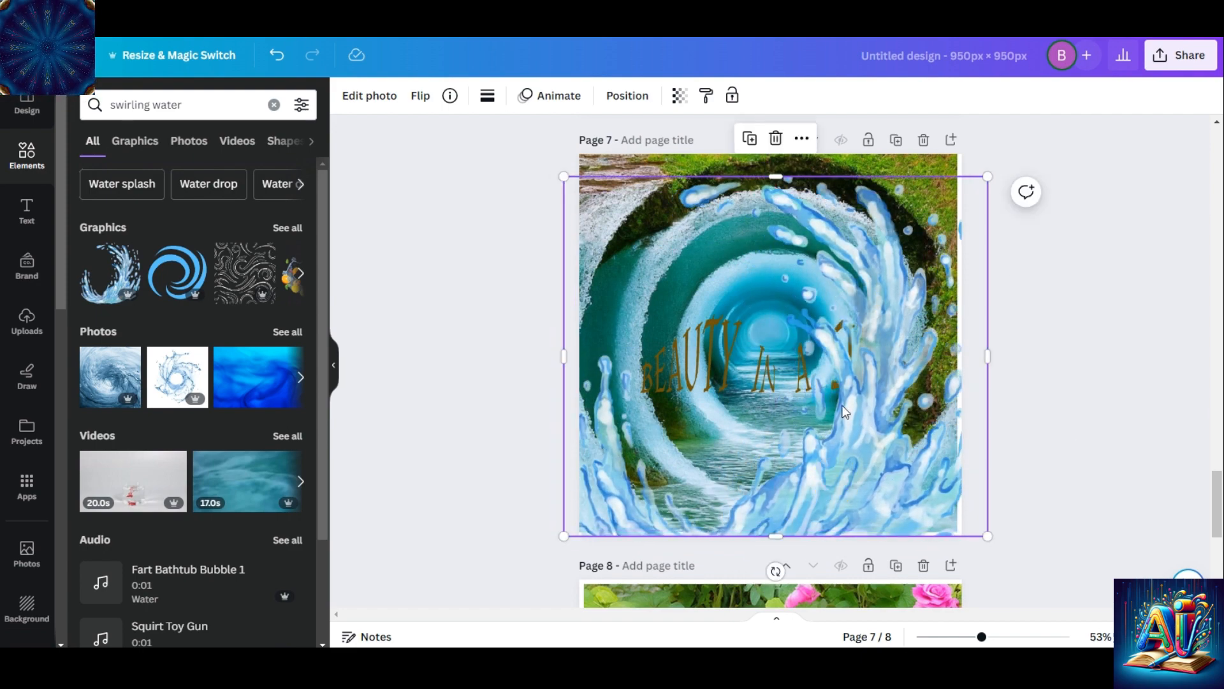
Shift the water tunnel image slightly so it meets the right edge of page 7
{"action": "left_click_drag", "start_coordinate": [876, 162], "coordinate": [878, 161]}
{"action": "left_click_drag", "start_coordinate": [960, 343], "coordinate": [963, 343]}
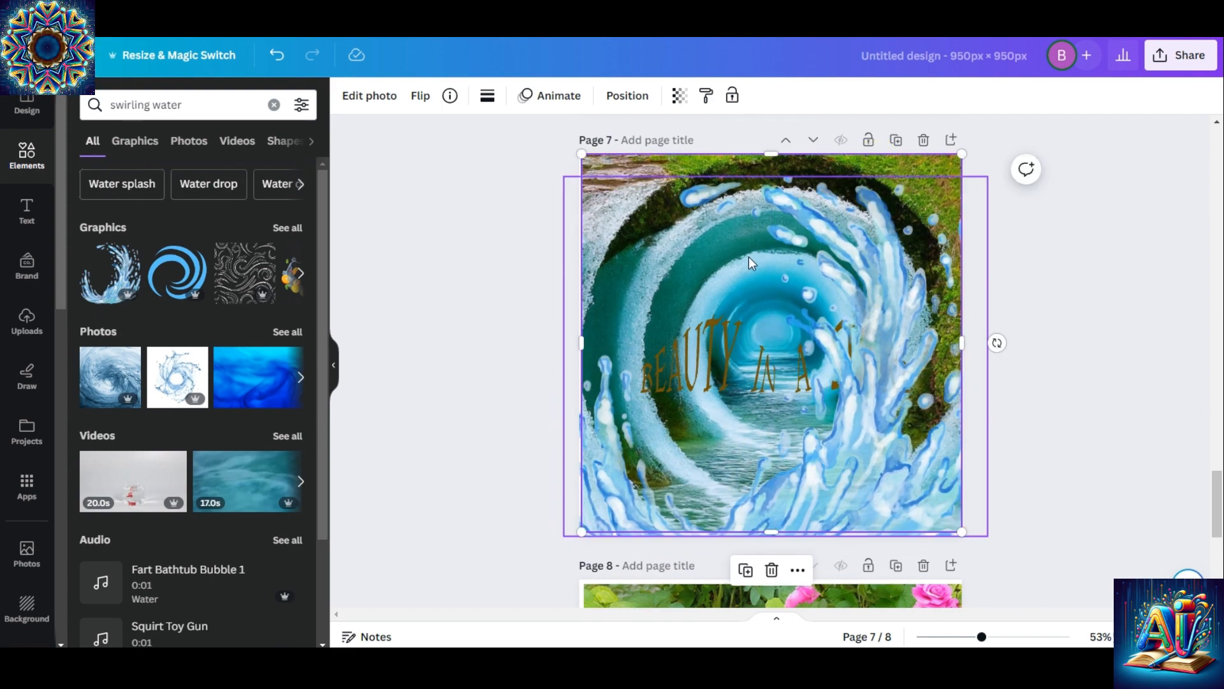
Preview photo animations on the water splash graphic and delete the graphic from page 7
{"action": "left_click", "coordinate": [906, 349]}
{"action": "left_click", "coordinate": [552, 95]}
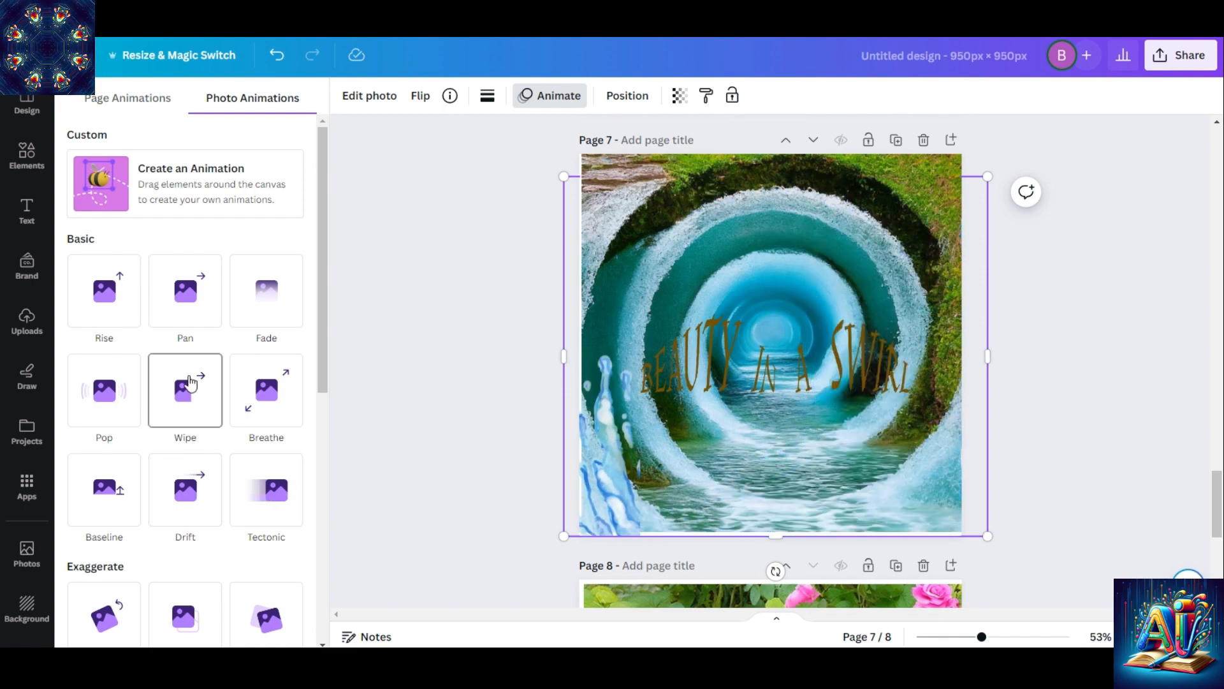
{"action": "left_click_drag", "start_coordinate": [323, 250], "coordinate": [324, 353]}
{"action": "left_click", "coordinate": [27, 155]}
{"action": "left_click", "coordinate": [776, 139]}
Try the spiky water jets graphic from Magic recommendations, stretched across the lower part of page 7, and delete it
{"action": "left_click", "coordinate": [282, 391]}
{"action": "left_click", "coordinate": [288, 324]}
{"action": "left_click_drag", "start_coordinate": [323, 166], "coordinate": [323, 200]}
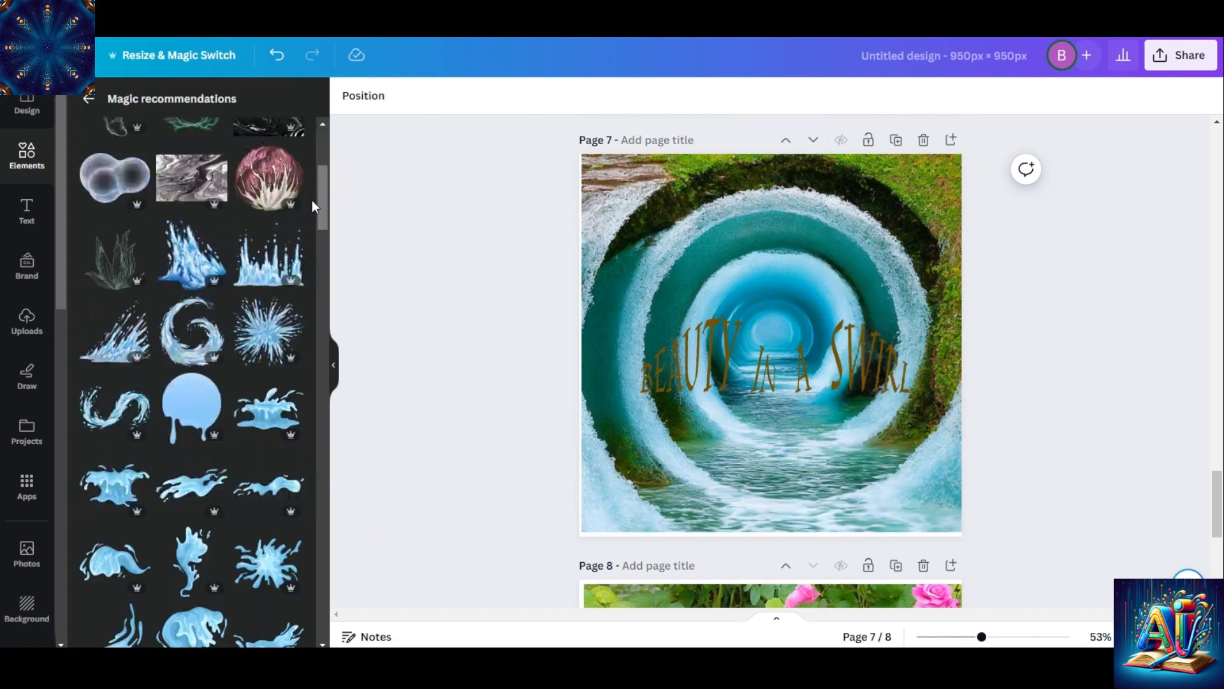
{"action": "left_click", "coordinate": [269, 255]}
{"action": "left_click_drag", "start_coordinate": [771, 344], "coordinate": [771, 428]}
{"action": "left_click_drag", "start_coordinate": [670, 408], "coordinate": [549, 401]}
{"action": "left_click_drag", "start_coordinate": [925, 399], "coordinate": [990, 399]}
{"action": "left_click", "coordinate": [768, 221]}
Leave the recommendations, search the elements for "swirling water" again and show all matching videos
{"action": "left_click_drag", "start_coordinate": [323, 197], "coordinate": [319, 167]}
{"action": "left_click", "coordinate": [89, 99]}
{"action": "left_click_drag", "start_coordinate": [322, 309], "coordinate": [323, 317]}
{"action": "left_click", "coordinate": [37, 155]}
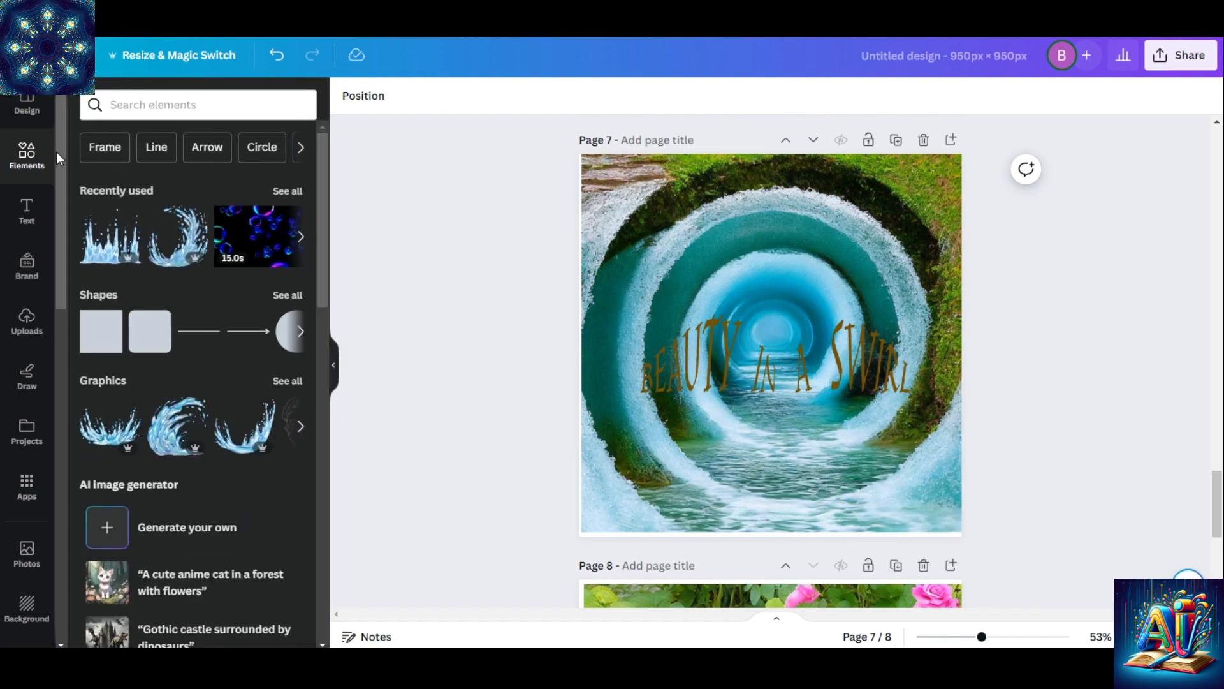
{"action": "left_click", "coordinate": [210, 105]}
{"action": "left_click", "coordinate": [137, 173]}
{"action": "left_click", "coordinate": [286, 435]}
Search for "transparent swirling water video", try one of the videos on page 7, and delete it
{"action": "left_click", "coordinate": [111, 105]}
{"action": "type", "text": "transparent"}
{"action": "left_click", "coordinate": [250, 104]}
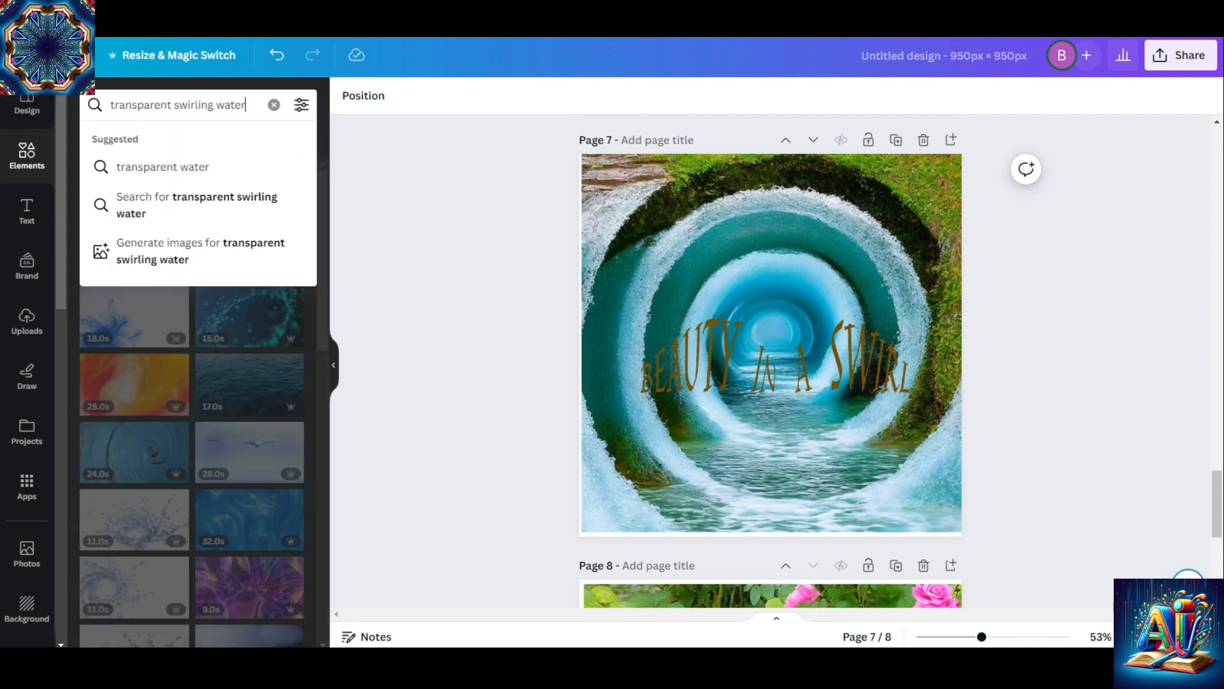
{"action": "type", "text": "video"}
{"action": "key", "text": "Return"}
{"action": "left_click_drag", "start_coordinate": [323, 408], "coordinate": [328, 542]}
{"action": "left_click", "coordinate": [250, 361]}
{"action": "left_click", "coordinate": [770, 220]}
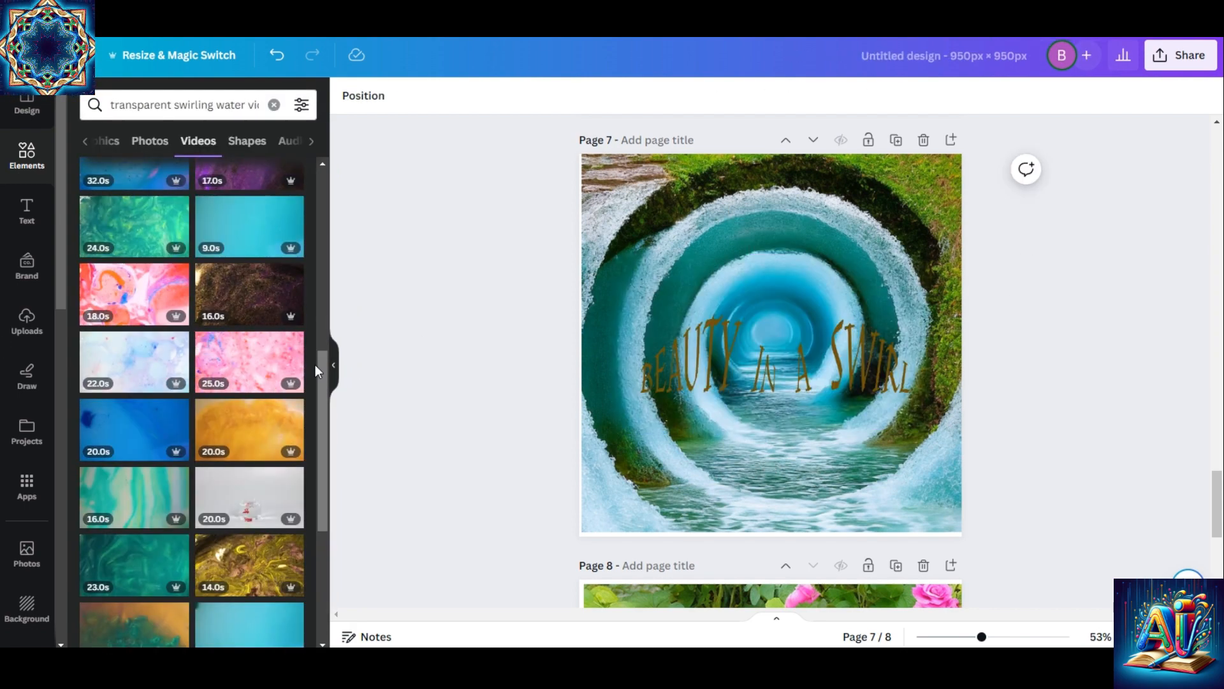
Switch the video search to "Water splash"
{"action": "left_click_drag", "start_coordinate": [323, 376], "coordinate": [335, 539]}
{"action": "left_click", "coordinate": [150, 265]}
Try the 15-second water splash video on page 7 and delete it
{"action": "left_click", "coordinate": [246, 323]}
{"action": "left_click", "coordinate": [820, 240]}
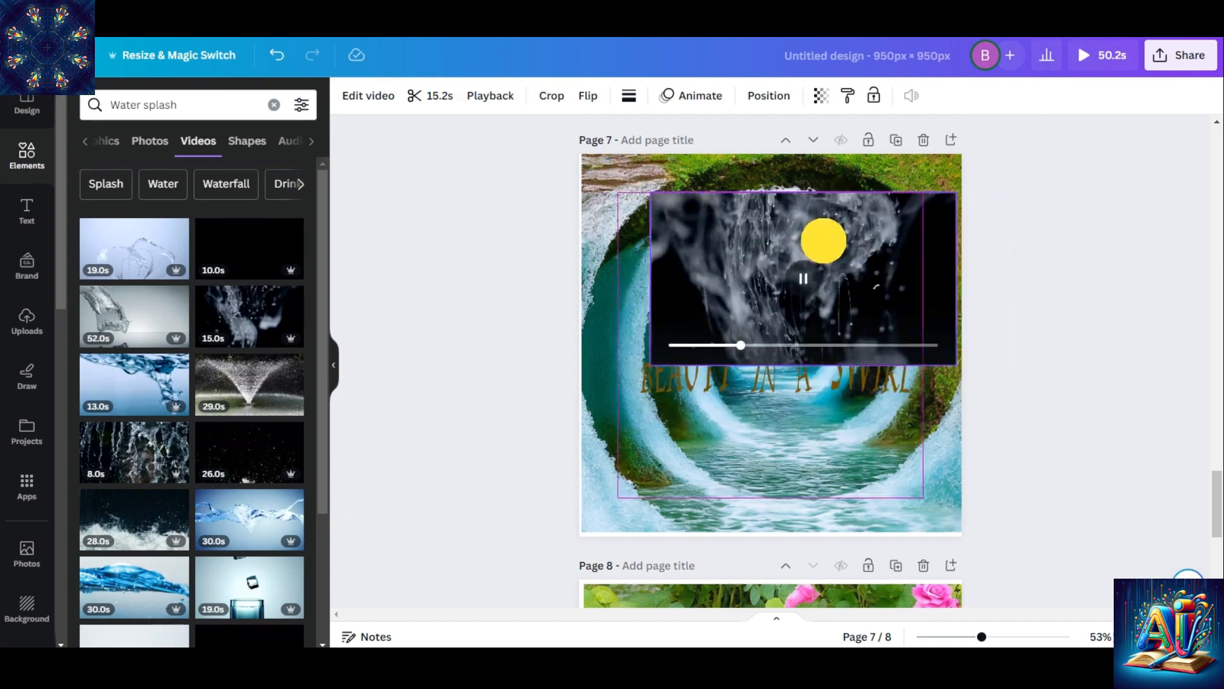
{"action": "key", "text": "Delete"}
Add the 8-second falling water video to page 7 and enlarge it to fill the page
{"action": "left_click", "coordinate": [161, 475]}
{"action": "left_click_drag", "start_coordinate": [803, 327], "coordinate": [761, 427]}
{"action": "left_click_drag", "start_coordinate": [882, 359], "coordinate": [963, 314]}
{"action": "left_click_drag", "start_coordinate": [769, 314], "coordinate": [769, 154]}
Send the falling water video to the back and set the water tunnel image's transparency to 49
{"action": "left_click", "coordinate": [763, 99]}
{"action": "left_click", "coordinate": [248, 166]}
{"action": "left_click", "coordinate": [676, 274]}
{"action": "left_click", "coordinate": [680, 96]}
{"action": "left_click_drag", "start_coordinate": [678, 156], "coordinate": [605, 162]}
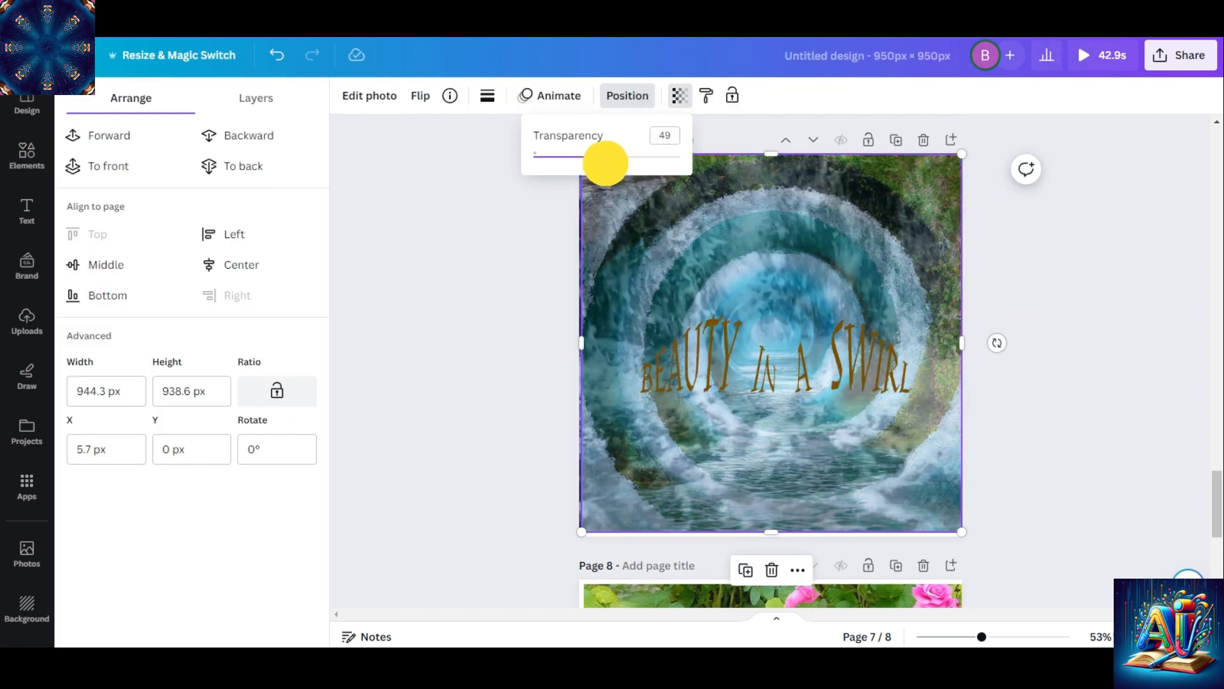
Open the layer list of page 7 and select the water video layer
{"action": "left_click", "coordinate": [918, 439]}
{"action": "left_click", "coordinate": [256, 97]}
{"action": "left_click", "coordinate": [192, 292]}
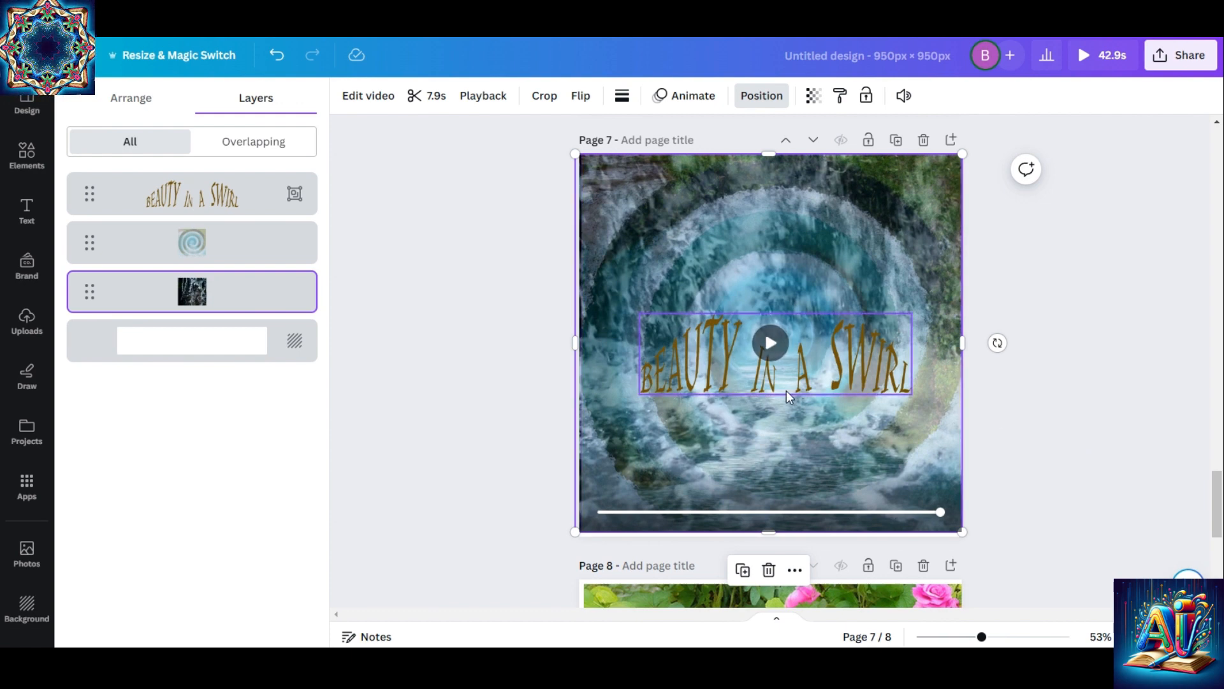
{"action": "left_click", "coordinate": [834, 360]}
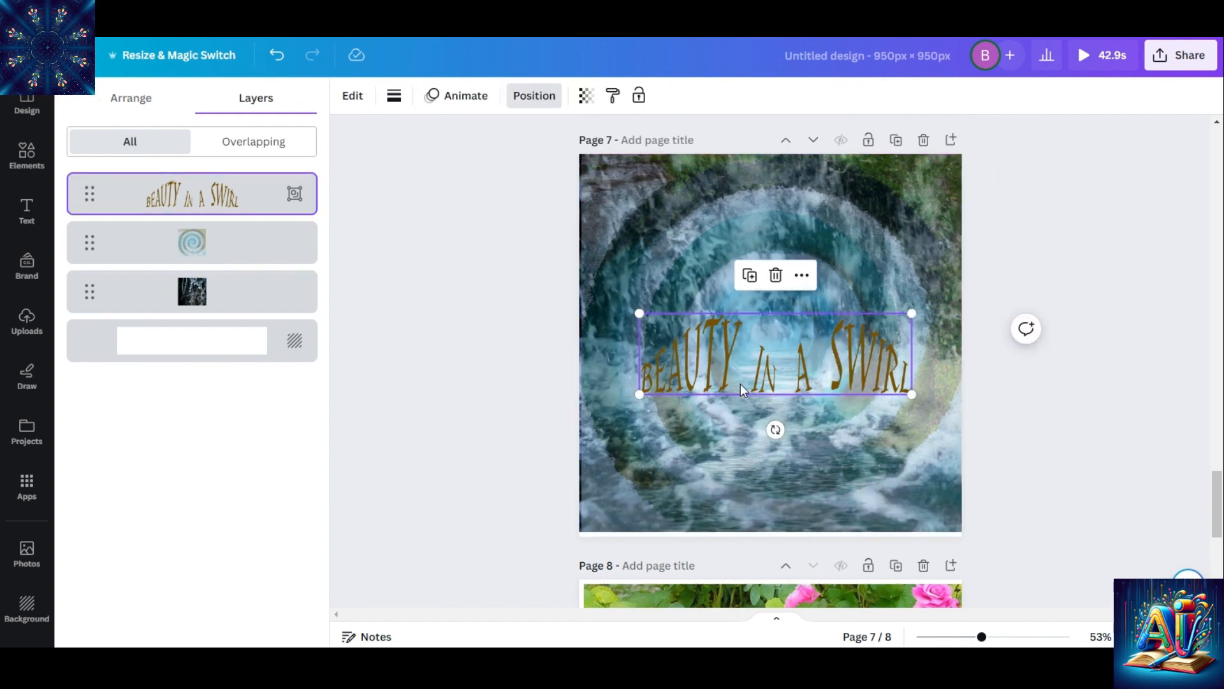
{"action": "left_click", "coordinate": [352, 97]}
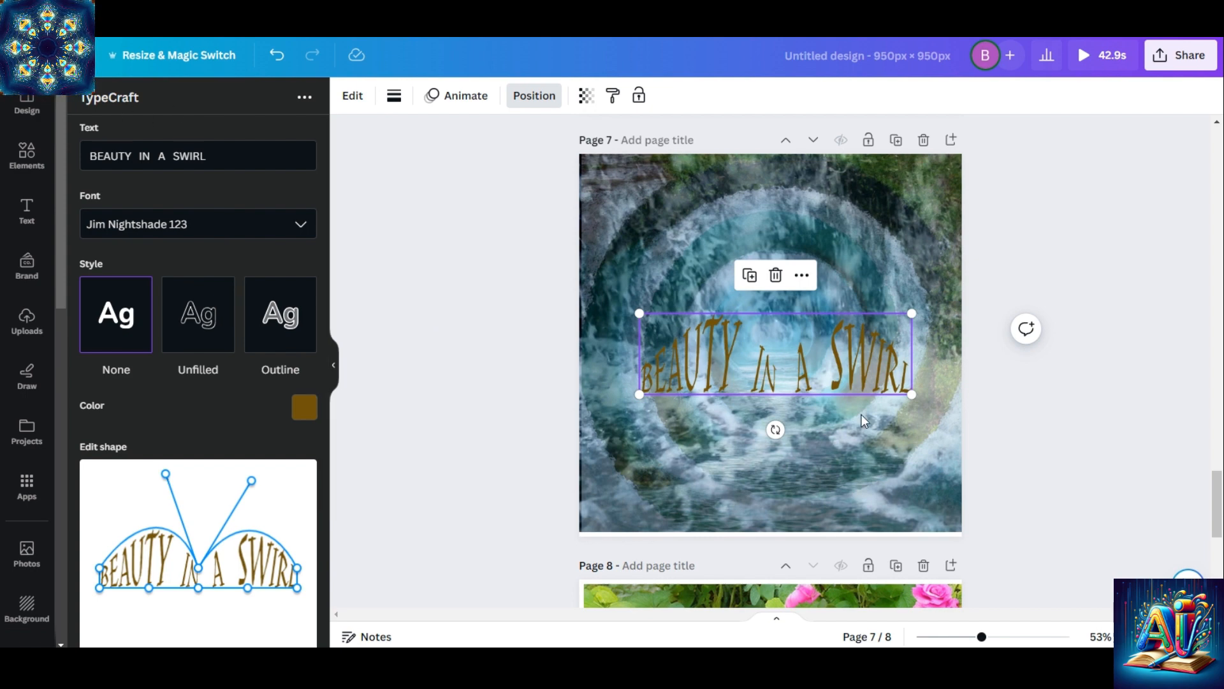
{"action": "left_click", "coordinate": [755, 367]}
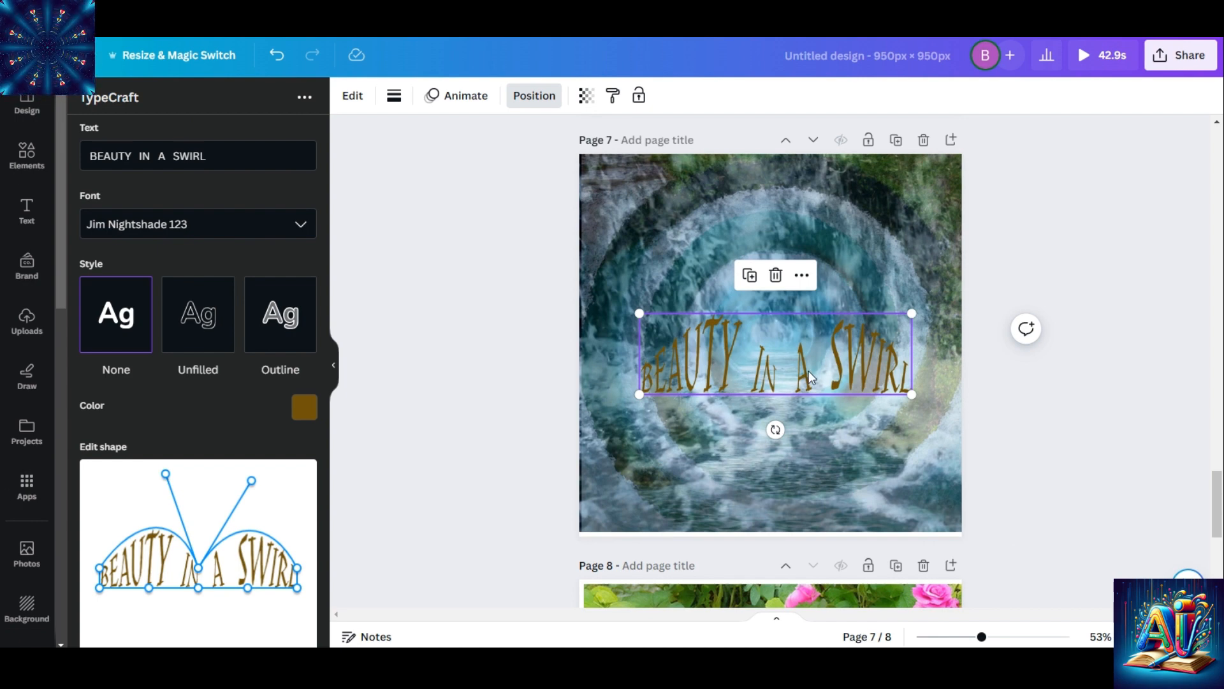
{"action": "left_click", "coordinate": [350, 95]}
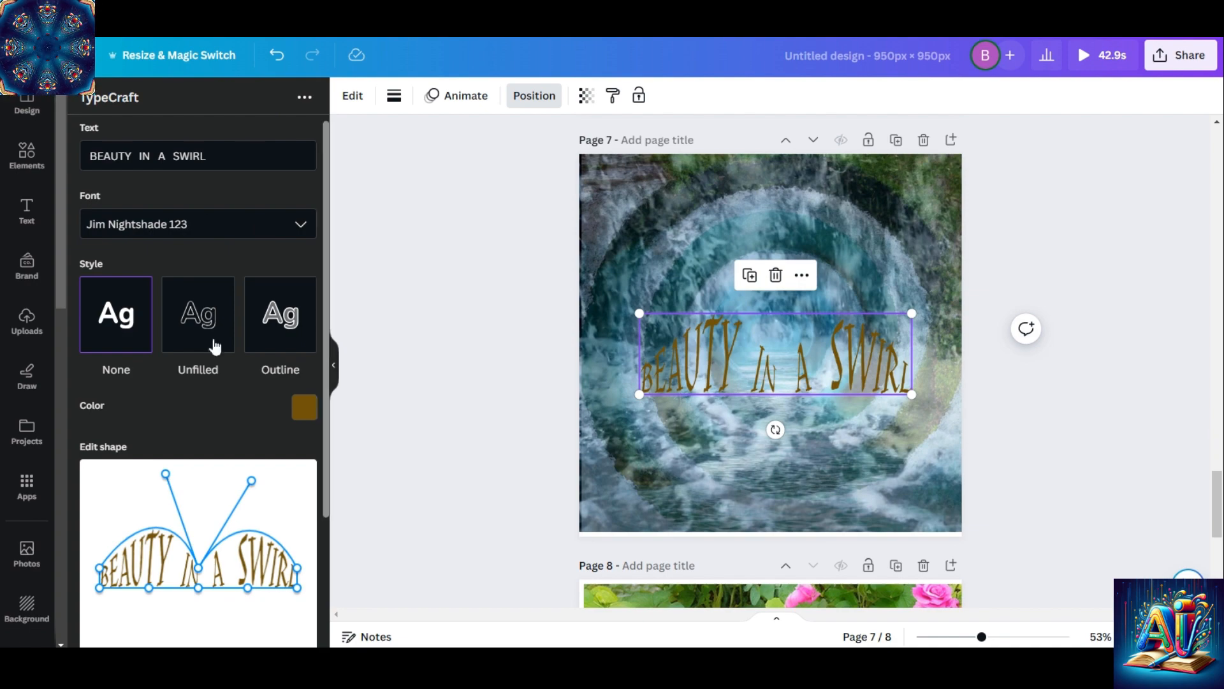
{"action": "left_click", "coordinate": [467, 97]}
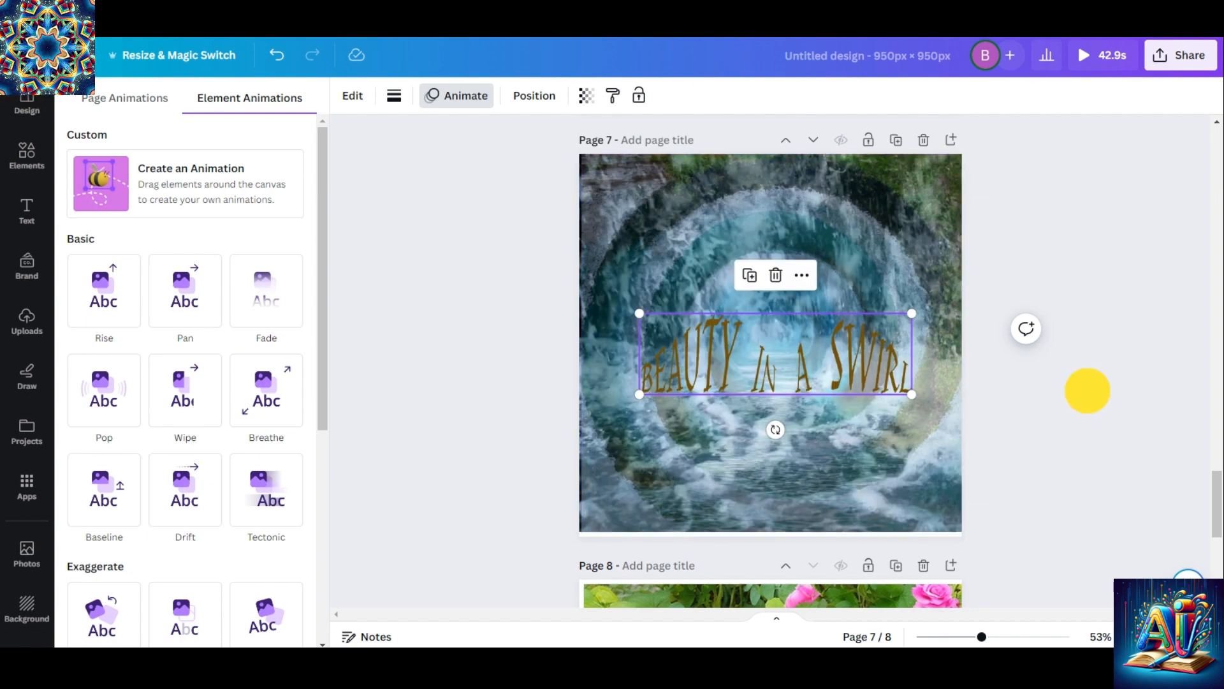
{"action": "left_click", "coordinate": [1088, 390]}
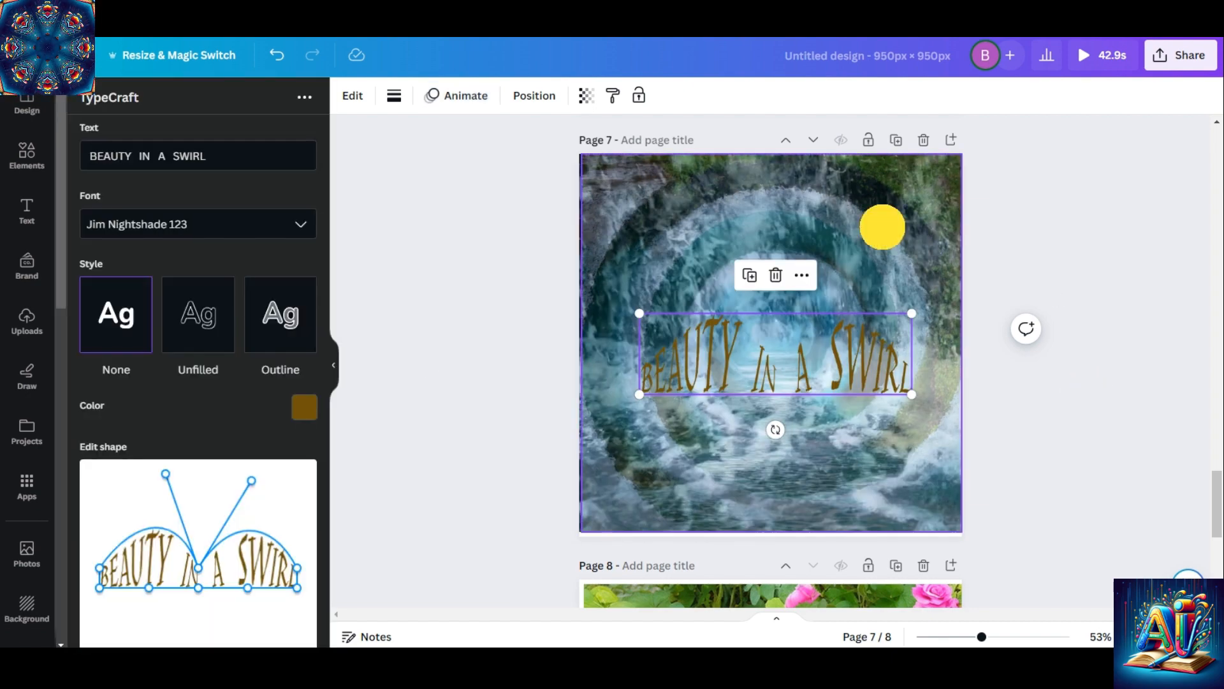
{"action": "left_click", "coordinate": [883, 227]}
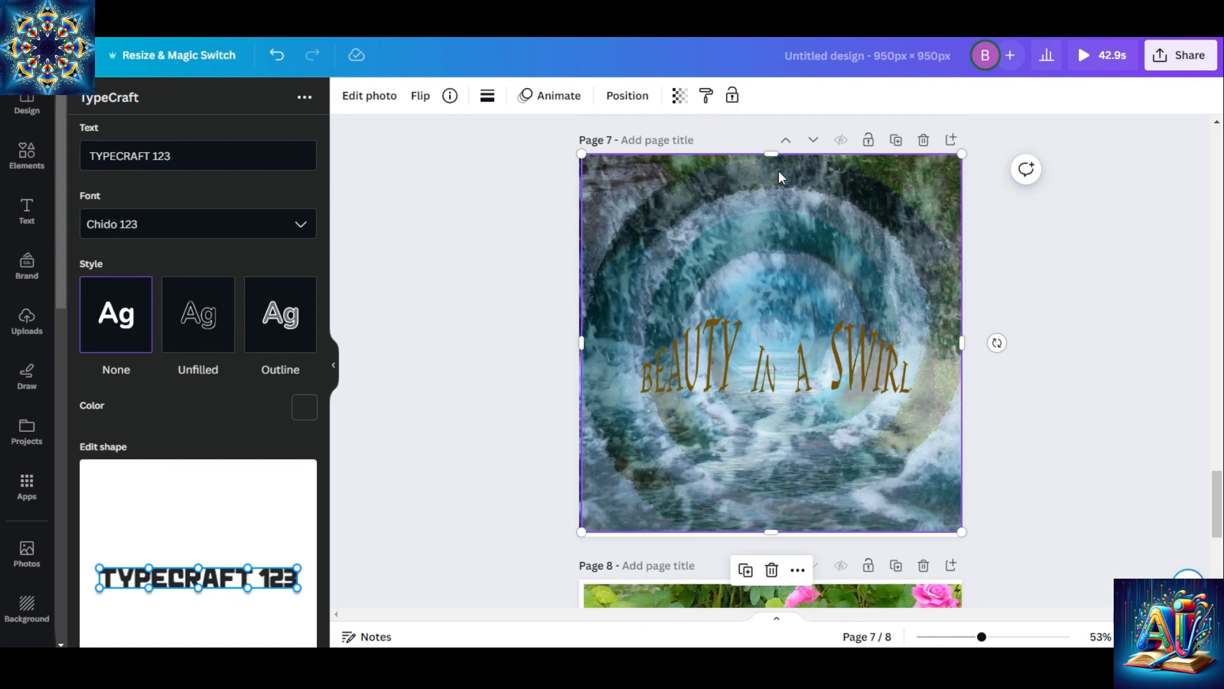
{"action": "left_click", "coordinate": [1055, 273]}
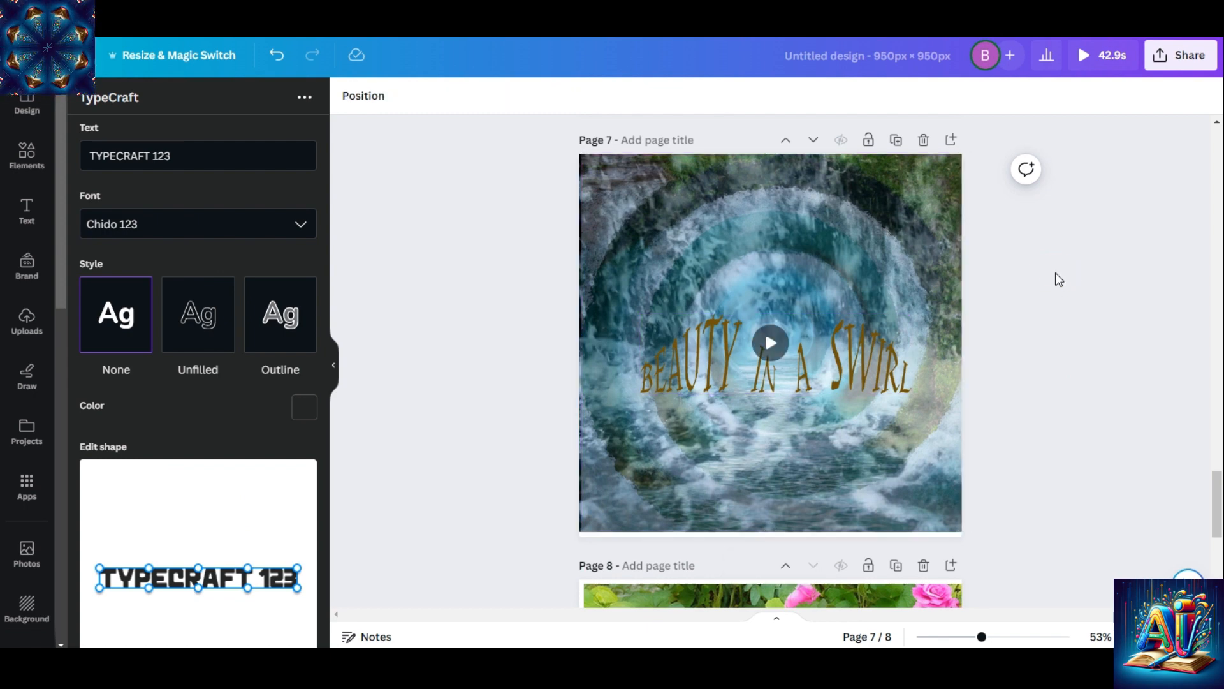
Set the transparency of the water tunnel image on page 7 to 56
{"action": "left_click", "coordinate": [811, 200]}
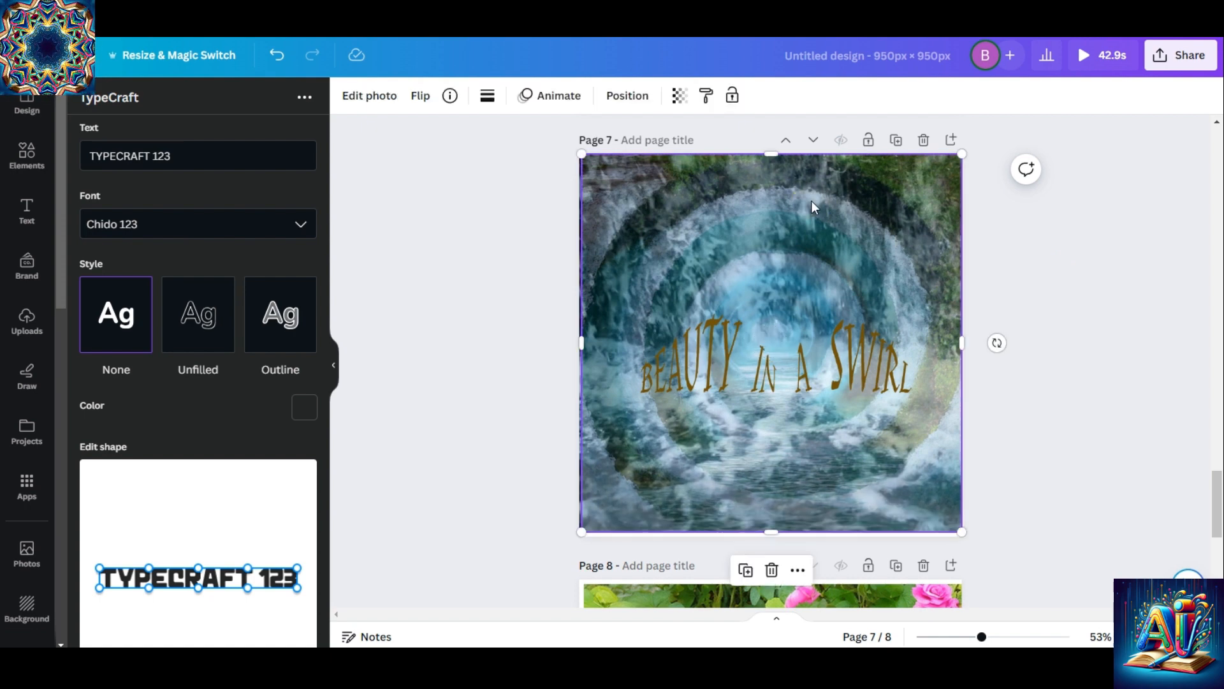
{"action": "left_click", "coordinate": [680, 99]}
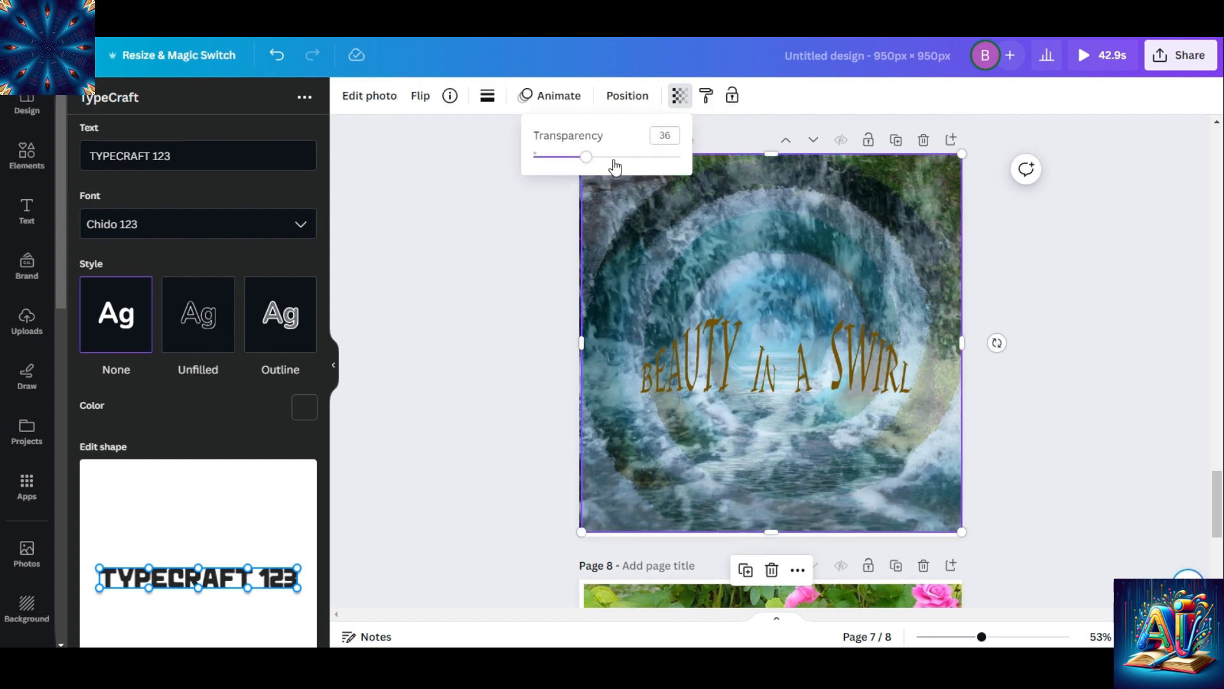
{"action": "left_click_drag", "start_coordinate": [587, 159], "coordinate": [612, 159]}
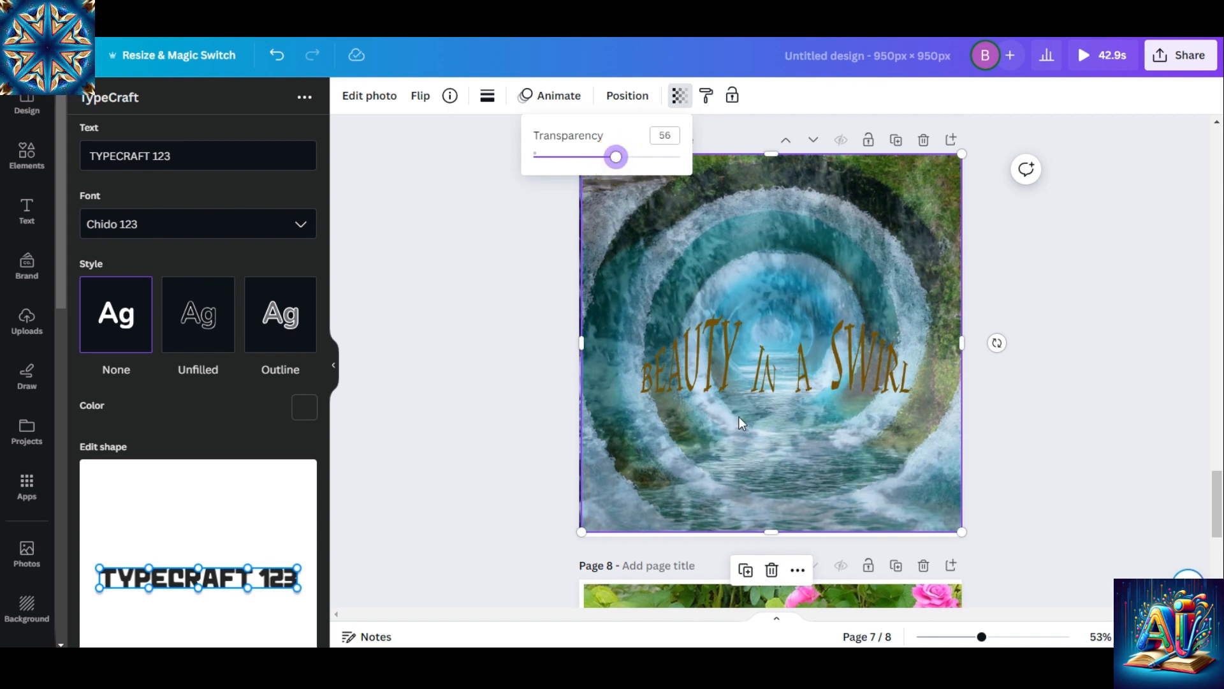
Try the Unfilled style with a border width of 1 on the BEAUTY IN A SWIRL lettering
{"action": "left_click", "coordinate": [740, 387]}
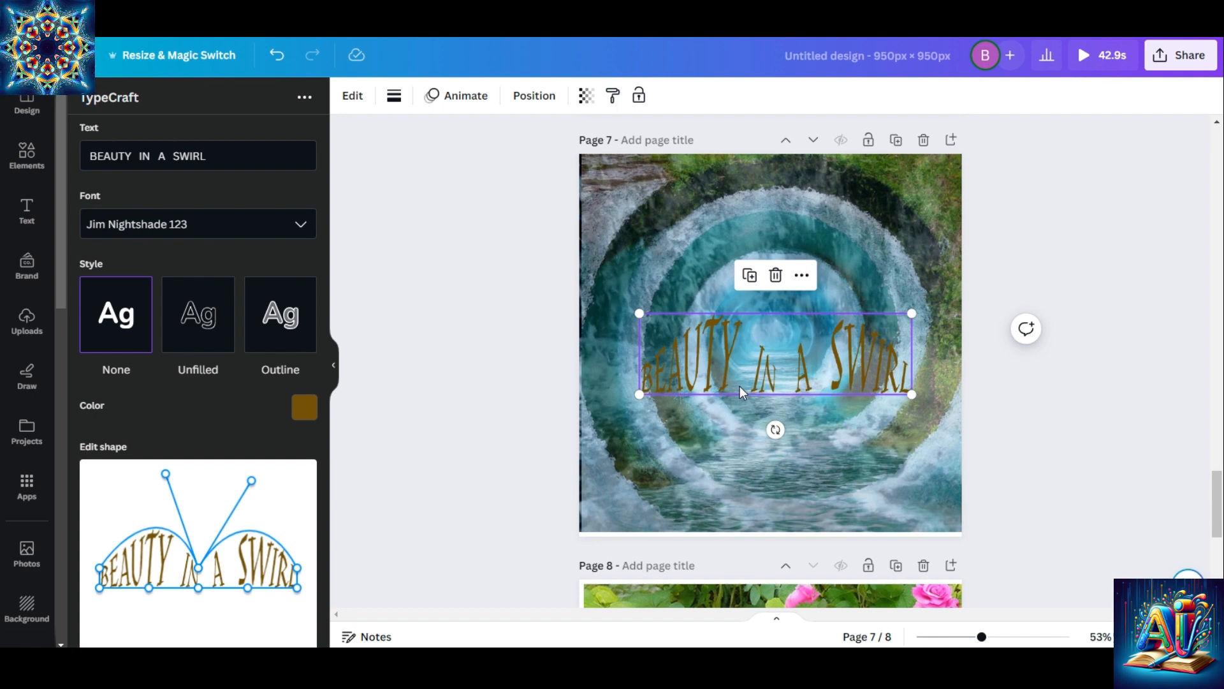
{"action": "left_click", "coordinate": [165, 347]}
{"action": "left_click_drag", "start_coordinate": [91, 432], "coordinate": [262, 431]}
{"action": "scroll", "coordinate": [263, 383], "scroll_direction": "down", "scroll_amount": 2}
{"action": "left_click_drag", "start_coordinate": [263, 301], "coordinate": [84, 304]}
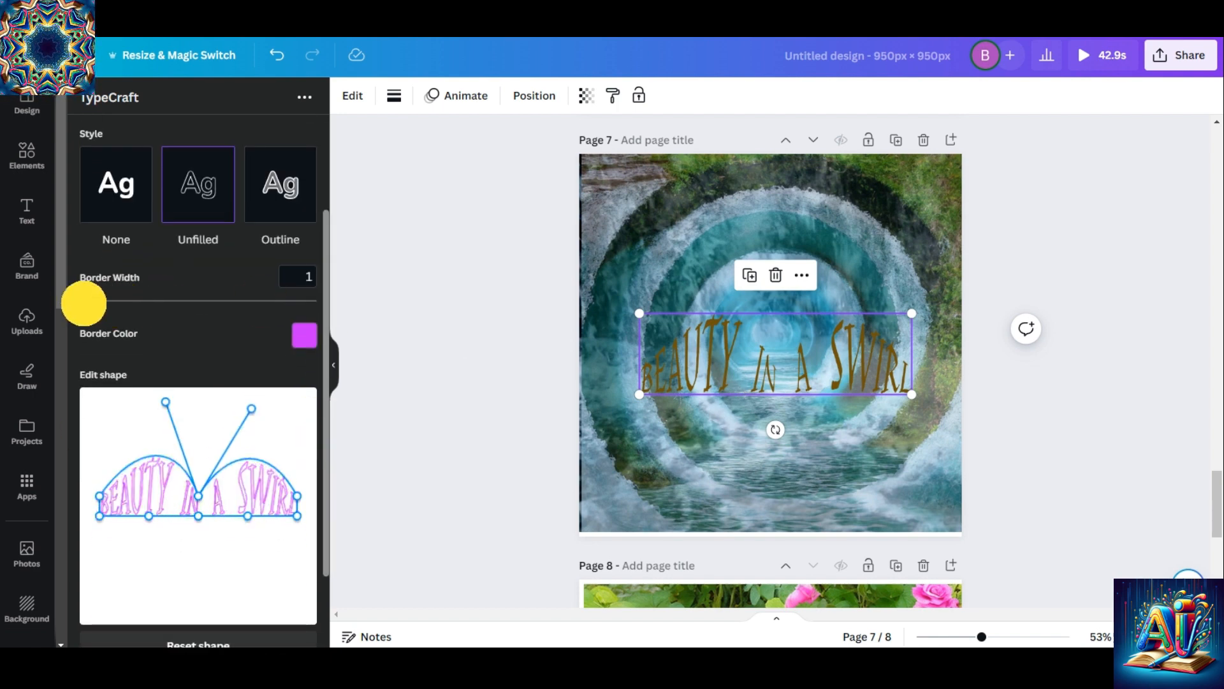
Switch the BEAUTY IN A SWIRL lettering to the Outline style and give it a magenta fill
{"action": "left_click", "coordinate": [278, 183]}
{"action": "left_click", "coordinate": [304, 277]}
{"action": "left_click", "coordinate": [267, 191]}
{"action": "left_click_drag", "start_coordinate": [284, 135], "coordinate": [249, 119]}
{"action": "left_click", "coordinate": [123, 339]}
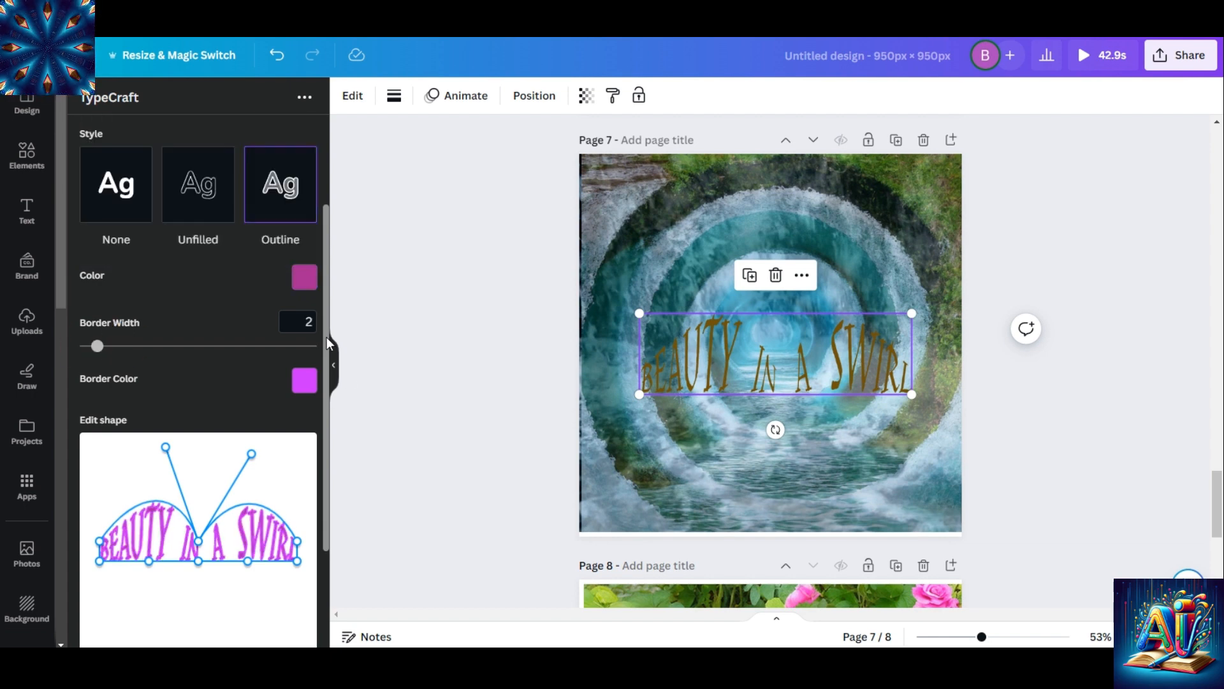
Change the lettering's border color to the muted red #b65b5b
{"action": "left_click", "coordinate": [304, 380]}
{"action": "left_click", "coordinate": [109, 294]}
{"action": "left_click", "coordinate": [178, 202]}
{"action": "left_click", "coordinate": [98, 295]}
{"action": "left_click", "coordinate": [206, 209]}
{"action": "left_click", "coordinate": [224, 385]}
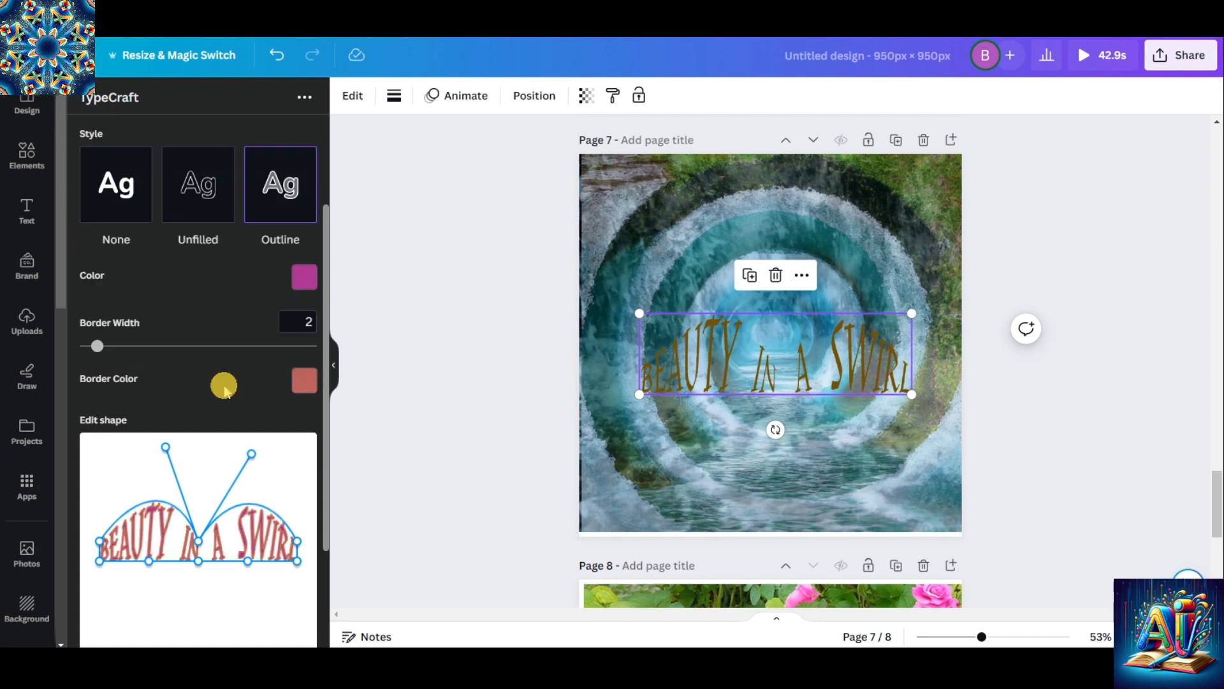
Change the fill color of the BEAUTY IN A SWIRL lettering to a light tan brown
{"action": "left_click", "coordinate": [304, 277]}
{"action": "left_click", "coordinate": [115, 192]}
{"action": "left_click", "coordinate": [249, 118]}
{"action": "left_click", "coordinate": [235, 121]}
{"action": "left_click_drag", "start_coordinate": [327, 247], "coordinate": [326, 210]}
{"action": "left_click", "coordinate": [272, 151]}
{"action": "left_click", "coordinate": [227, 148]}
{"action": "left_click", "coordinate": [157, 152]}
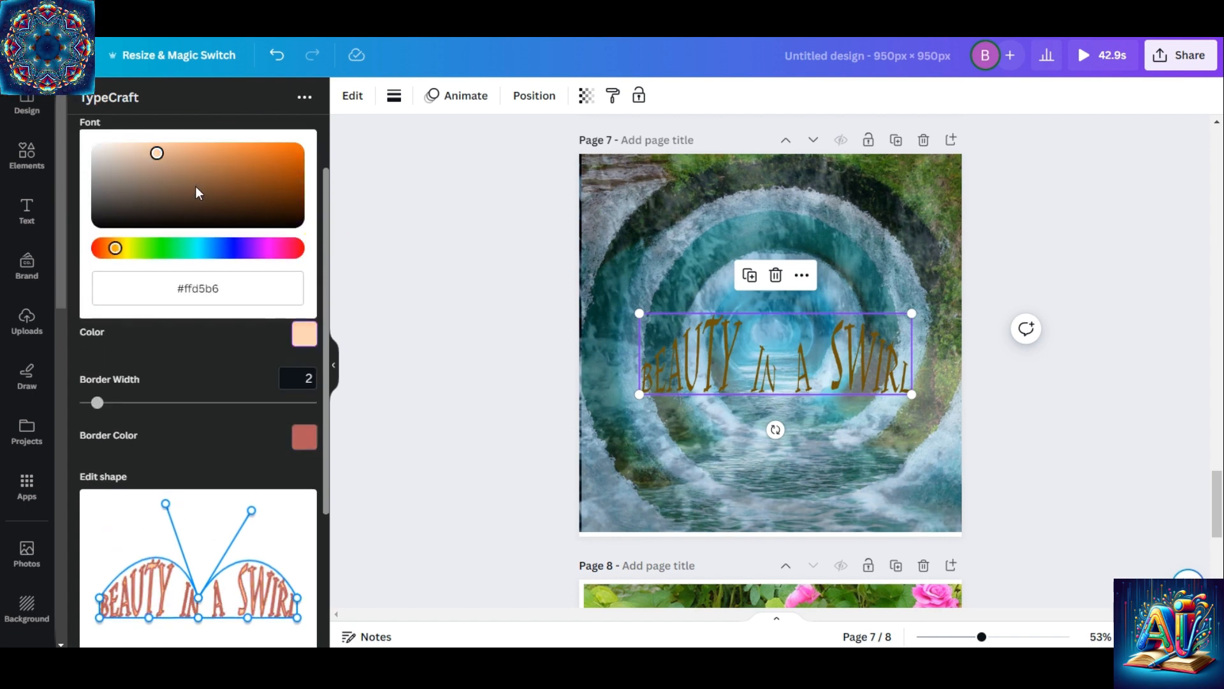
{"action": "left_click", "coordinate": [197, 193]}
{"action": "left_click", "coordinate": [295, 153]}
{"action": "left_click", "coordinate": [207, 189]}
Set the lettering's border color to a dark orange-brown and update the element on page 7
{"action": "left_click", "coordinate": [304, 436]}
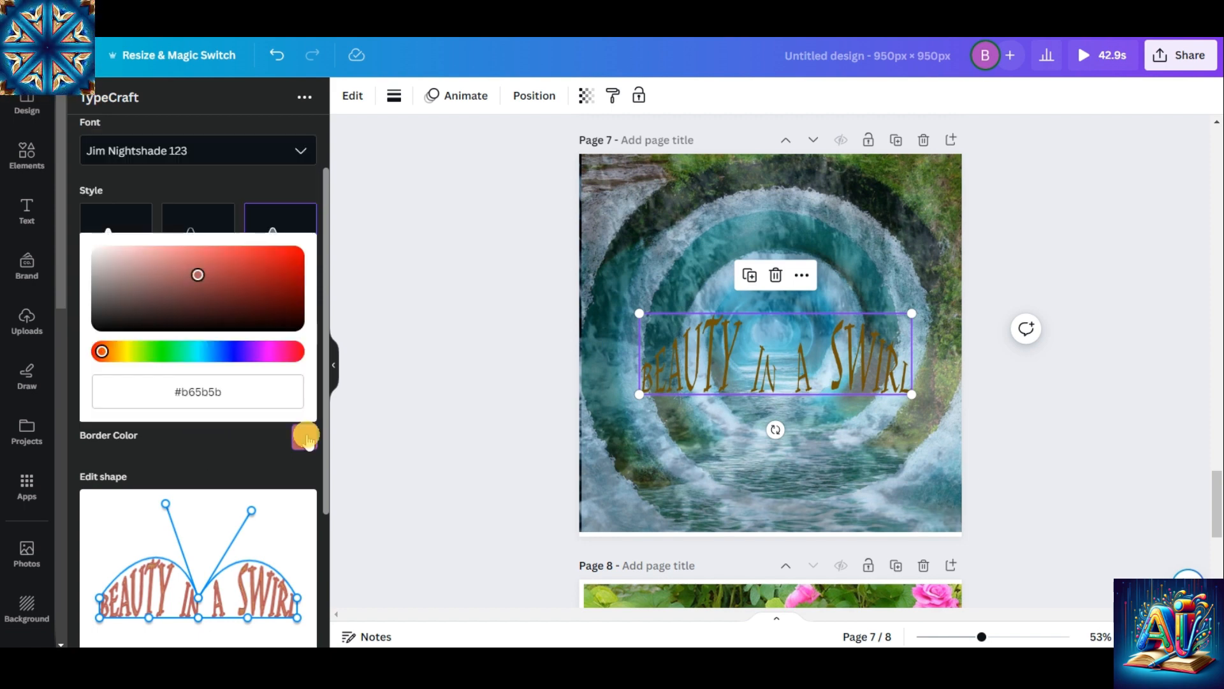
{"action": "left_click", "coordinate": [230, 248]}
{"action": "left_click", "coordinate": [235, 303]}
{"action": "left_click", "coordinate": [251, 287]}
{"action": "left_click_drag", "start_coordinate": [326, 325], "coordinate": [326, 454]}
{"action": "left_click", "coordinate": [243, 604]}
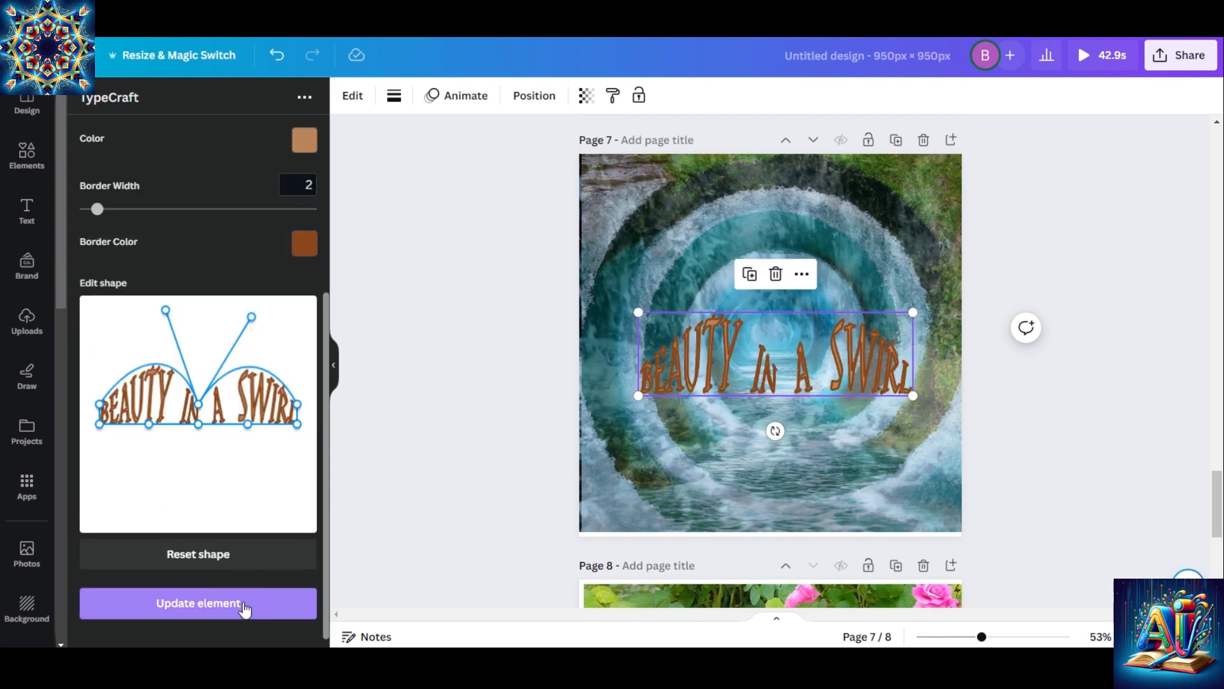
{"action": "left_click", "coordinate": [1148, 424]}
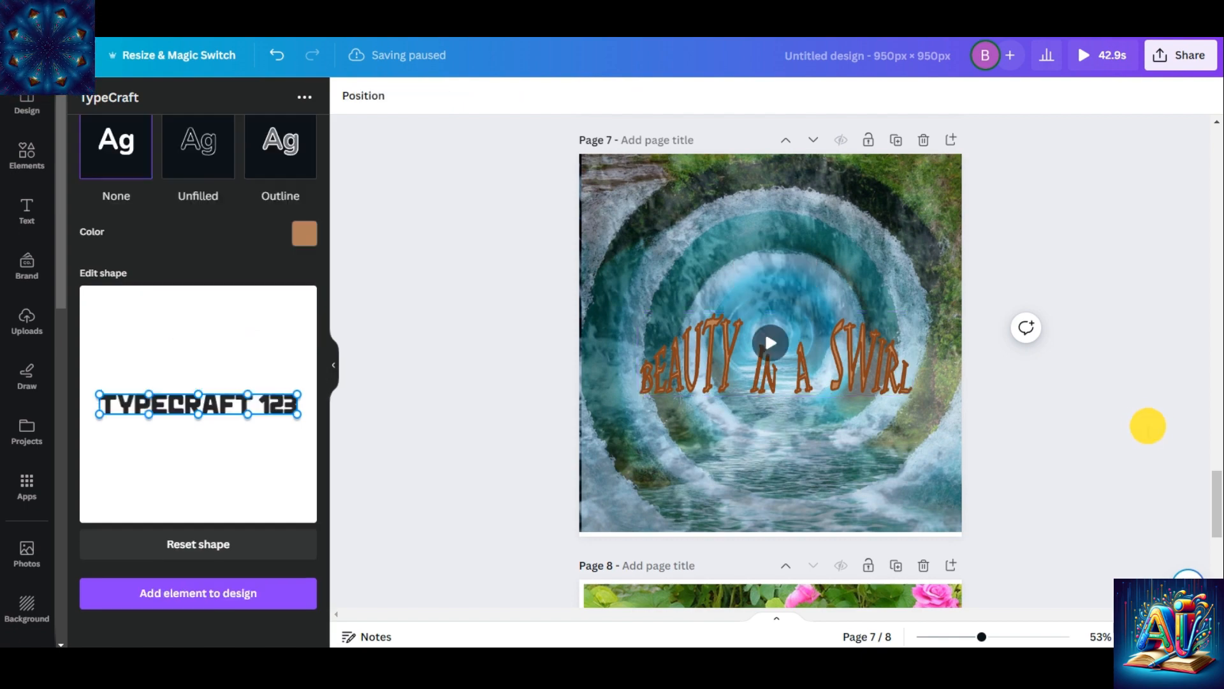
Play page 7 several times to check the lettering over the moving water
{"action": "left_click", "coordinate": [771, 344]}
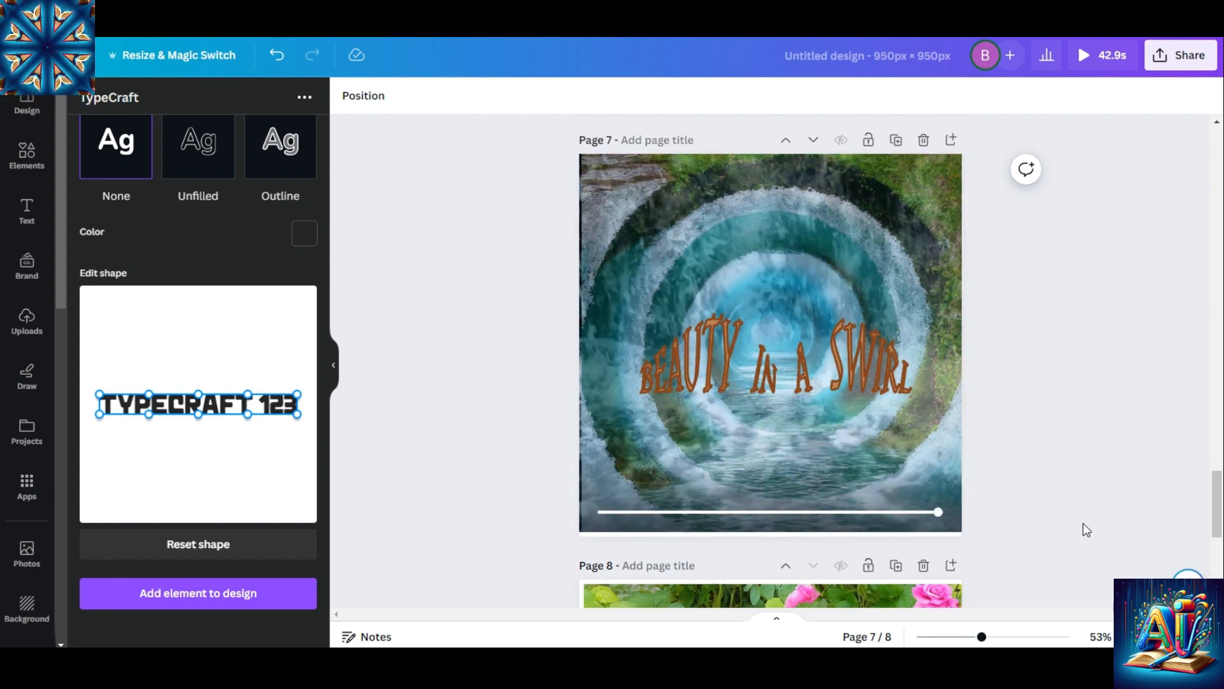
{"action": "left_click", "coordinate": [770, 343]}
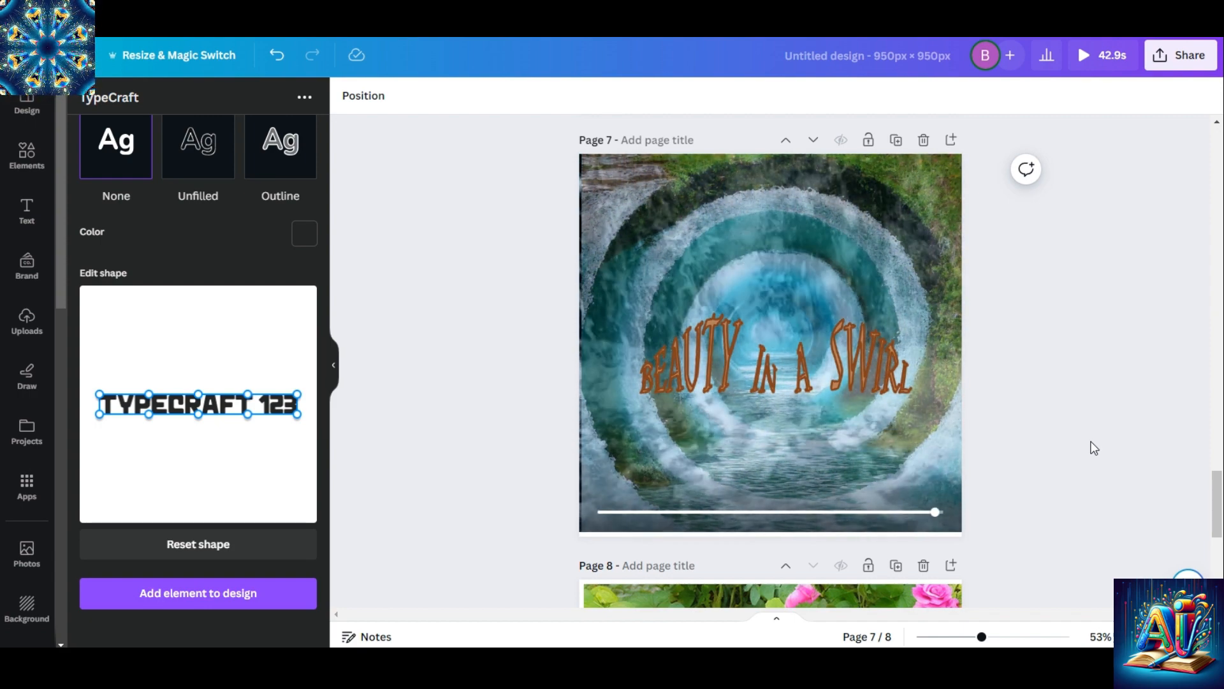
{"action": "left_click", "coordinate": [771, 343]}
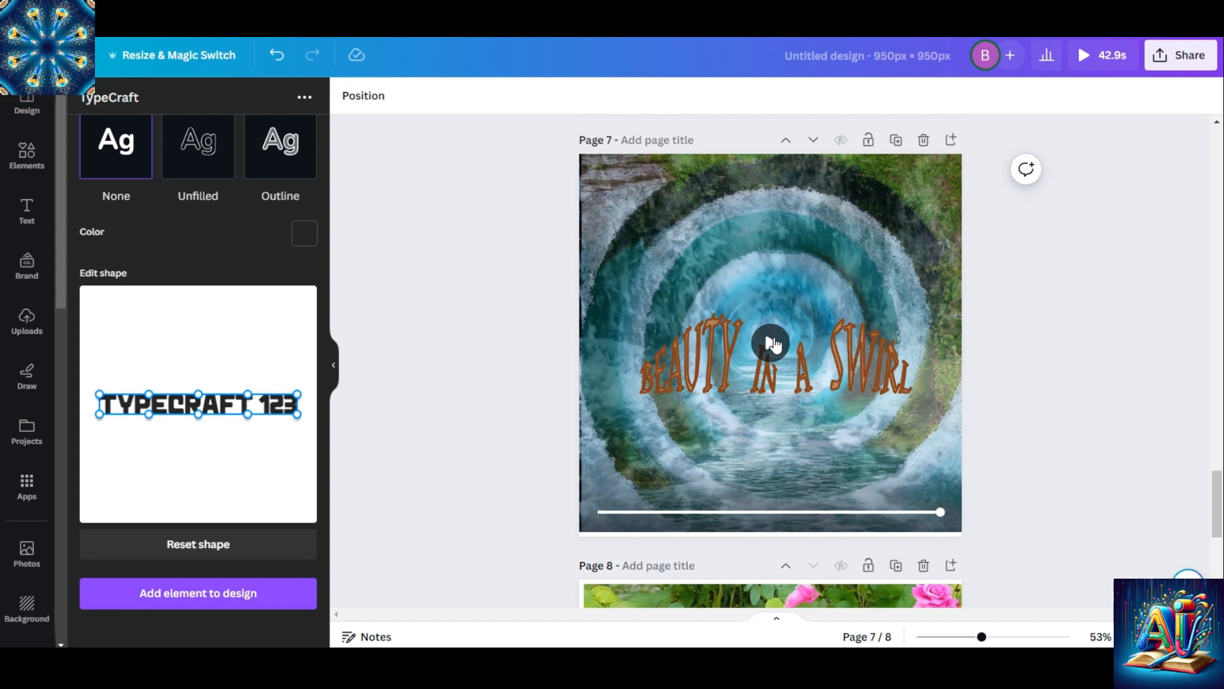
Stretch the water tunnel image slightly past the left edge of page 7 and play the page again
{"action": "left_click", "coordinate": [648, 199]}
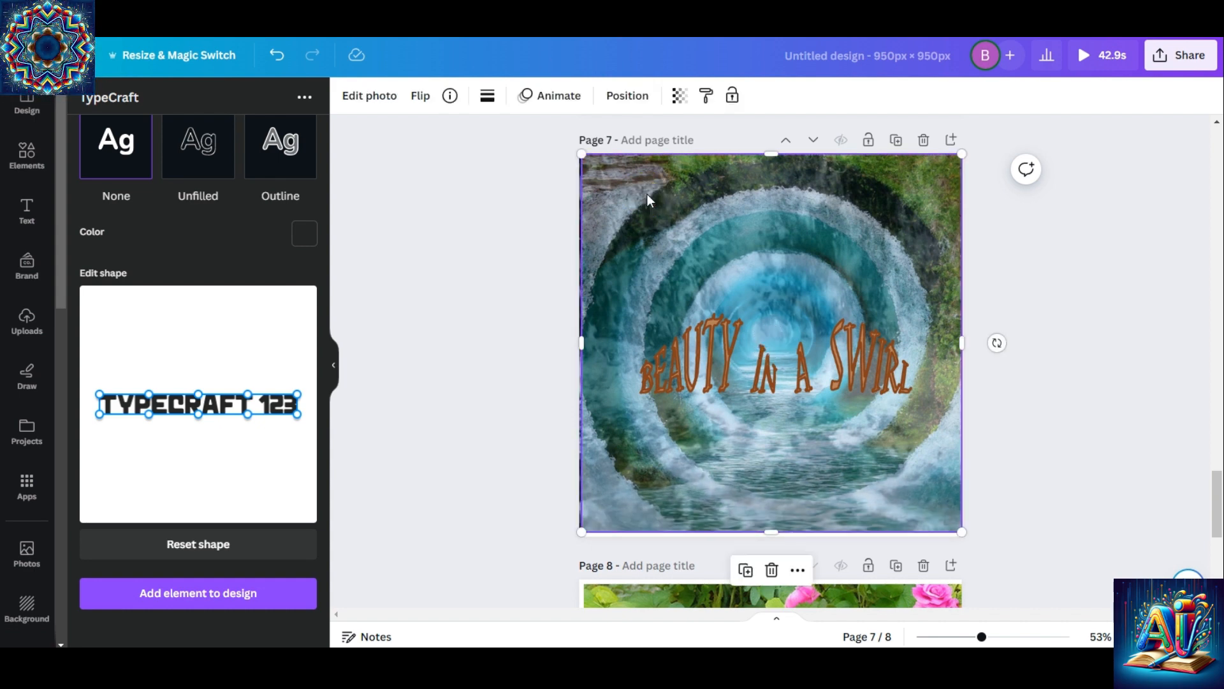
{"action": "left_click_drag", "start_coordinate": [581, 344], "coordinate": [575, 344]}
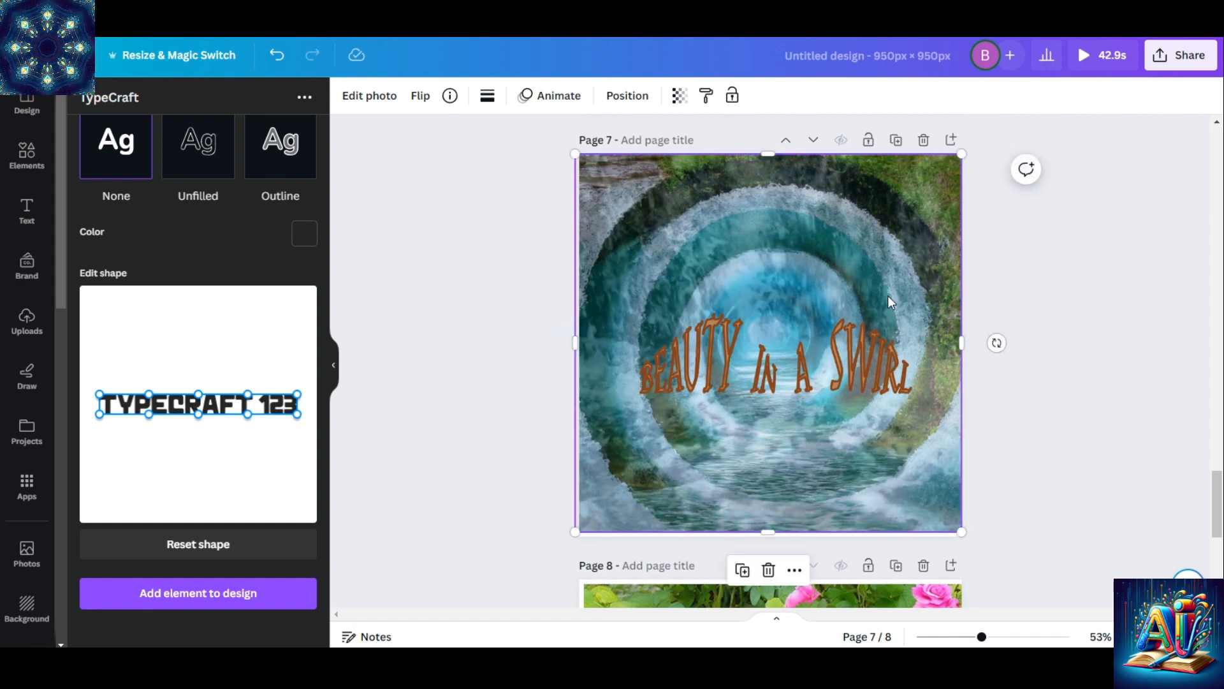
{"action": "left_click", "coordinate": [1039, 292]}
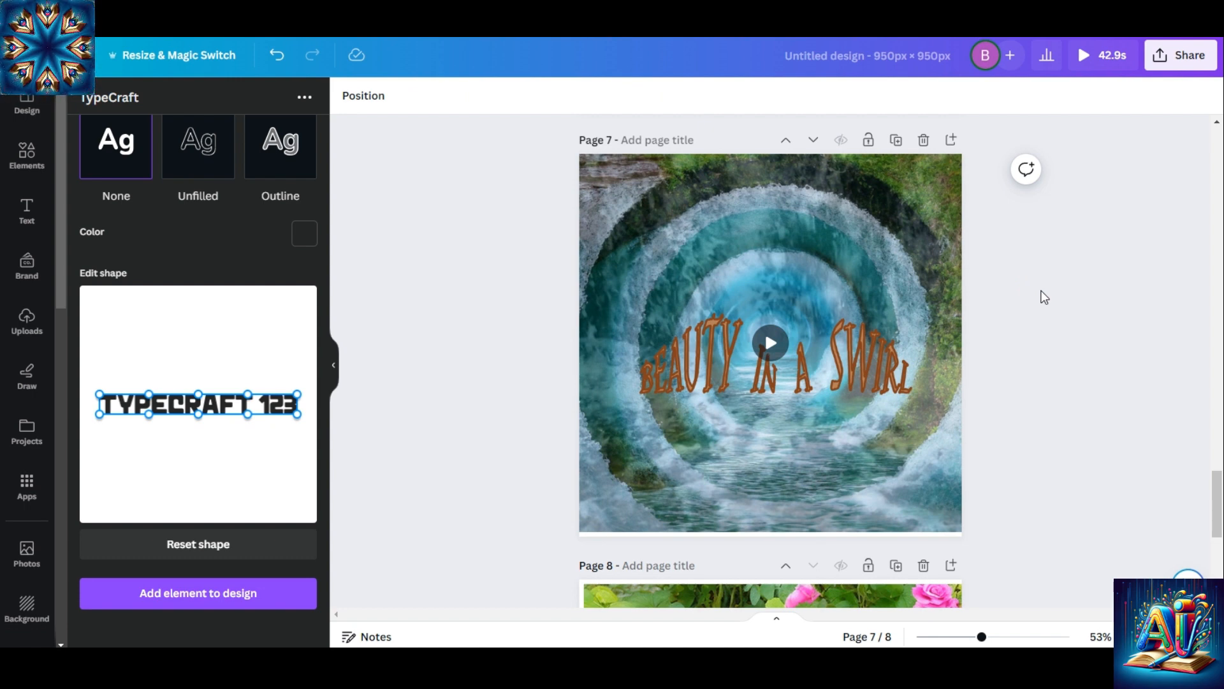
{"action": "left_click", "coordinate": [770, 343]}
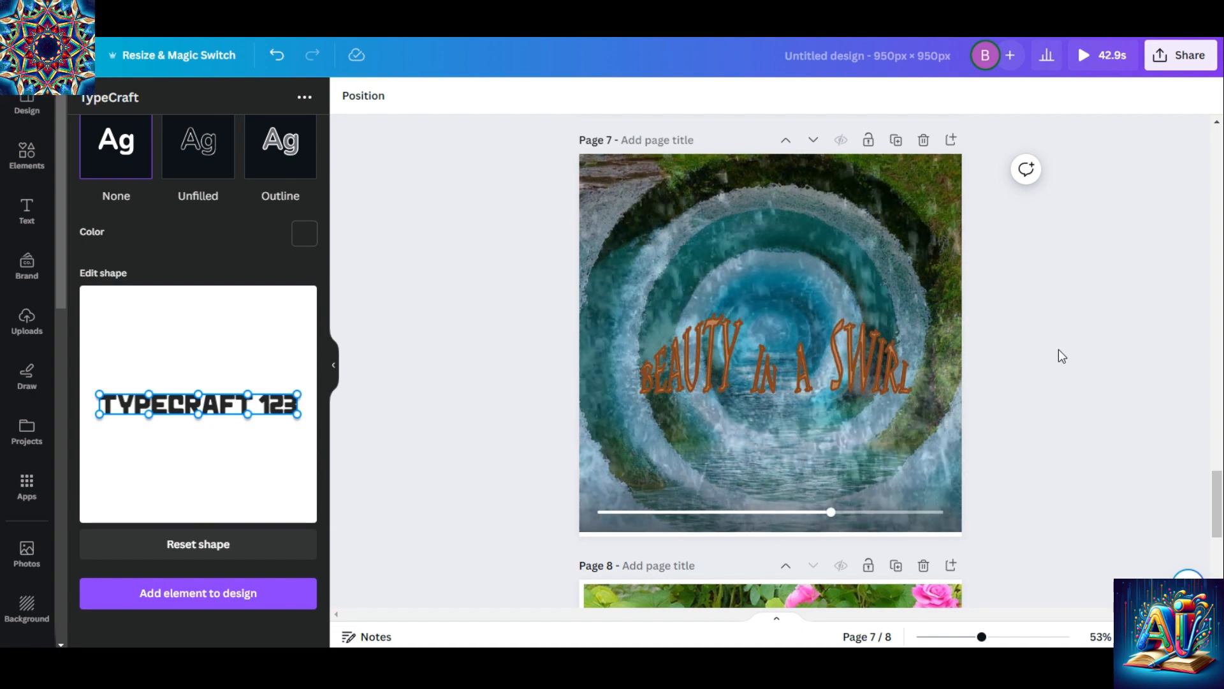
{"action": "mouse_move", "coordinate": [779, 341]}
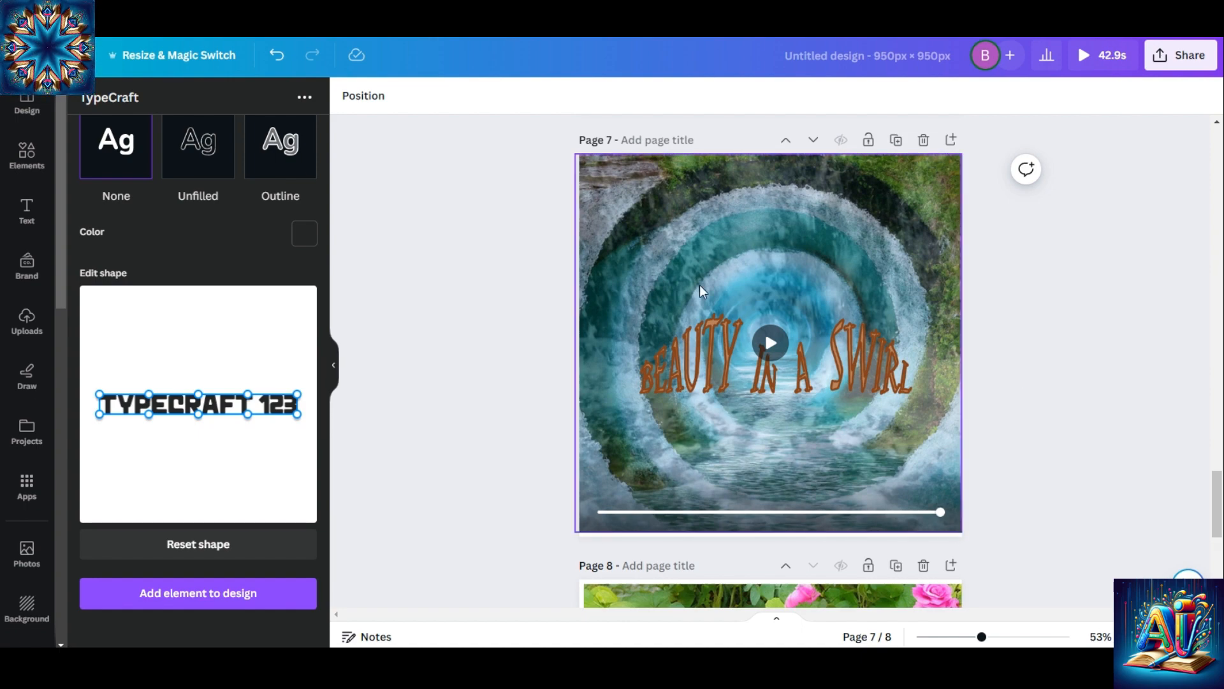
Return to page 1 of the design and open the Illusionist app
{"action": "left_click", "coordinate": [1210, 399]}
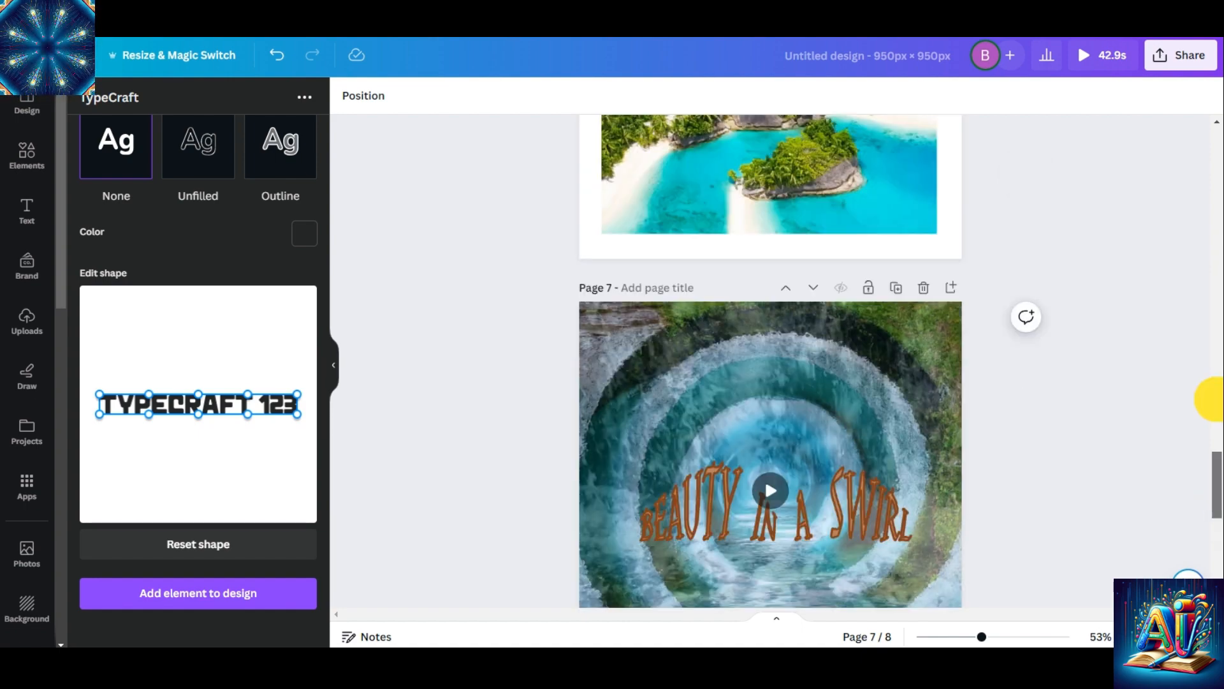
{"action": "left_click_drag", "start_coordinate": [1209, 399], "coordinate": [1192, 115]}
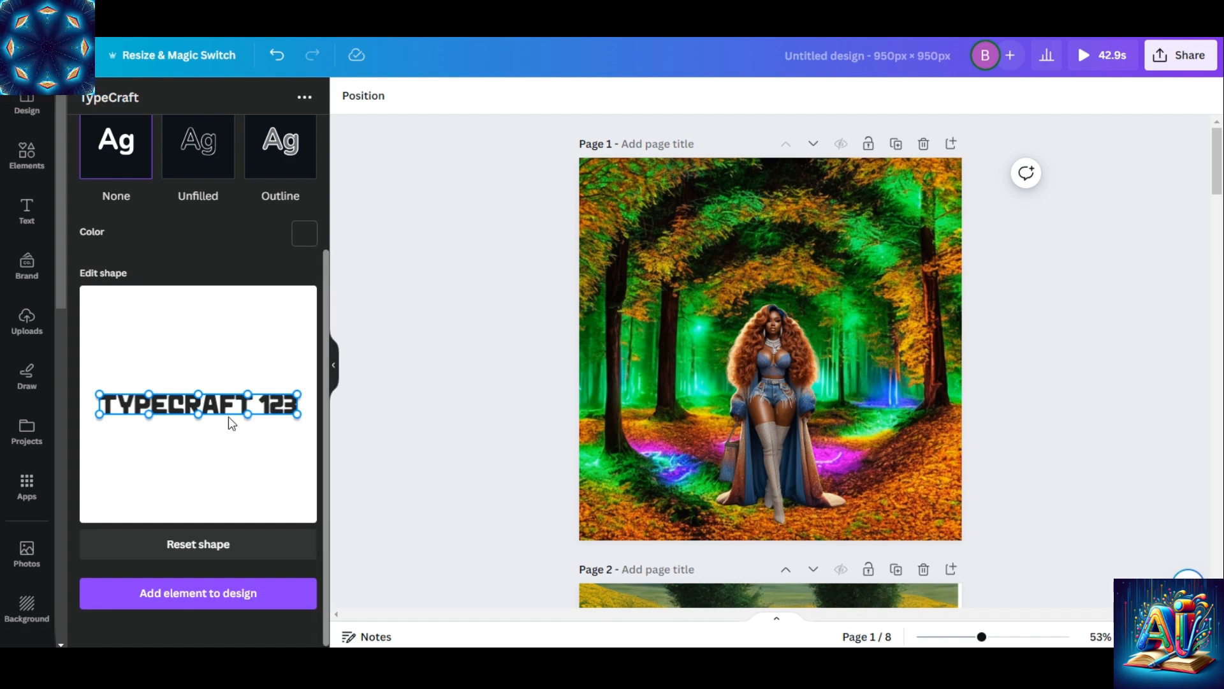
{"action": "left_click", "coordinate": [61, 617]}
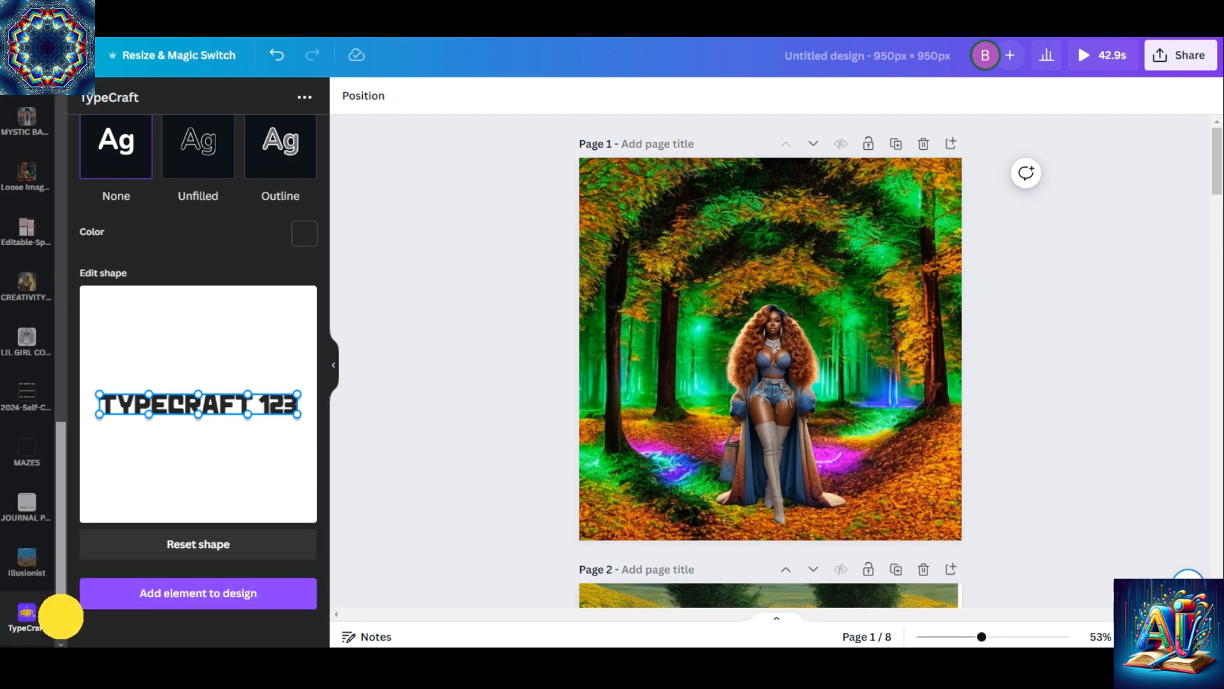
{"action": "left_click", "coordinate": [16, 565]}
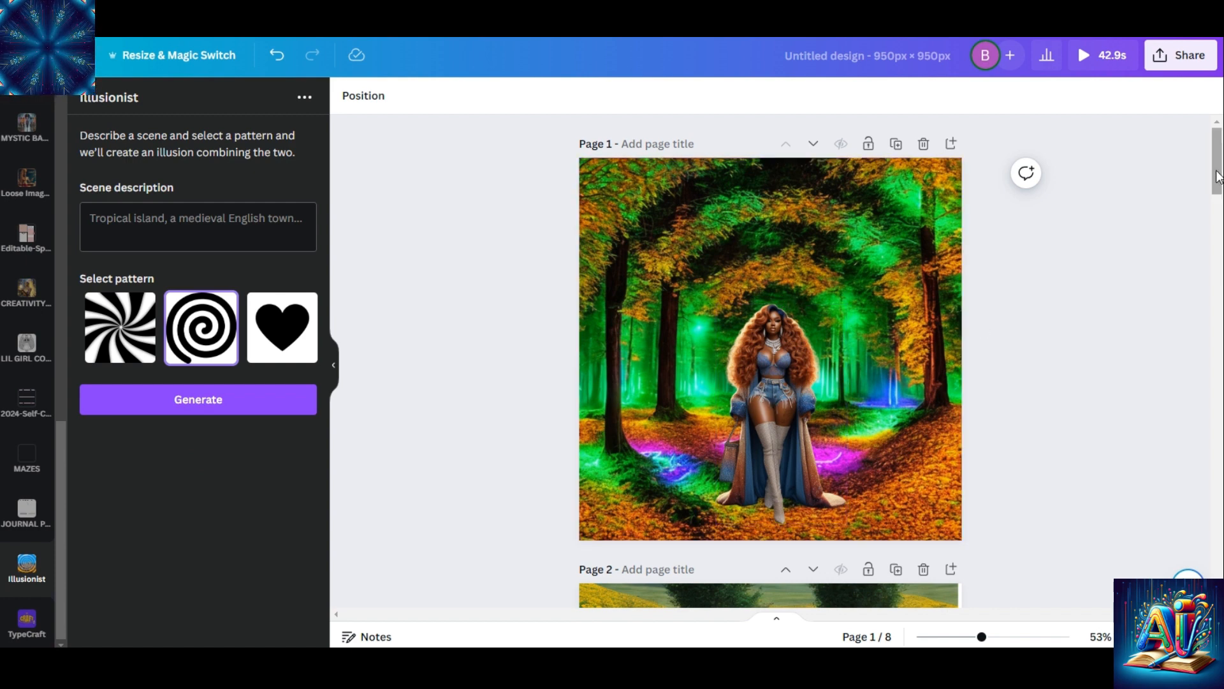
Go back to page 7 and play its falling water video with the finished lettering
{"action": "left_click_drag", "start_coordinate": [1216, 164], "coordinate": [1204, 482]}
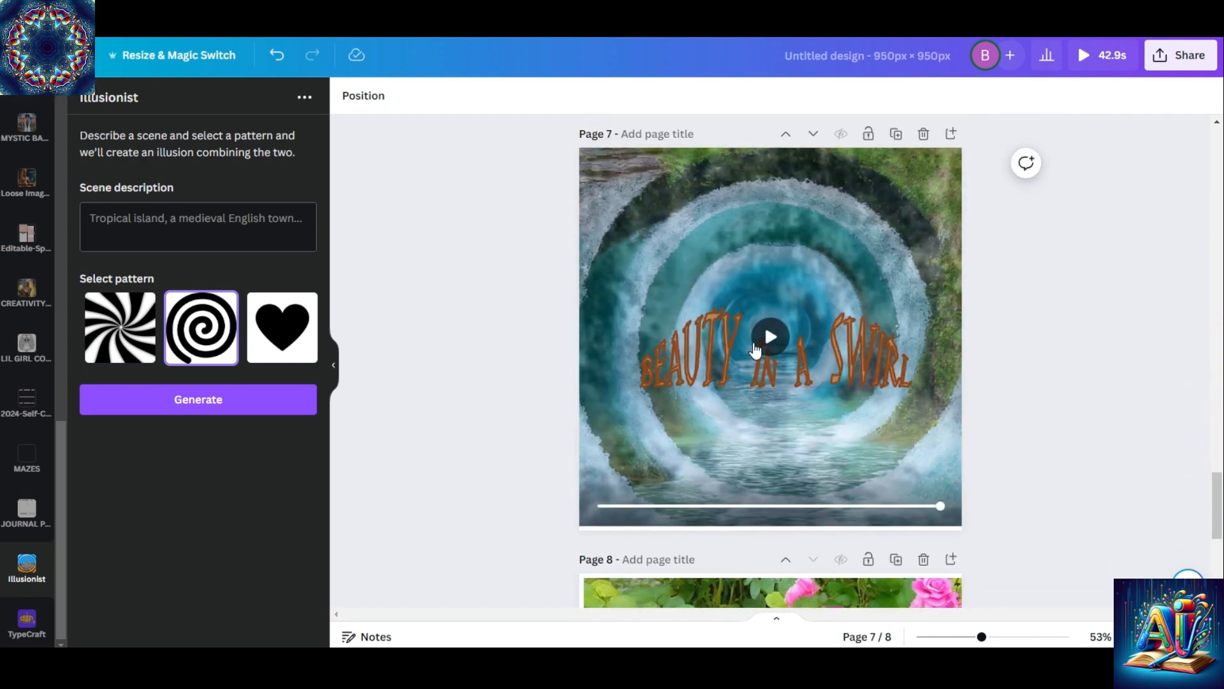
{"action": "left_click", "coordinate": [765, 342]}
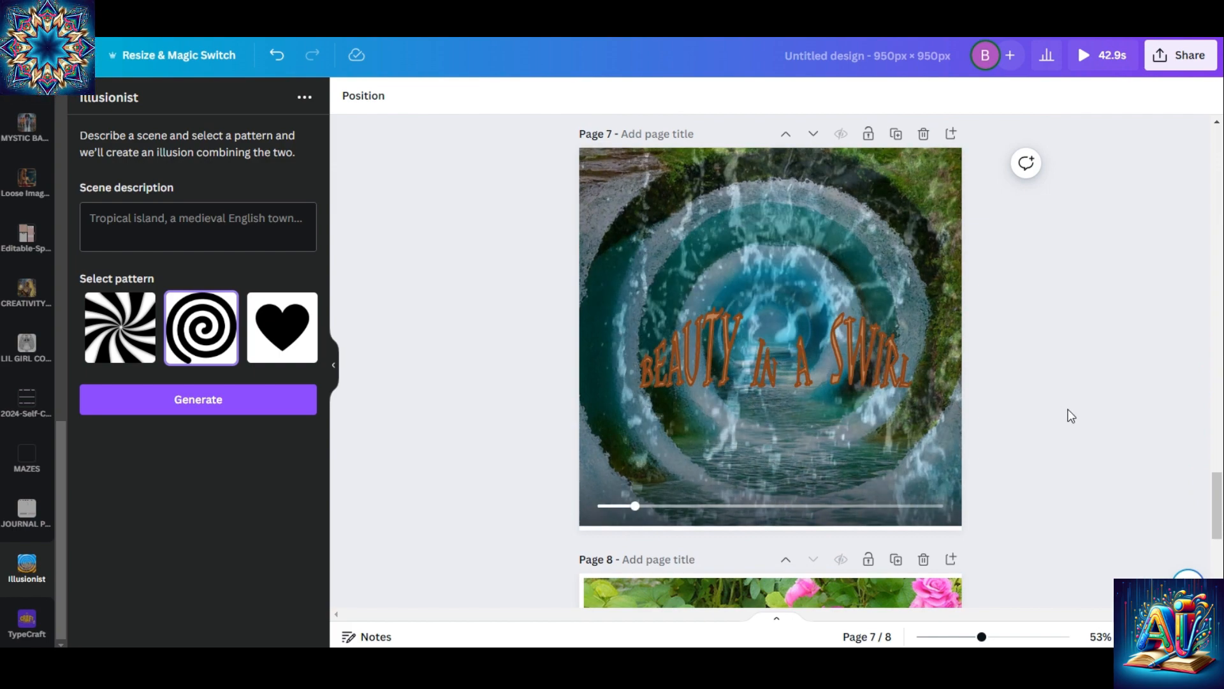